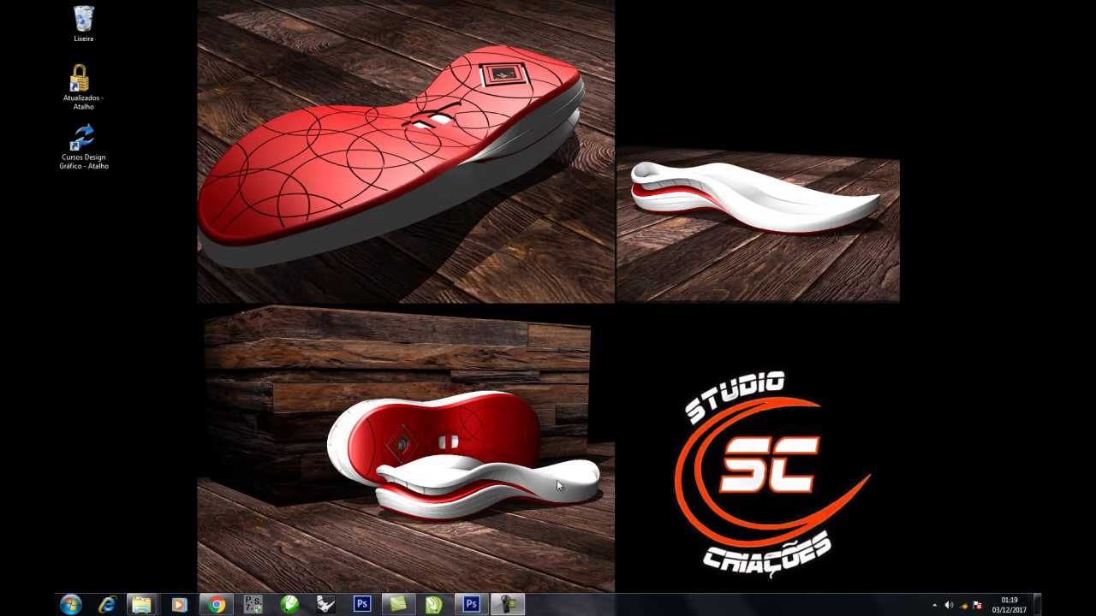
Restore the Photoshop window from the Windows taskbar.
click(470, 609)
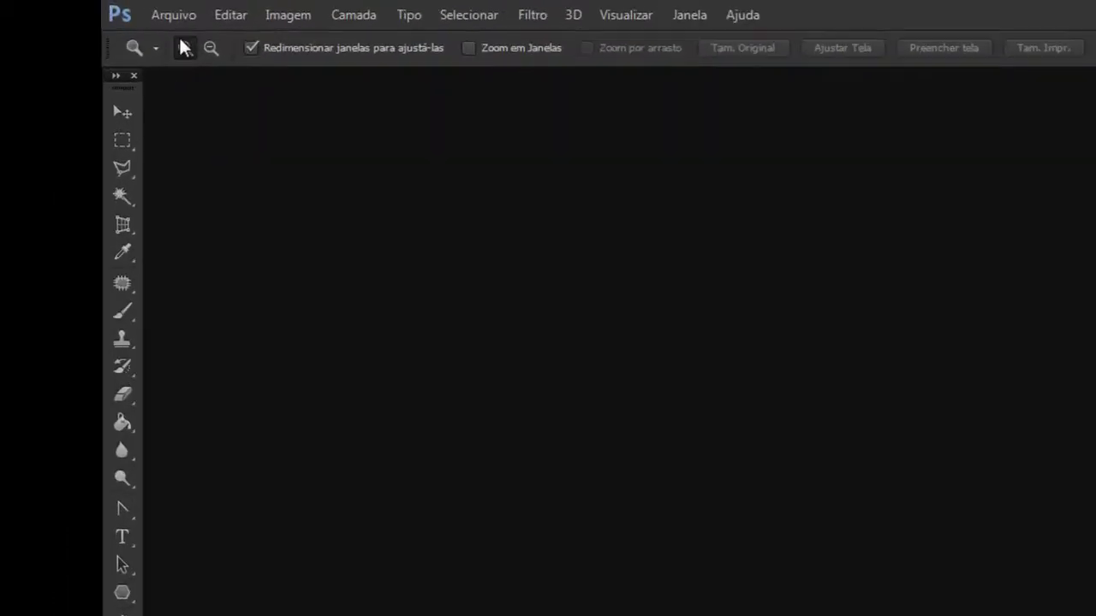
Open the 'contorno sola' JPEG from the cdr folder.
click(100, 9)
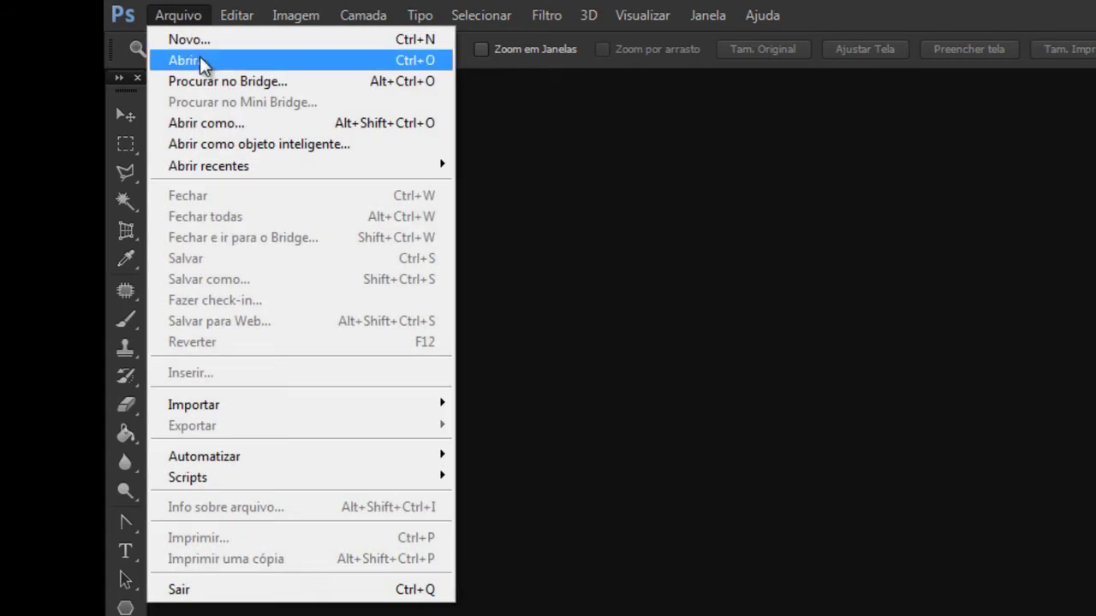
click(198, 61)
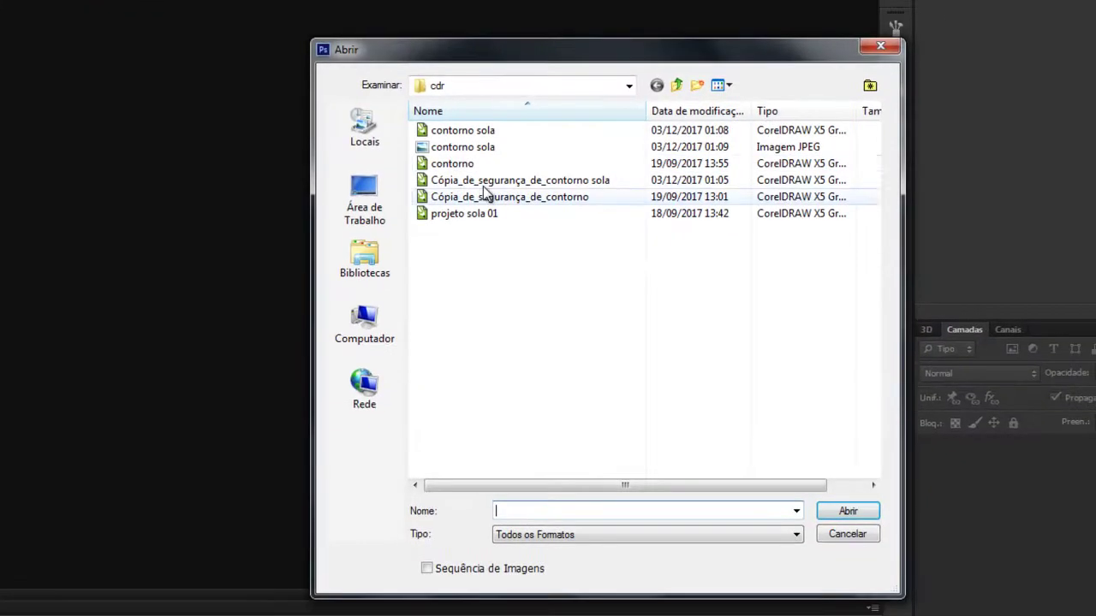
click(467, 147)
click(847, 512)
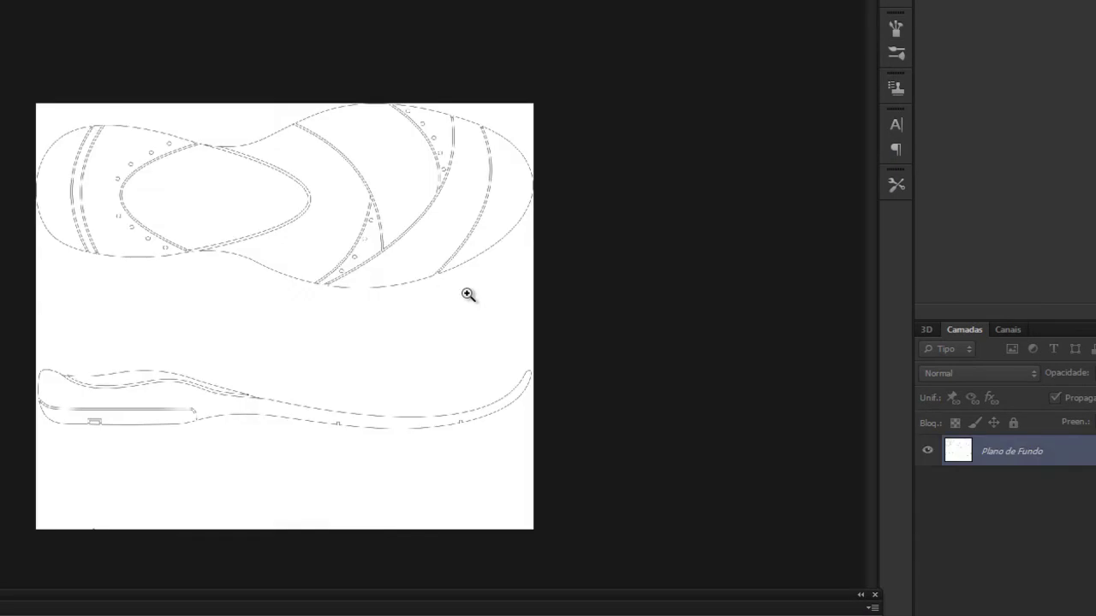
Zoom in and Magic Wand-select the heel and eyelet regions of the top view.
click(342, 317)
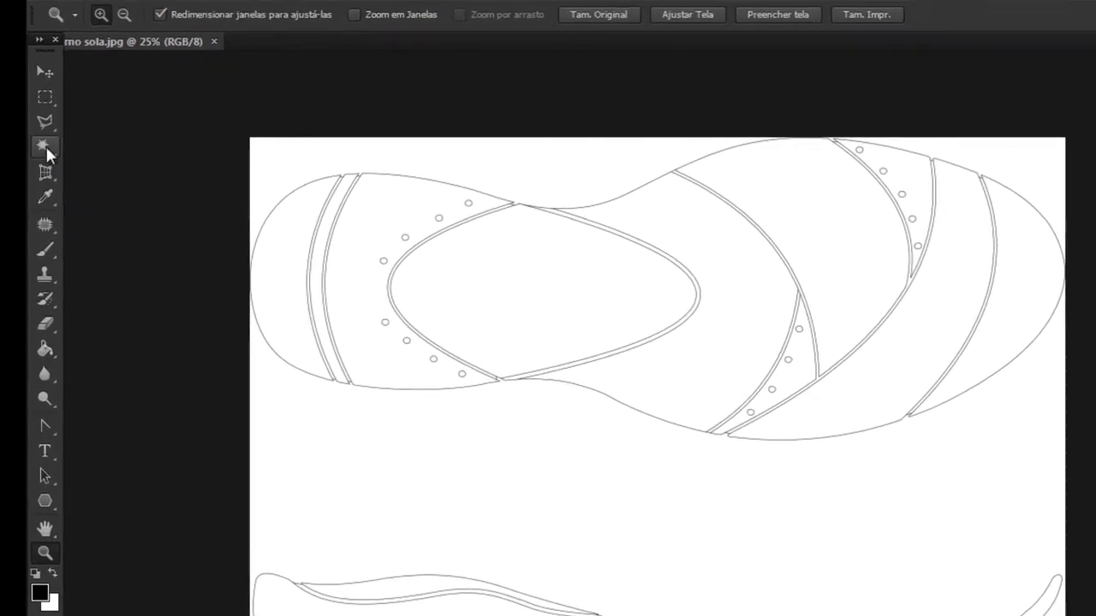
click(40, 154)
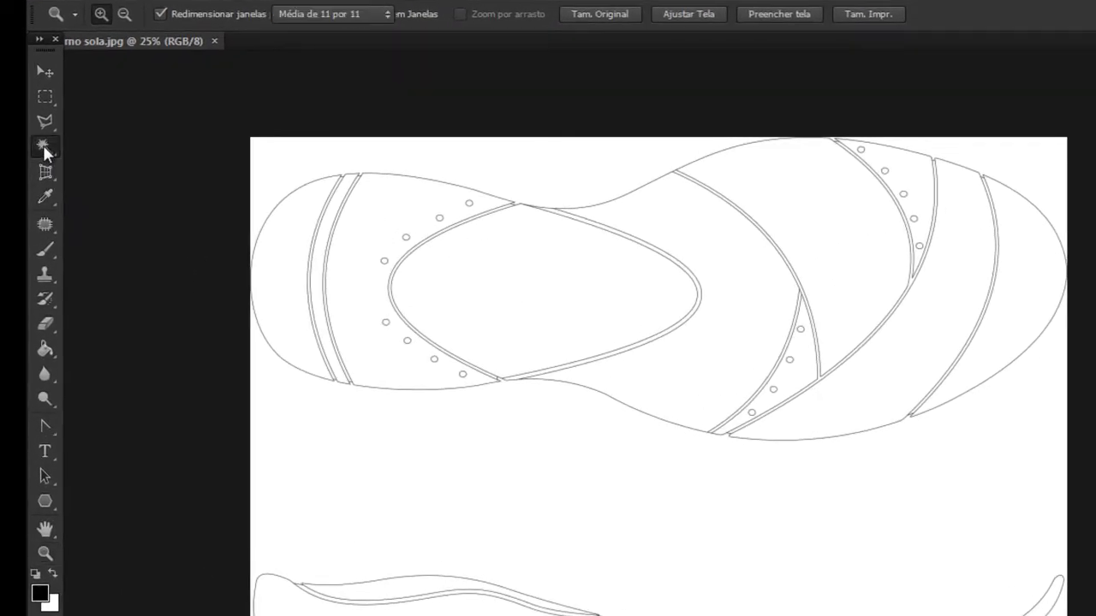
click(297, 225)
key(shift)
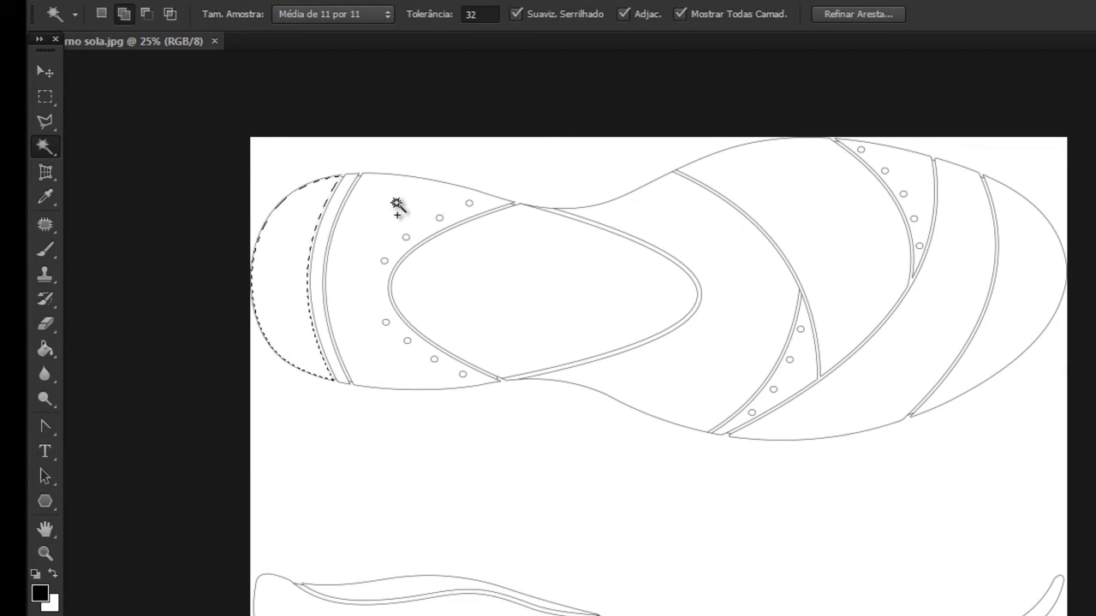
click(399, 202)
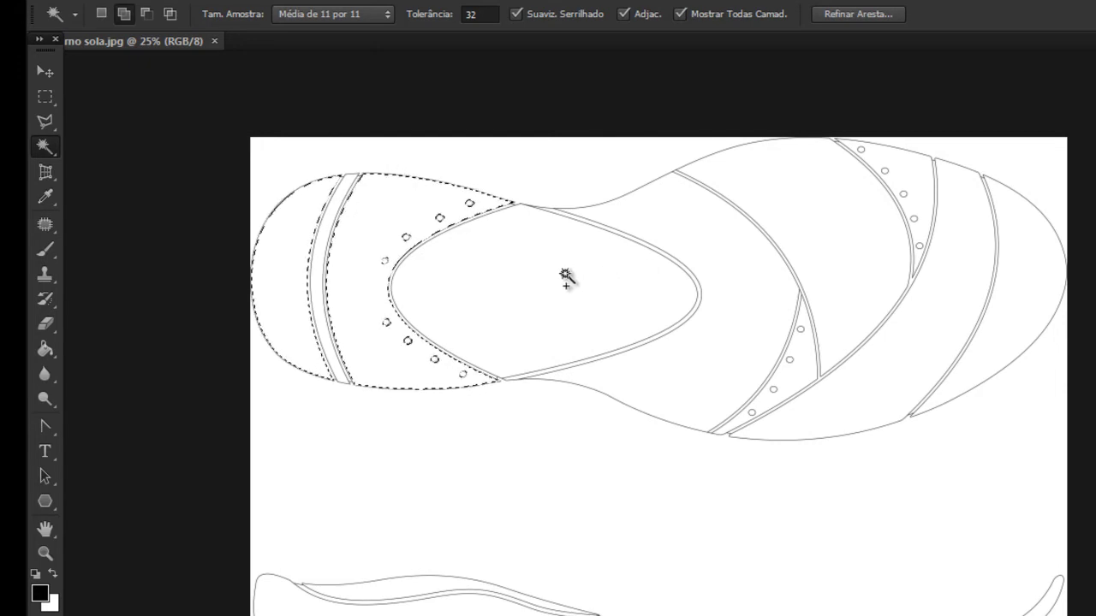
Add the inner oval band, midfoot, outer toe bands and toe-strip panel to the selection.
click(663, 260)
click(748, 248)
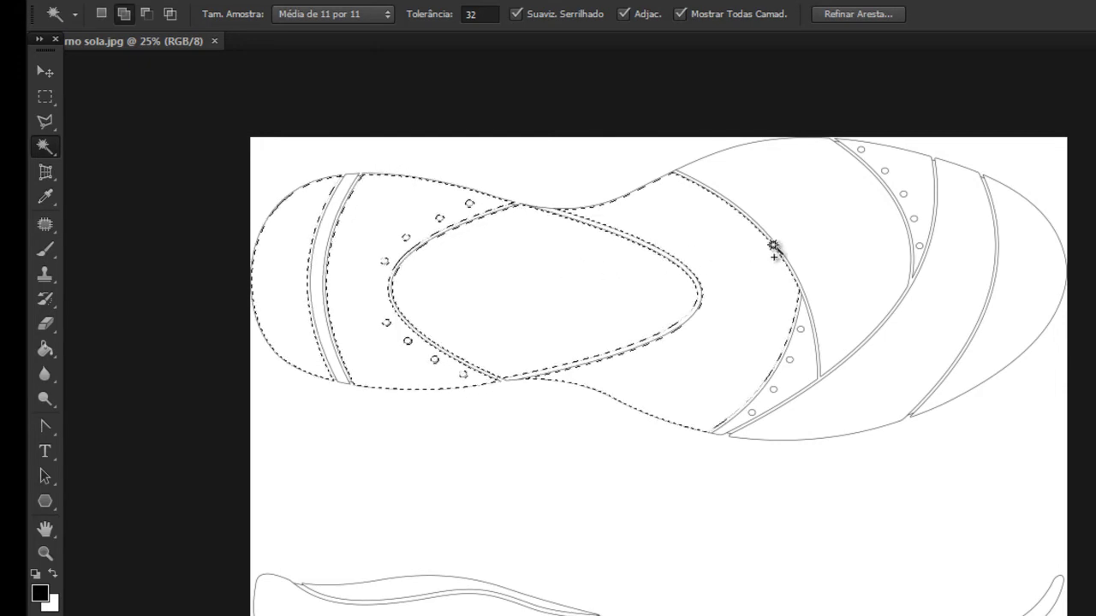
click(901, 199)
click(1002, 258)
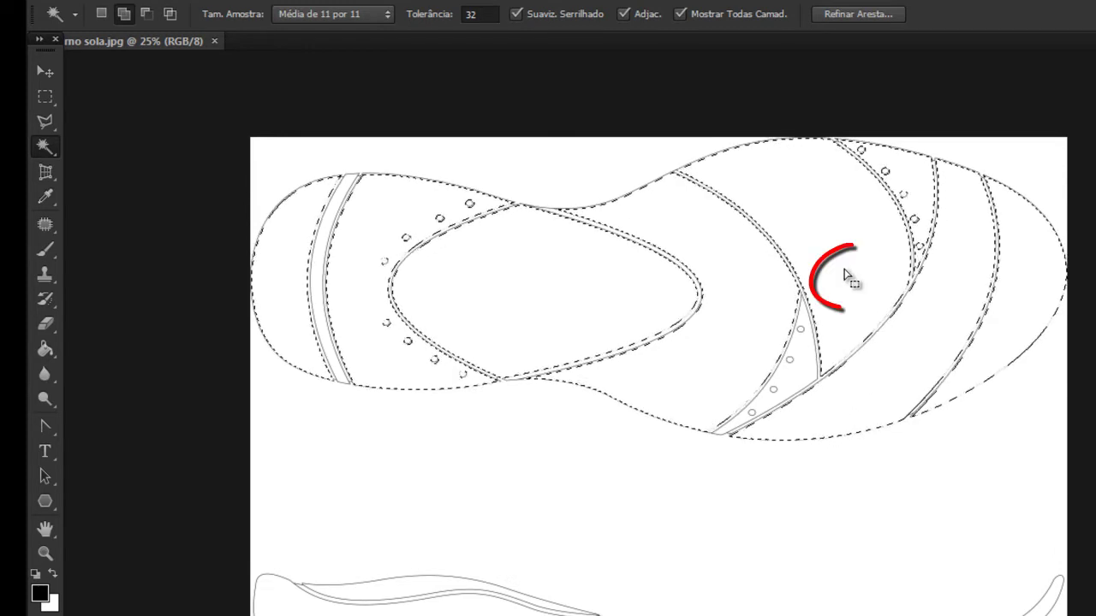
key(shift)
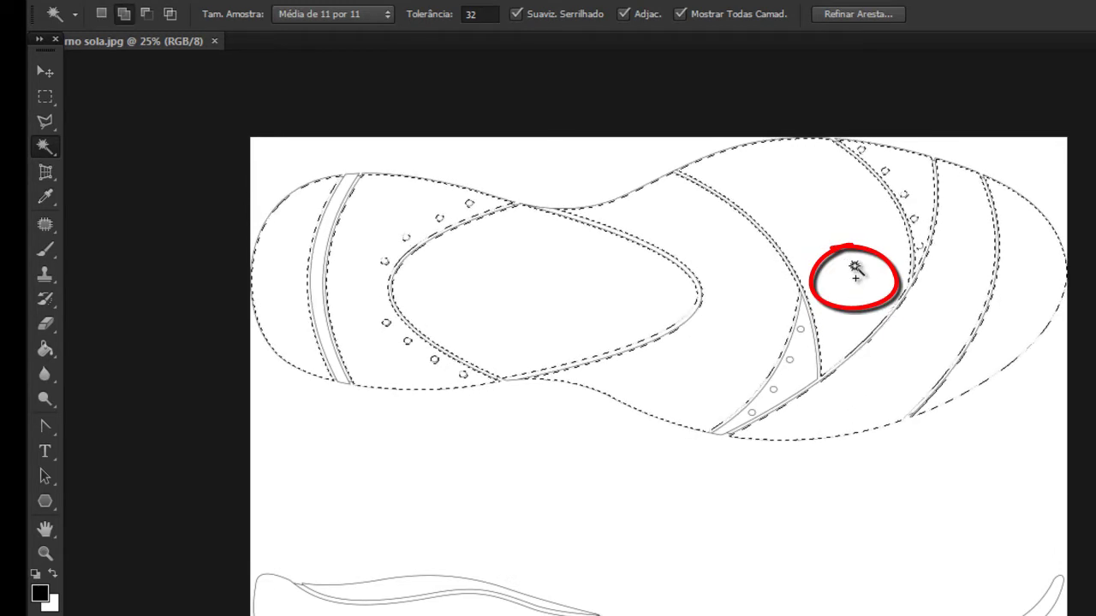
shift+click(854, 269)
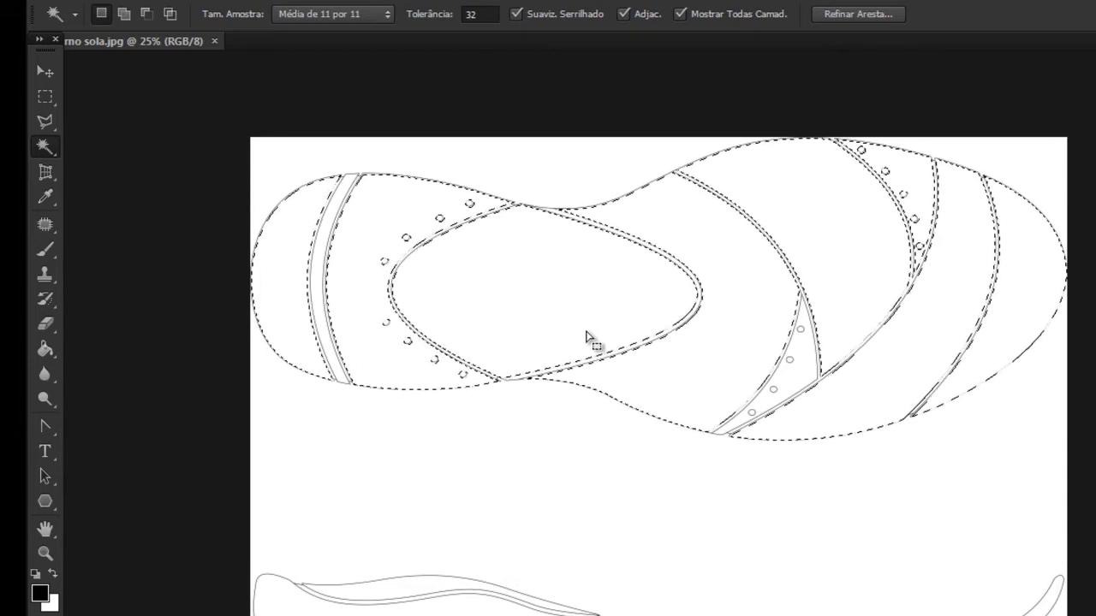
key(ctrl+u)
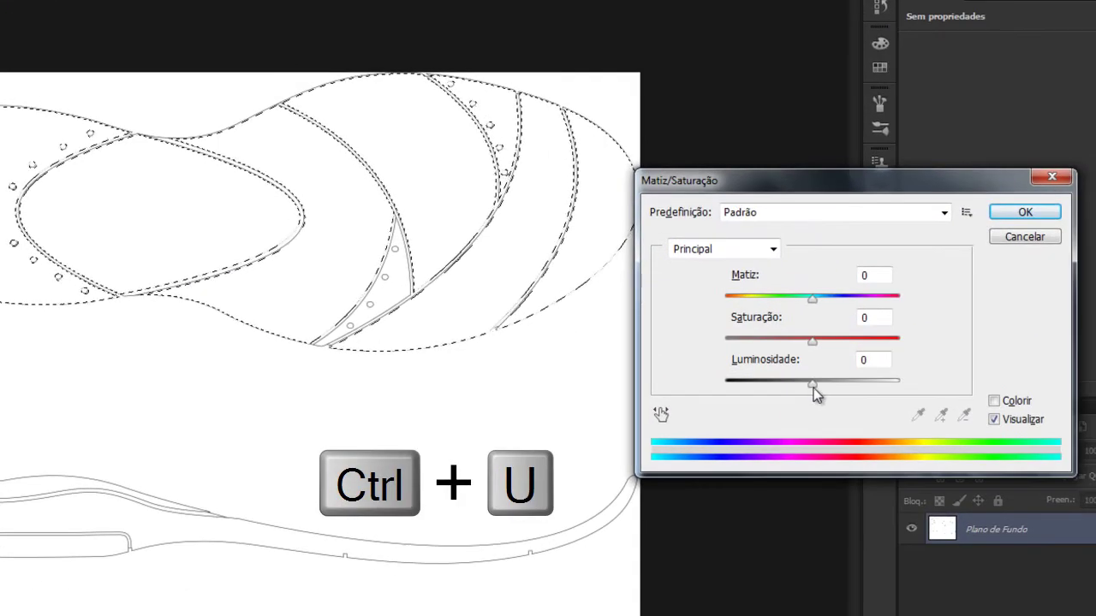
Deselect the upper holed strip and apply Hue/Saturation lightness -13 to the remaining panels.
click(805, 387)
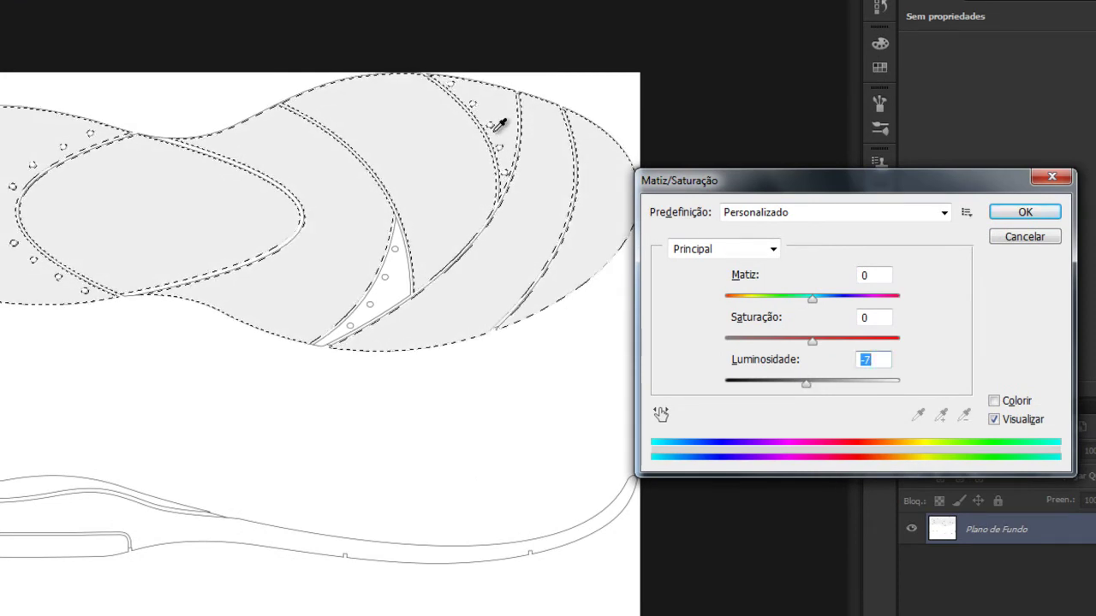
click(1025, 240)
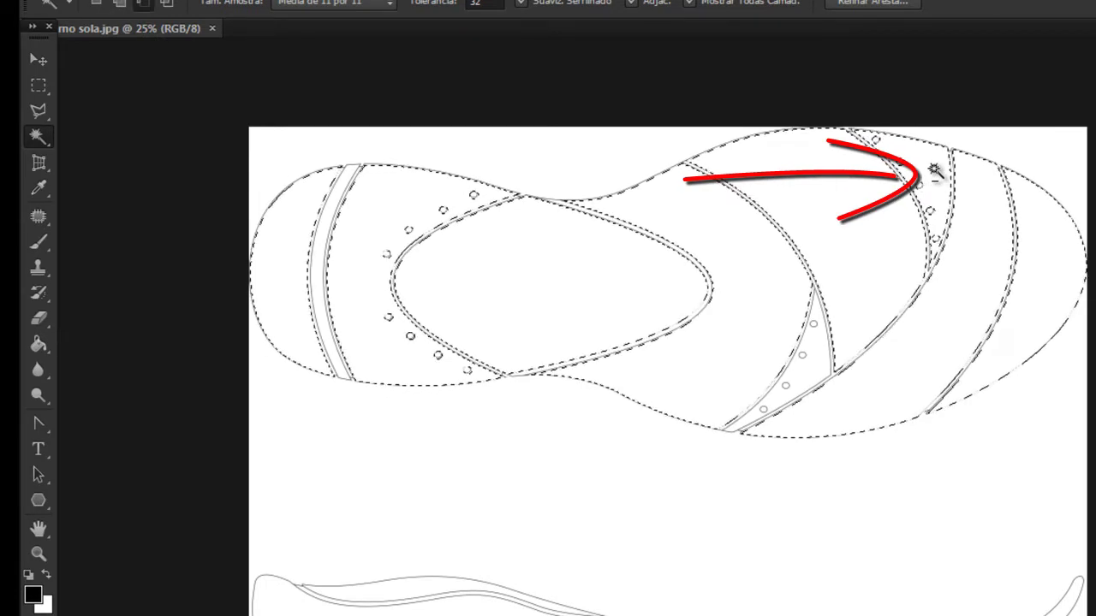
alt+click(933, 172)
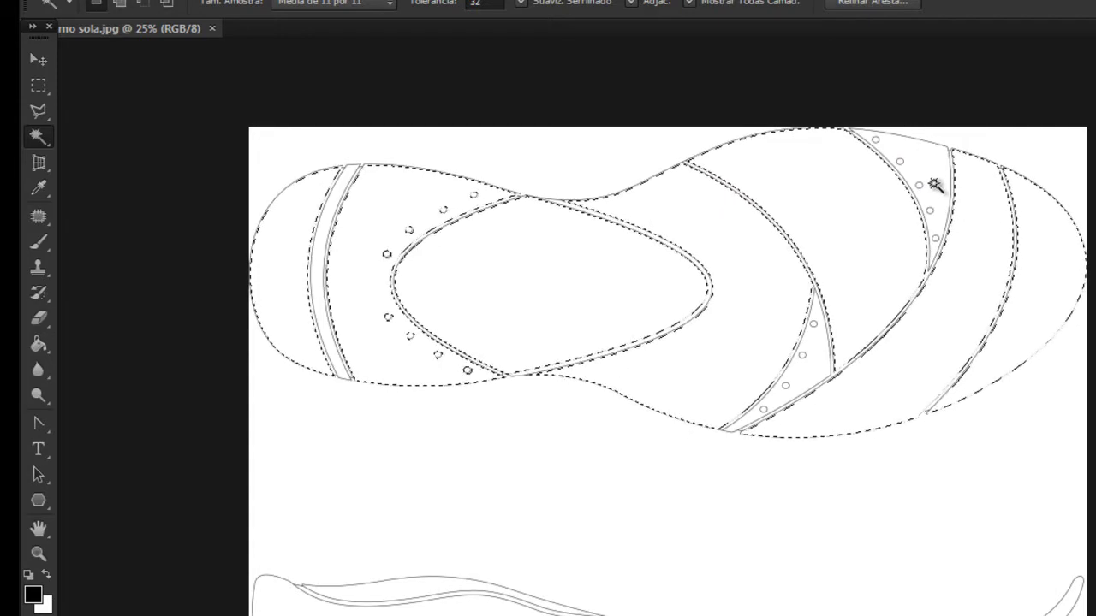
key(i)
key(ctrl+u)
drag(856, 352, 844, 356)
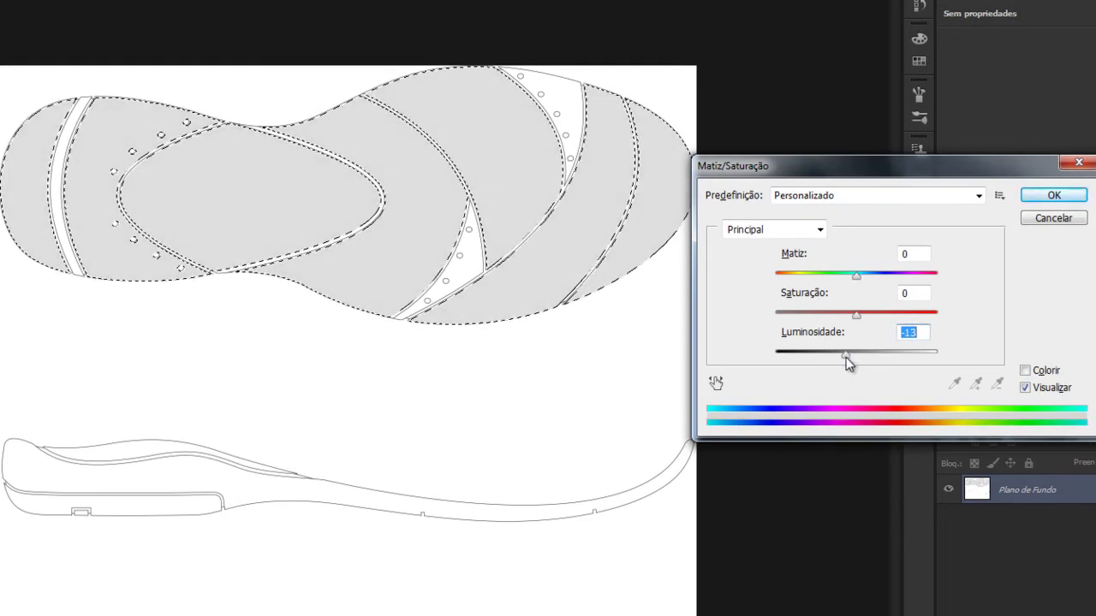
click(1046, 198)
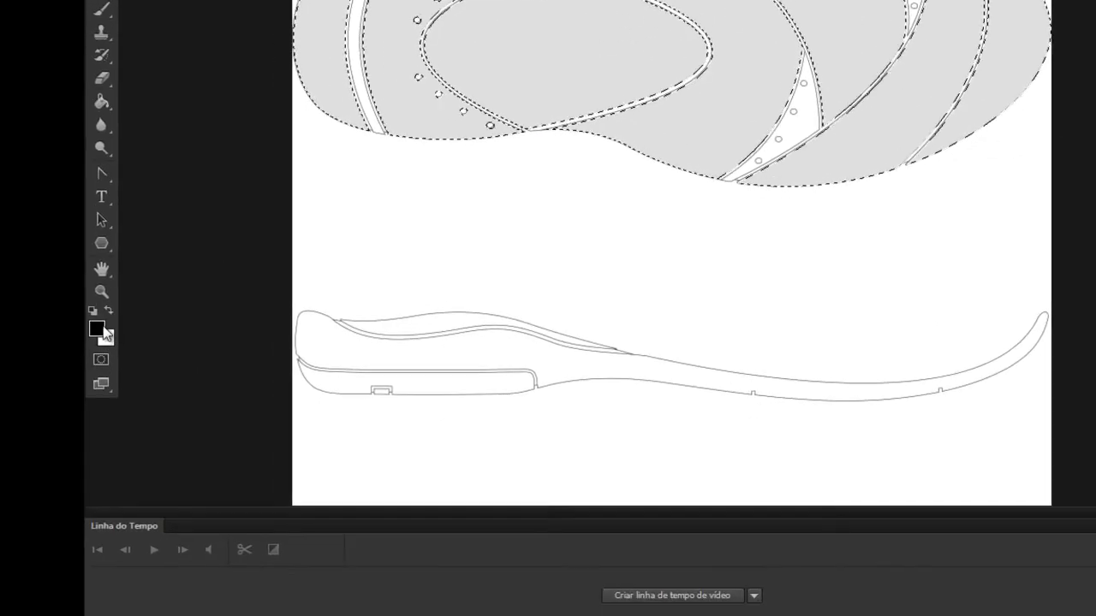
Set the foreground colour to light grey ebebeb (RGB 235, 235, 235).
click(97, 329)
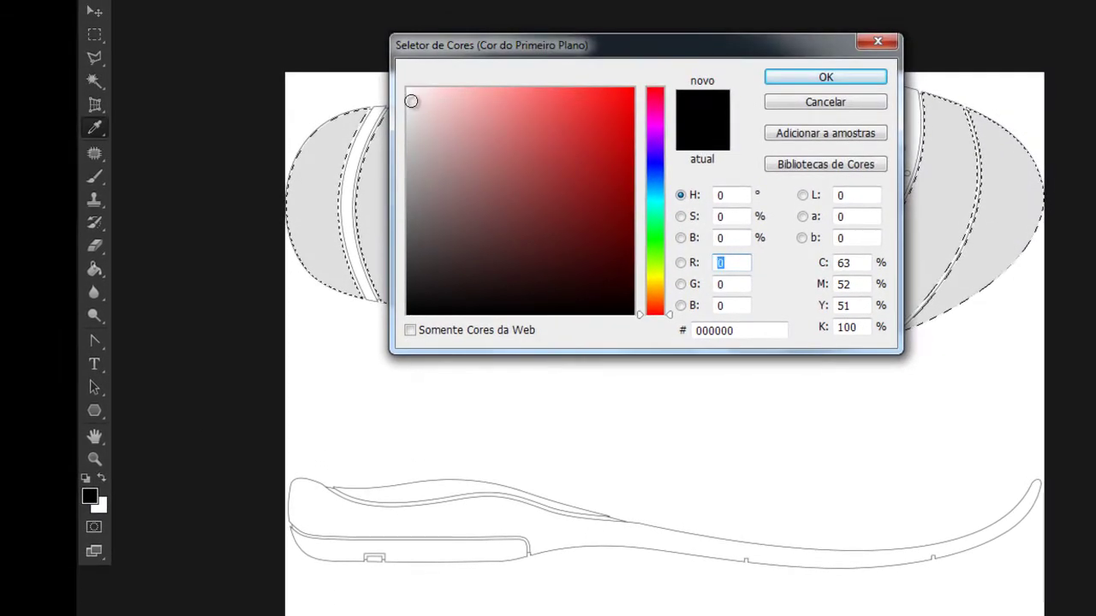
click(985, 214)
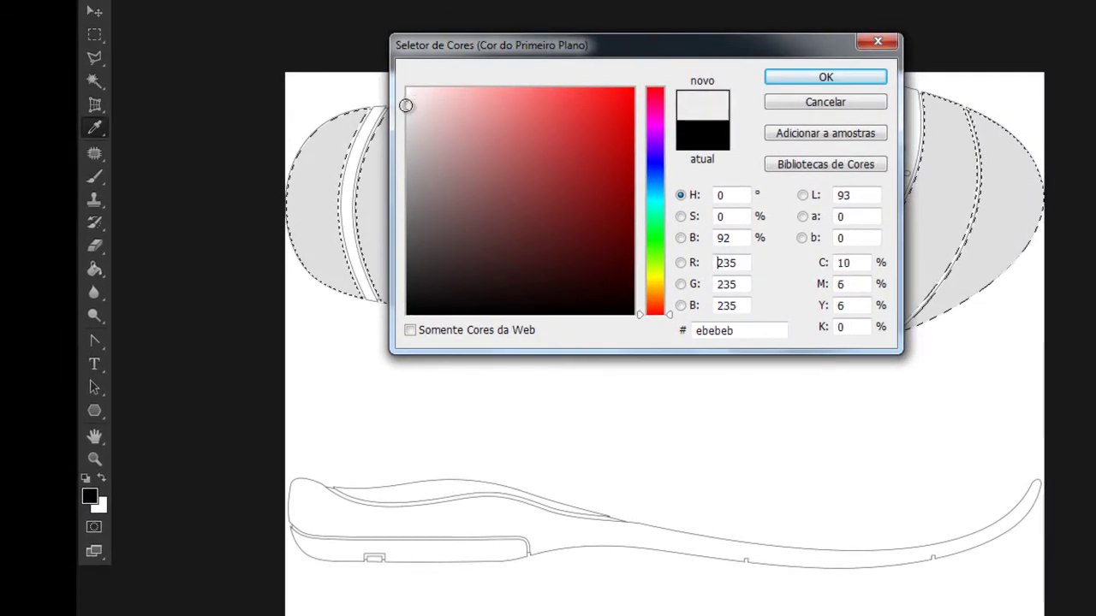
click(826, 78)
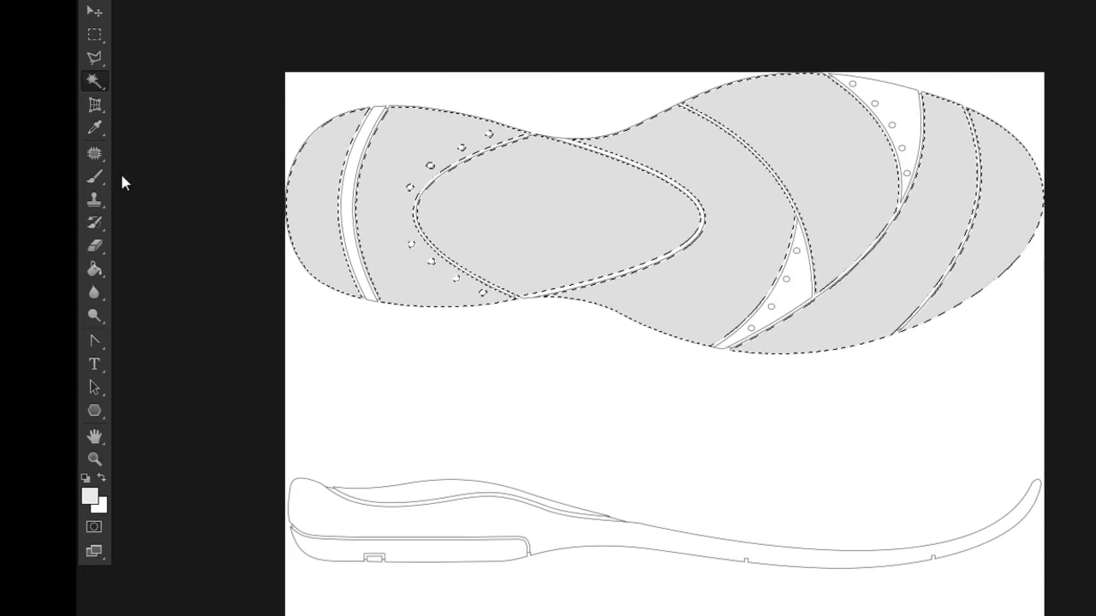
click(94, 177)
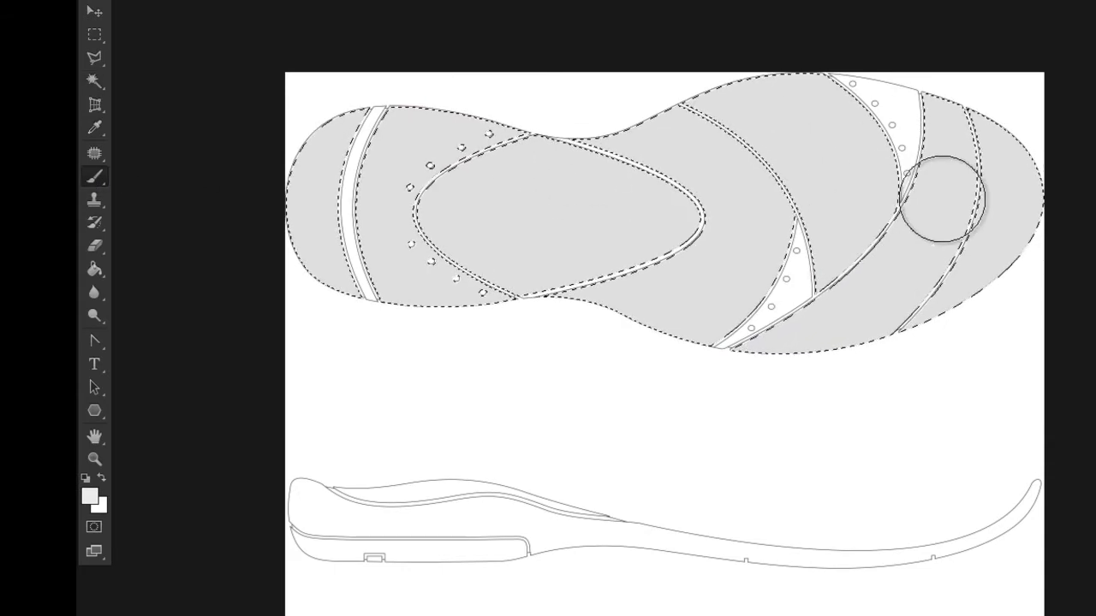
click(93, 86)
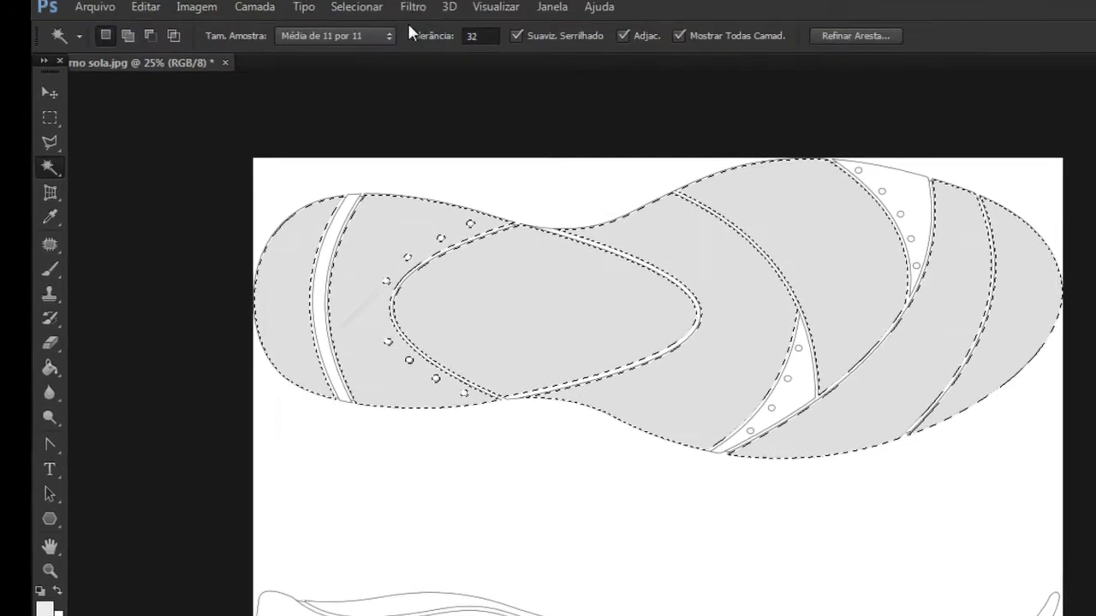
Apply Smart Sharpen at 112% strength with a 21.3 px radius to the grey panels.
click(411, 13)
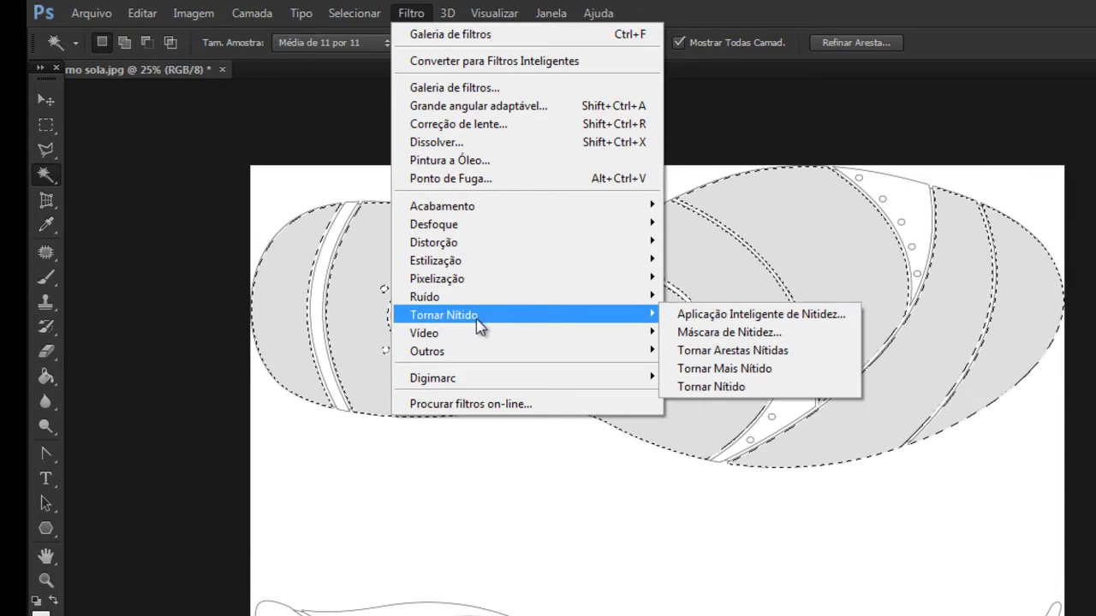
mouse_move(443, 315)
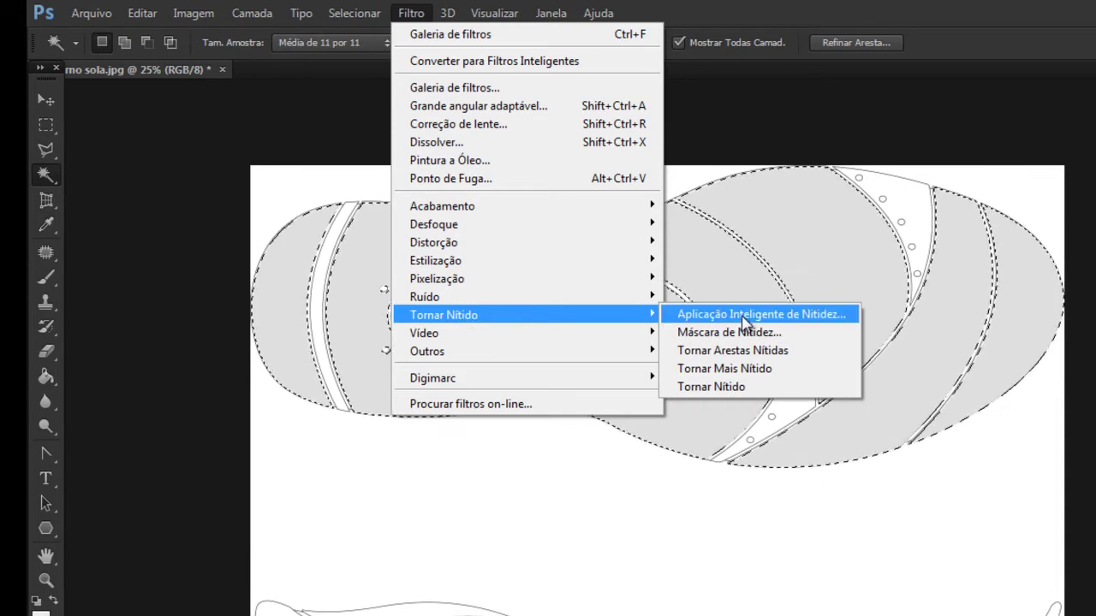
click(743, 319)
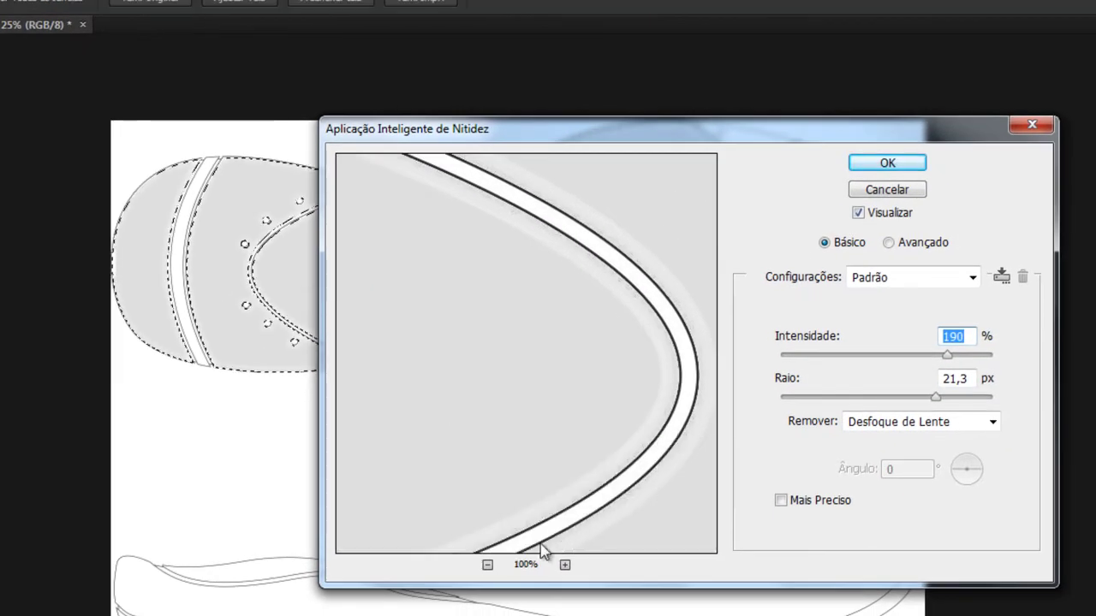
click(487, 566)
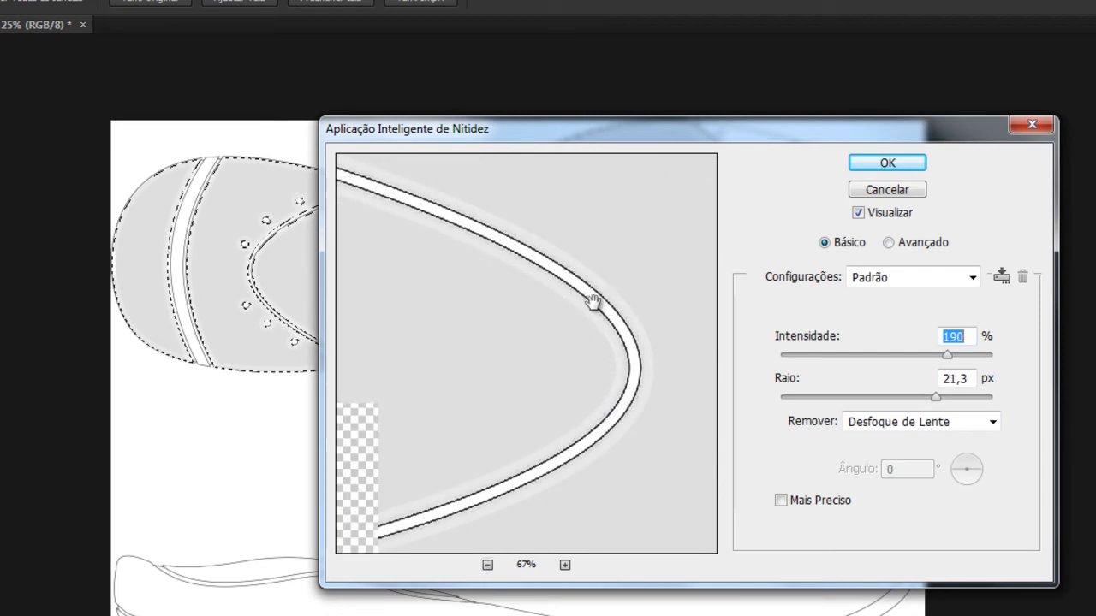
click(487, 564)
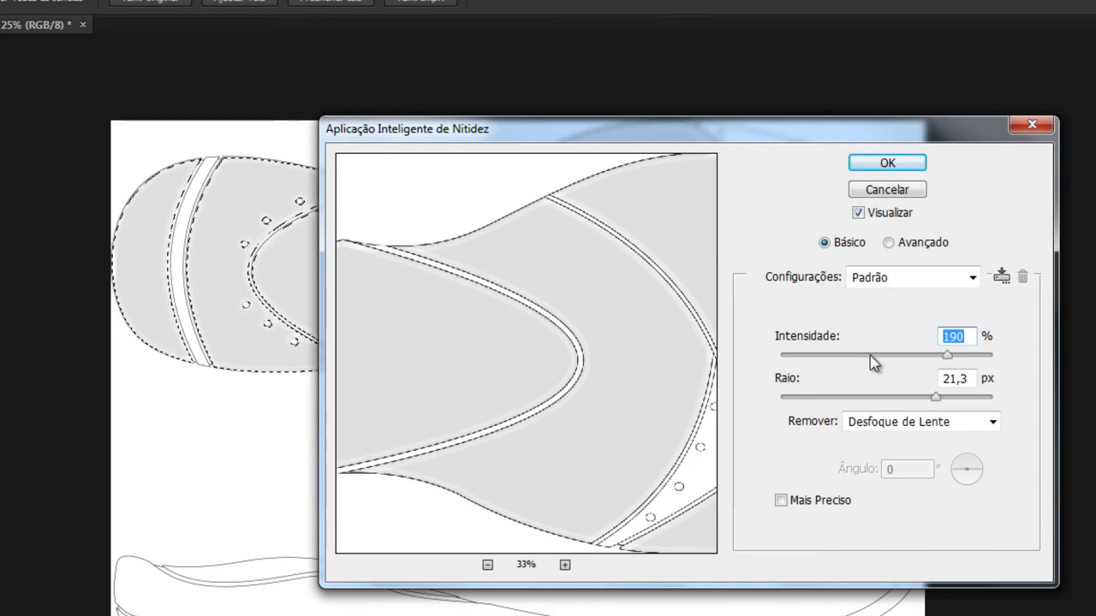
drag(946, 355, 874, 355)
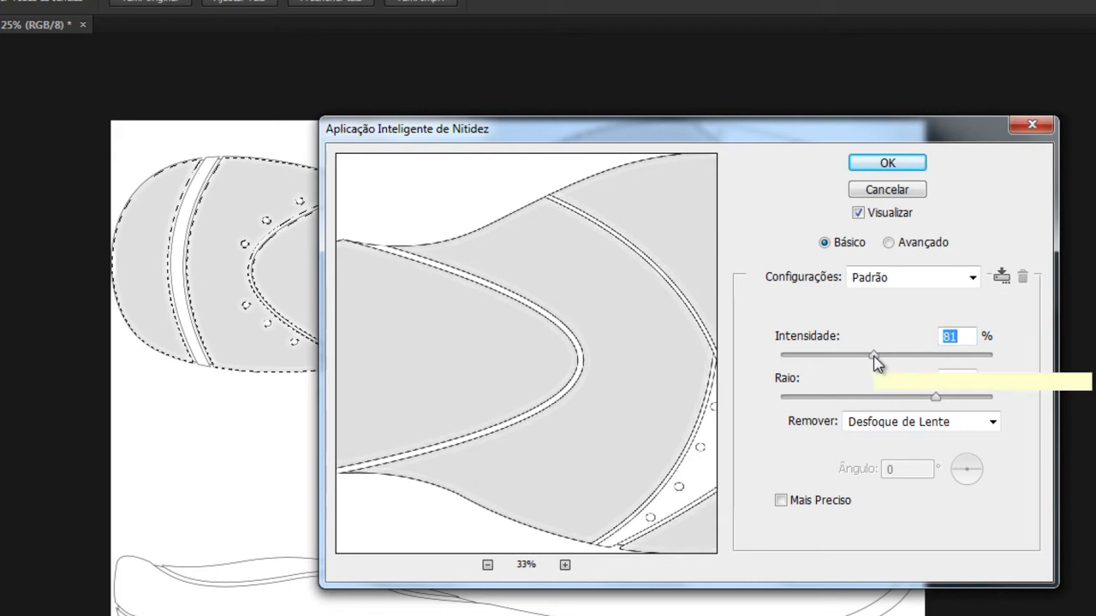
click(902, 354)
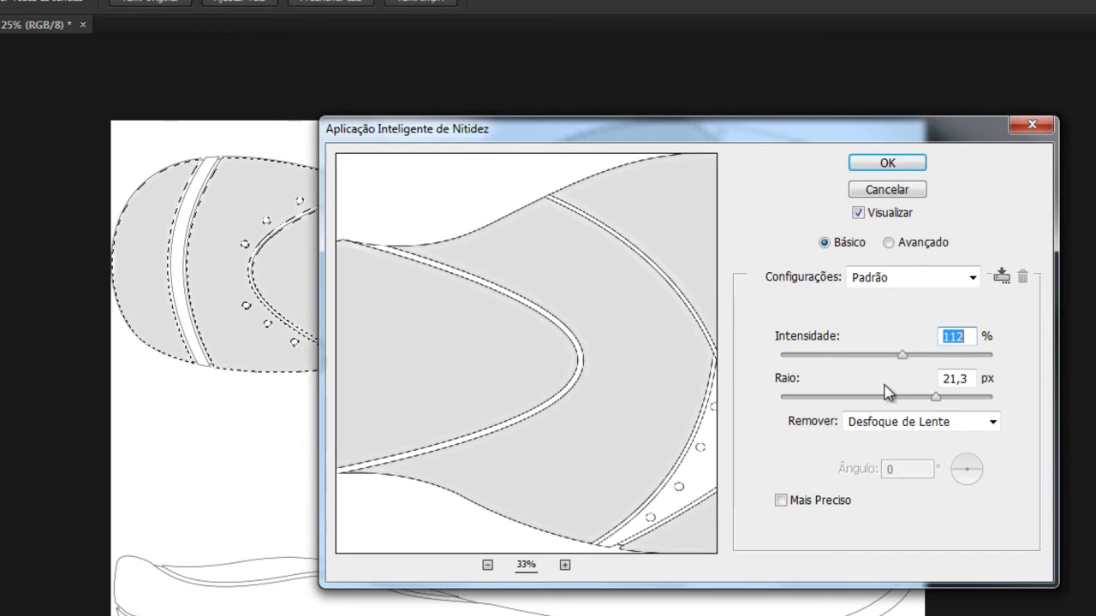
click(888, 162)
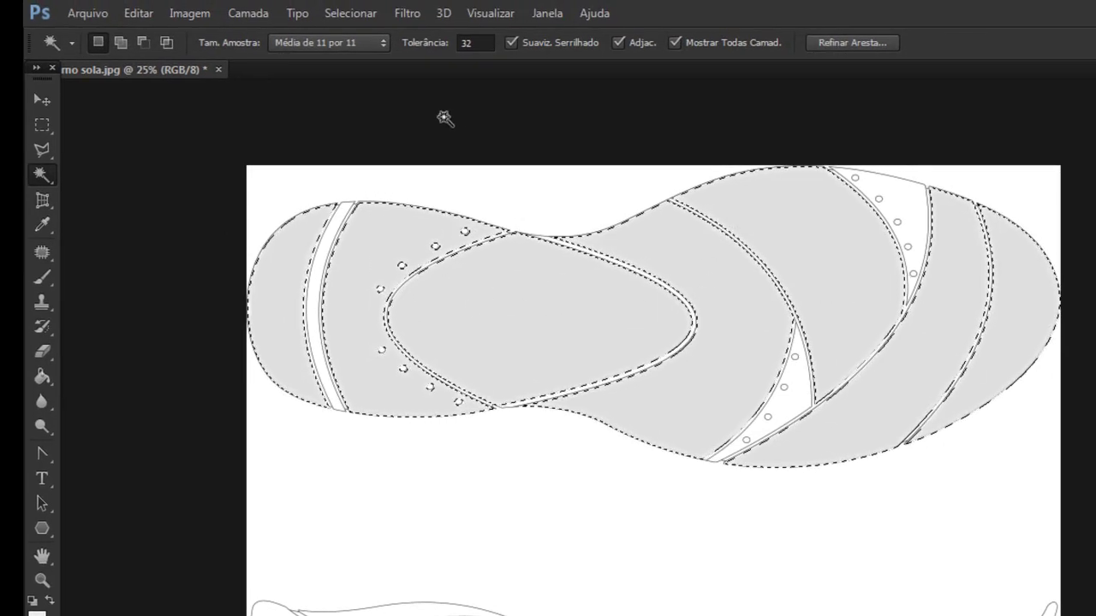
In the Filter Gallery, compare the Fotocópia and Cromo sketch filters, then choose Matriz de Meio-Tom.
click(409, 13)
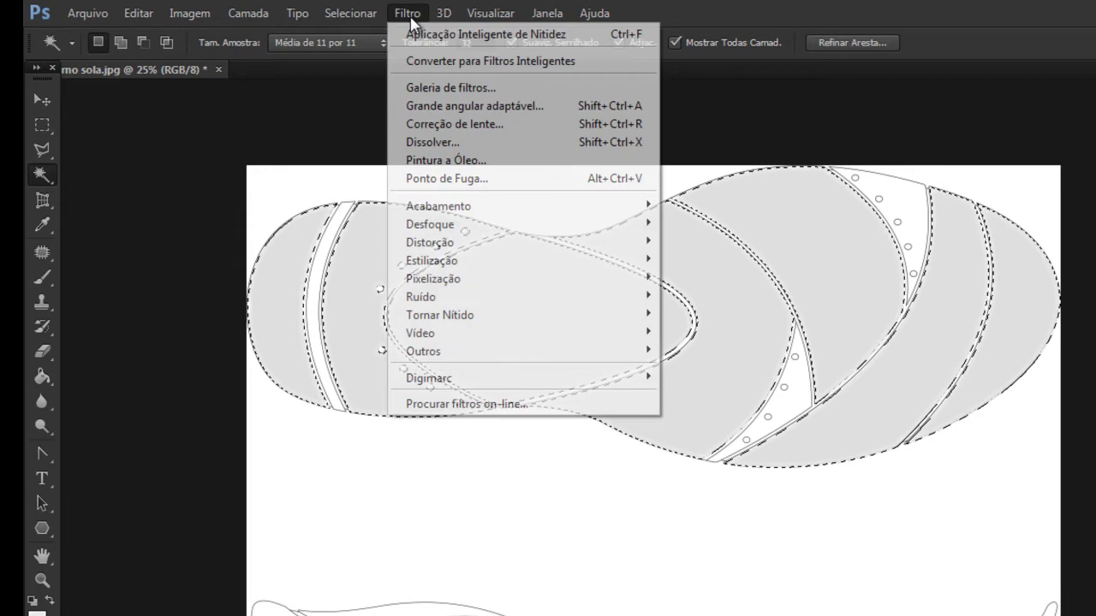
click(462, 90)
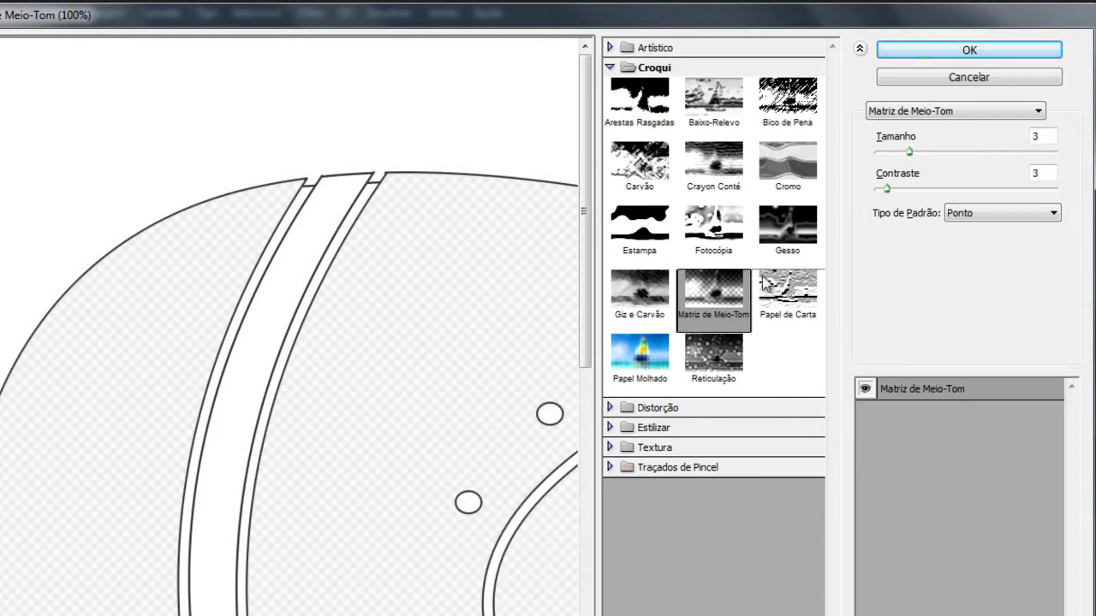
click(609, 68)
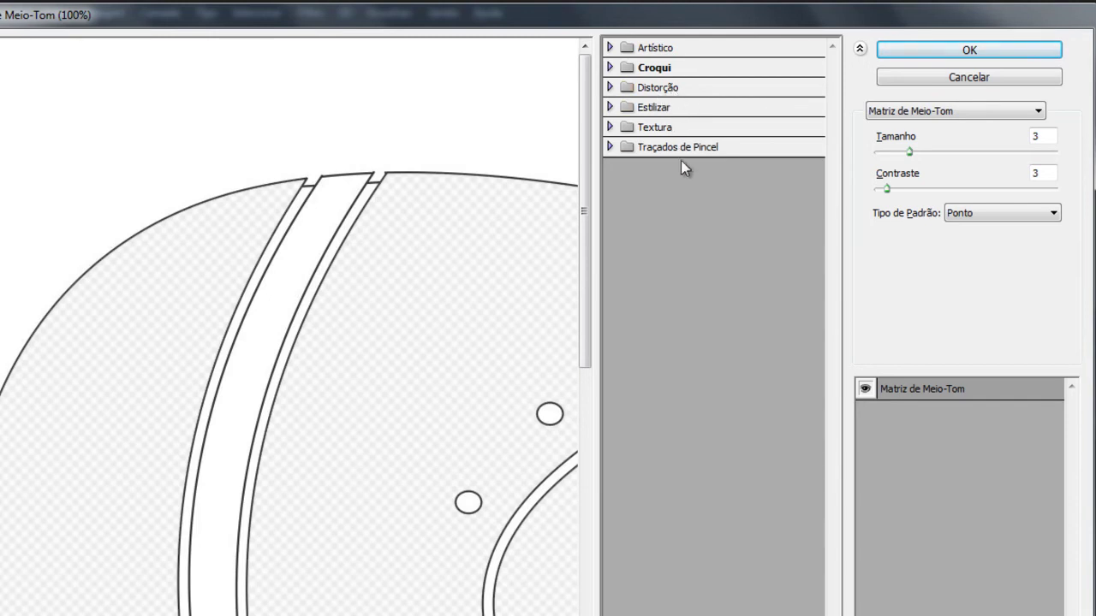
click(611, 68)
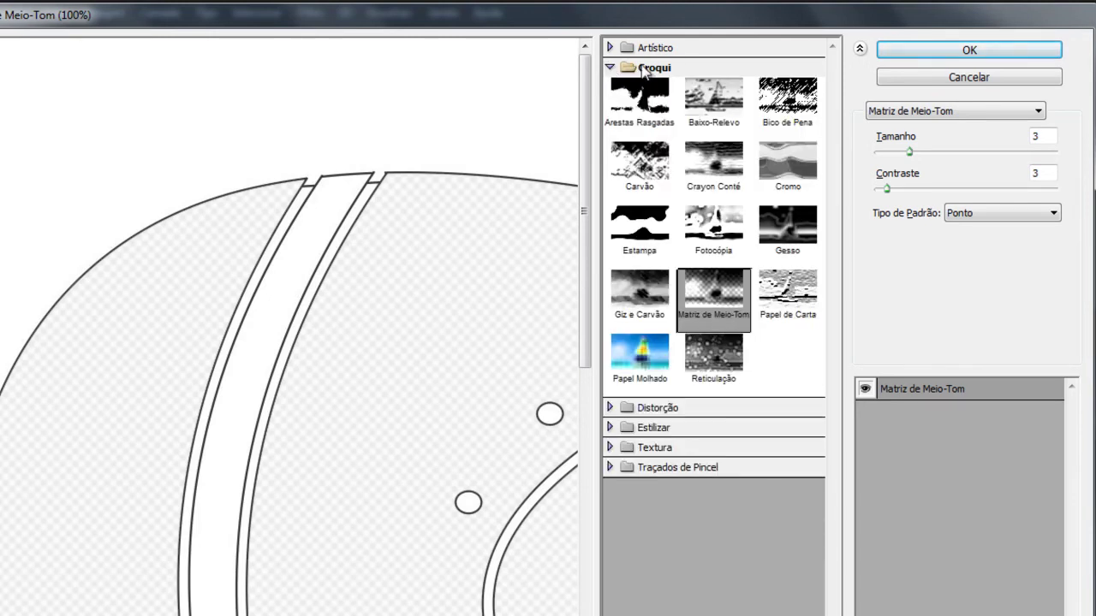
click(719, 233)
click(794, 176)
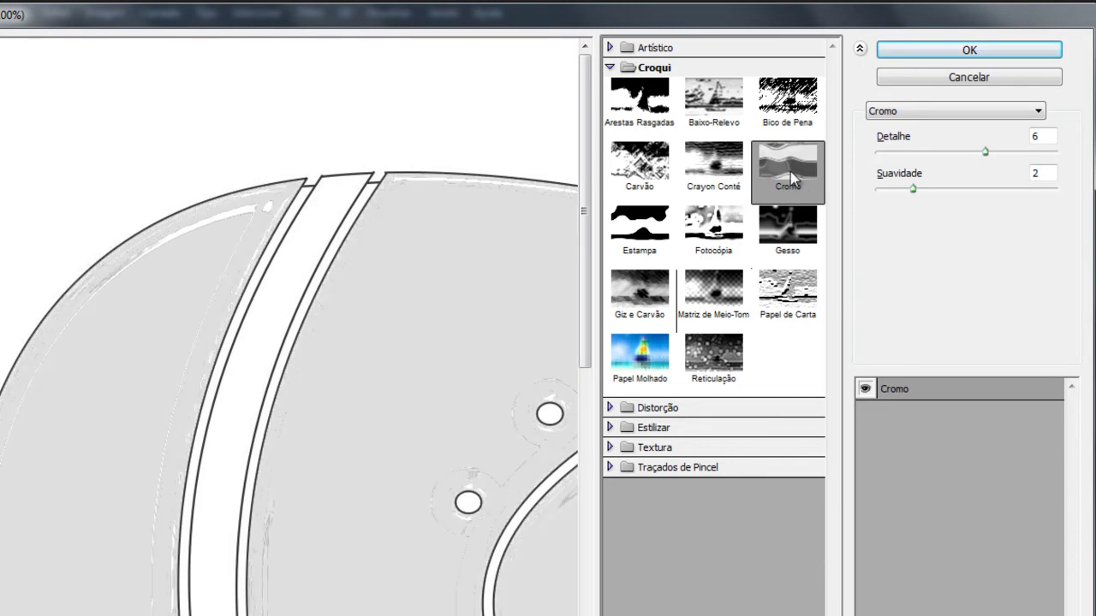
click(713, 229)
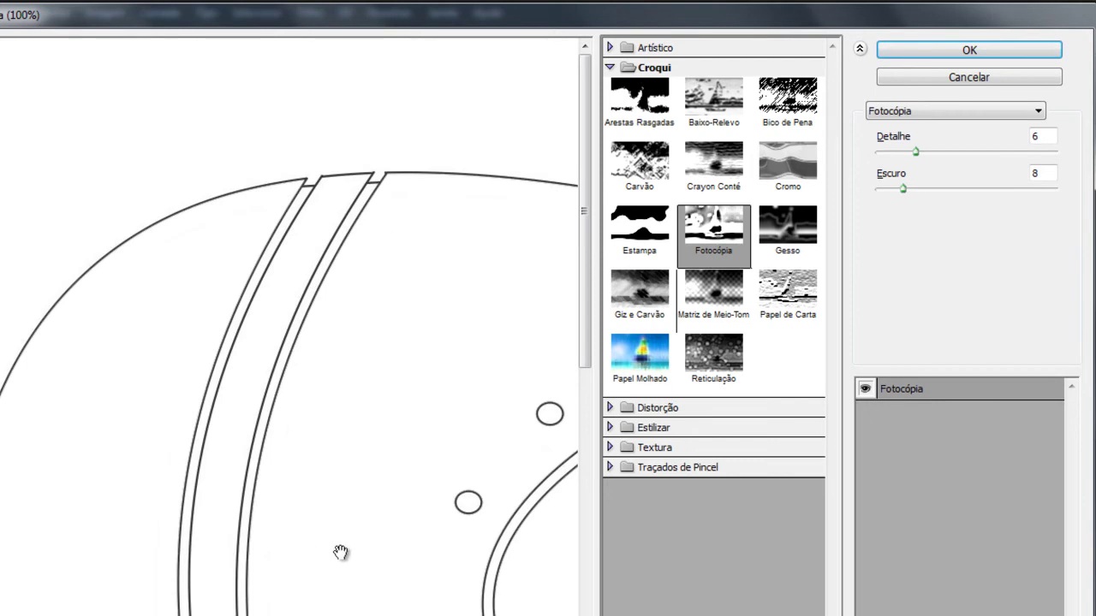
click(715, 297)
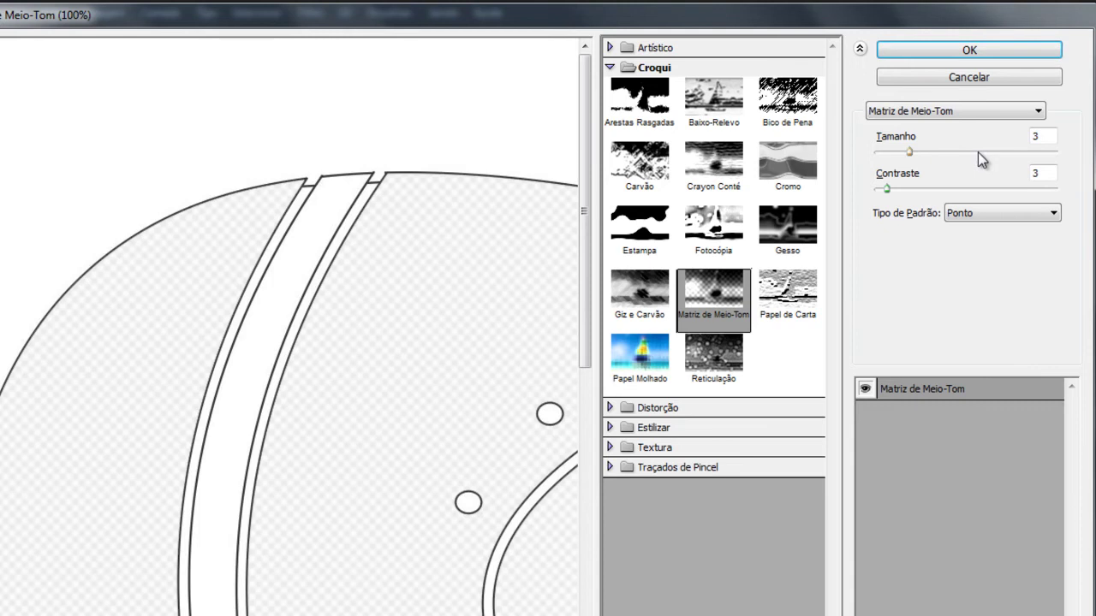
Set the Matriz de Meio-Tom halftone to size 3 and contrast 39.
click(987, 189)
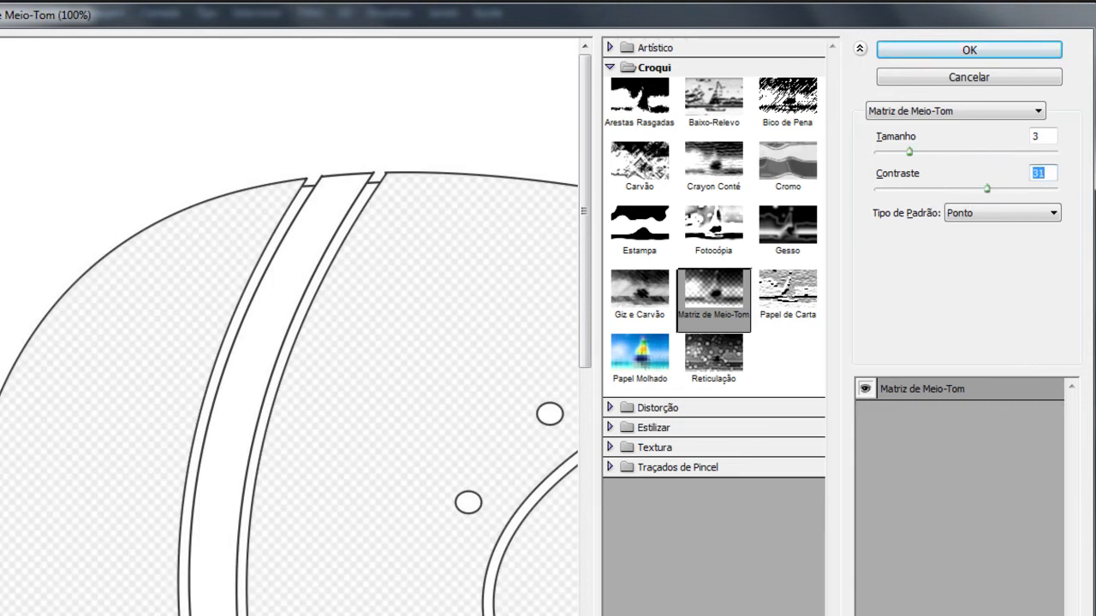
key(ctrl+minus)
key(ctrl+minus)
key(ctrl+minus)
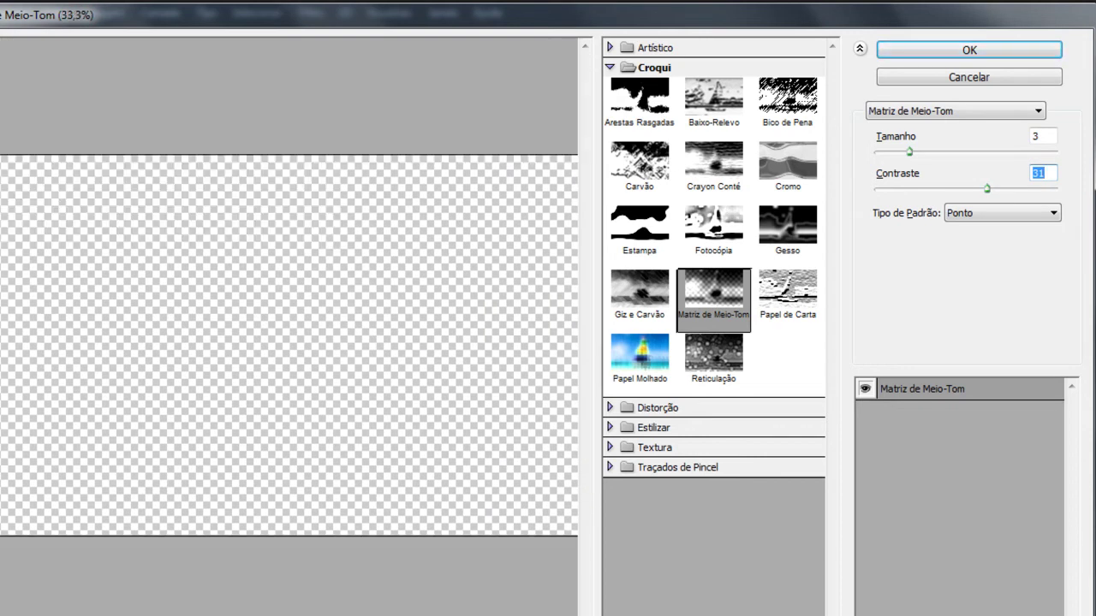
key(ctrl+plus)
key(ctrl+plus)
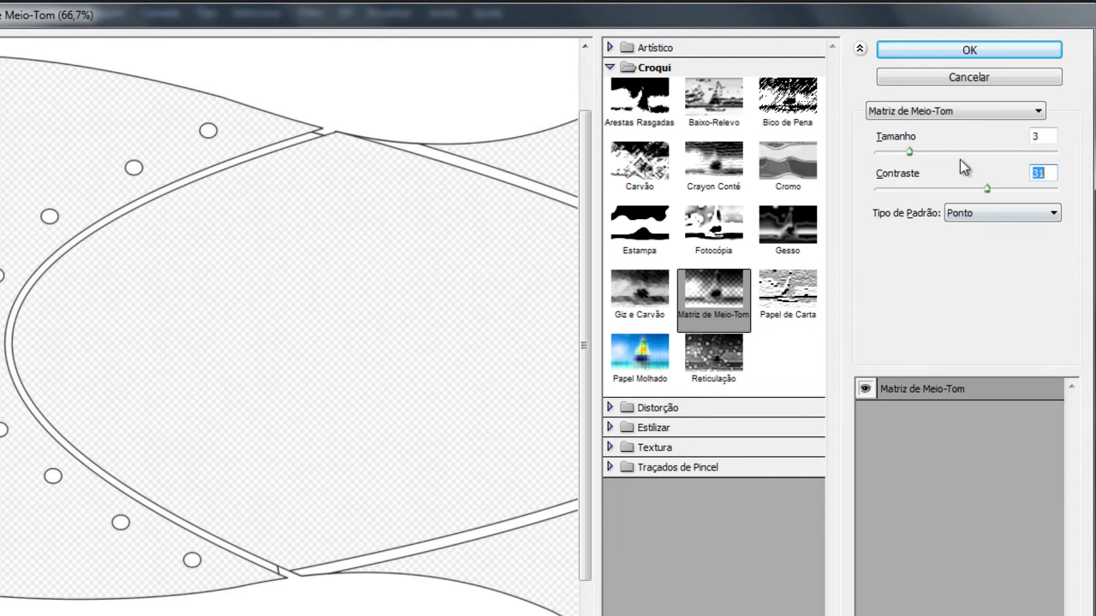
click(976, 151)
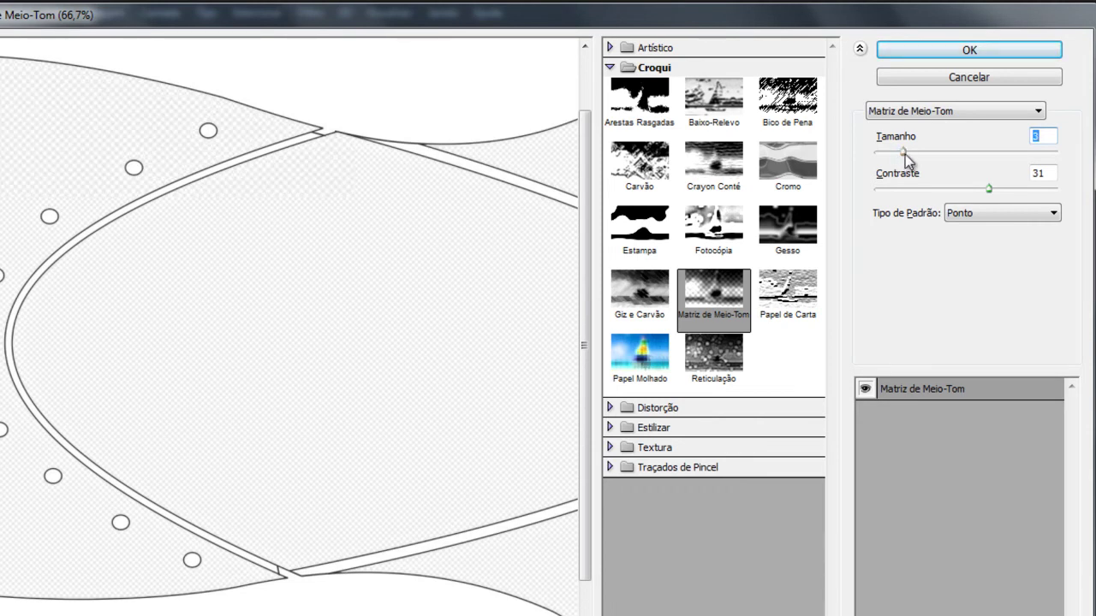
drag(989, 188, 1018, 188)
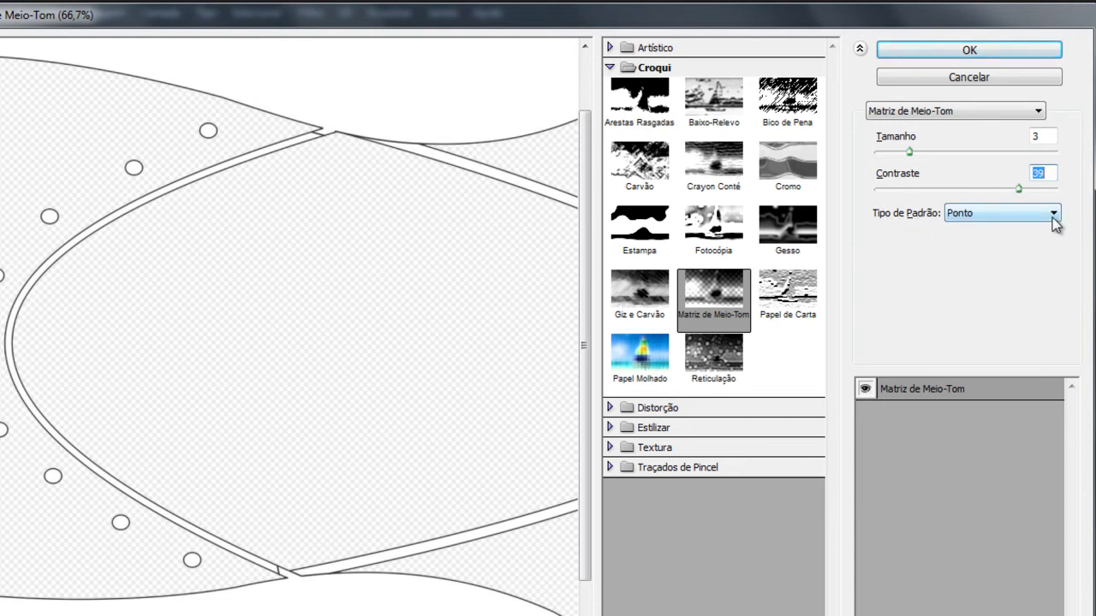
Try Círculo and Linha patterns, then apply the halftone with the Ponto pattern.
click(1052, 216)
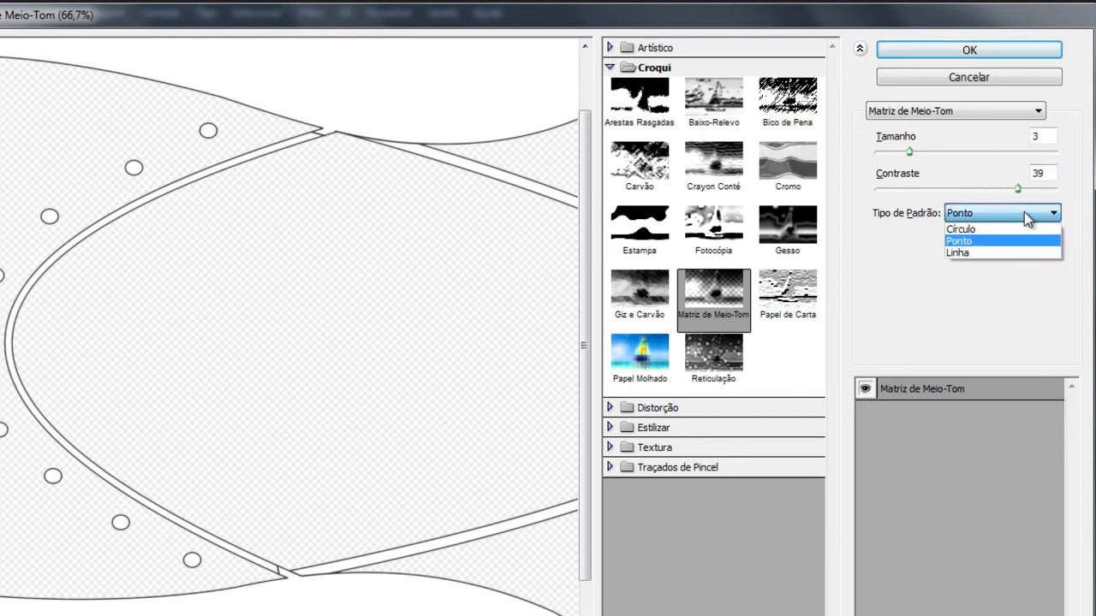
click(971, 232)
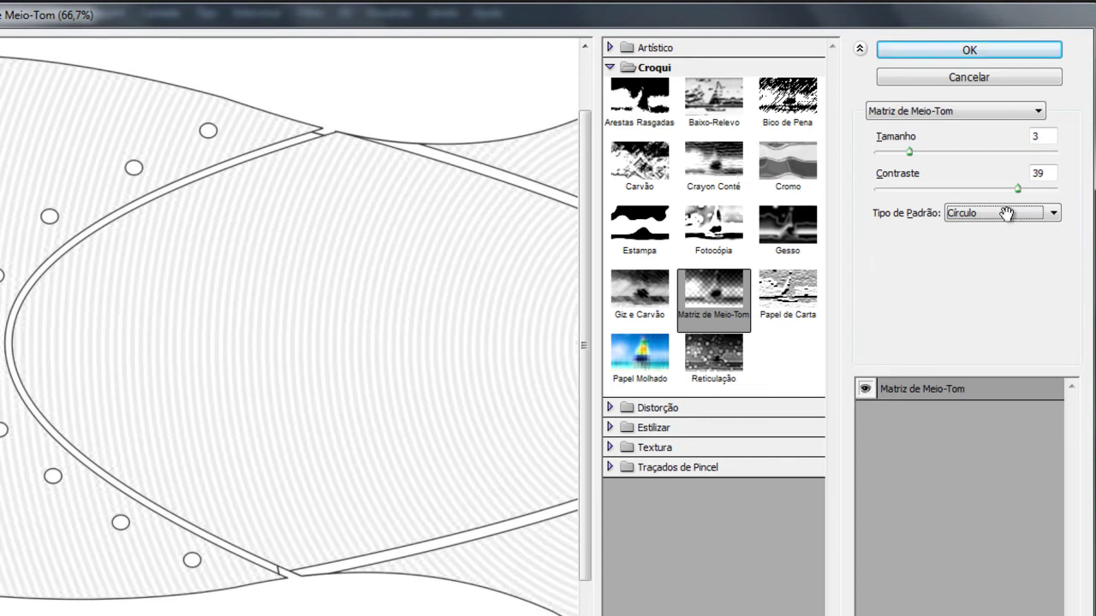
click(1053, 214)
click(967, 257)
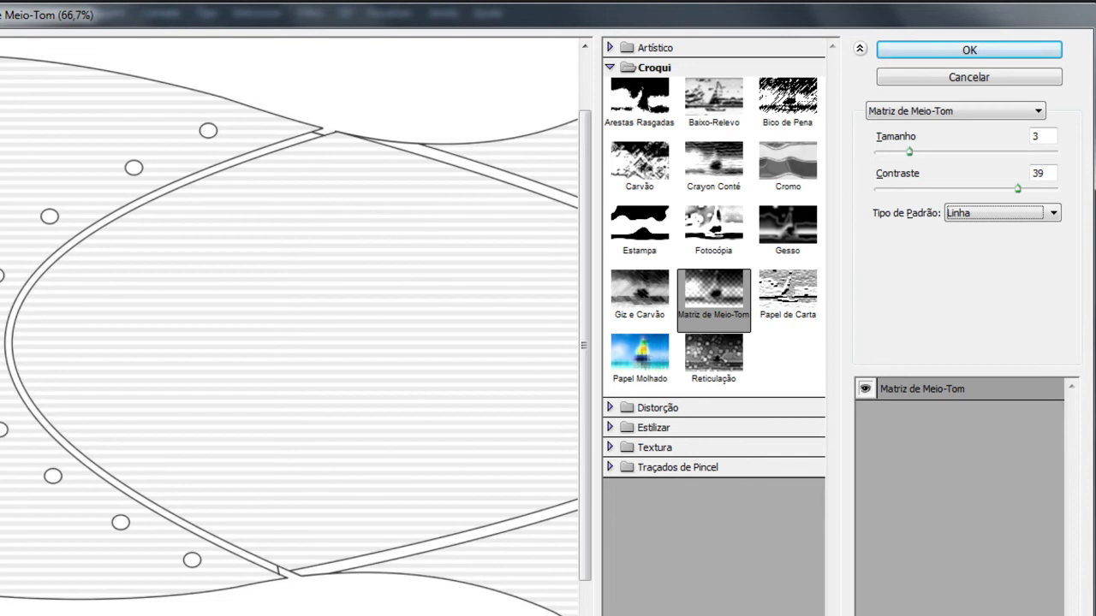
click(1053, 213)
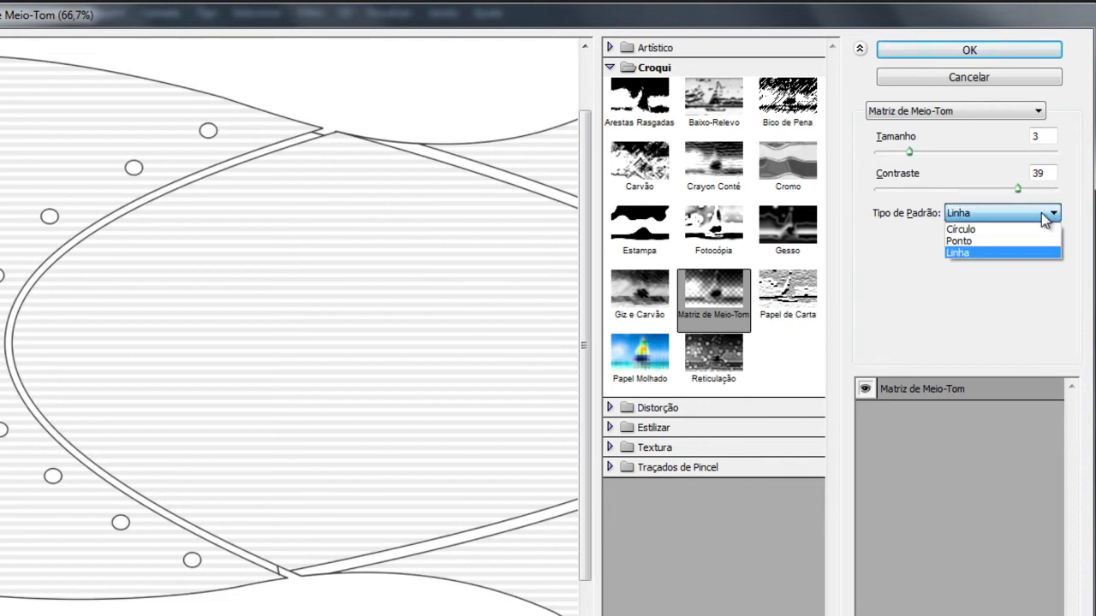
click(960, 241)
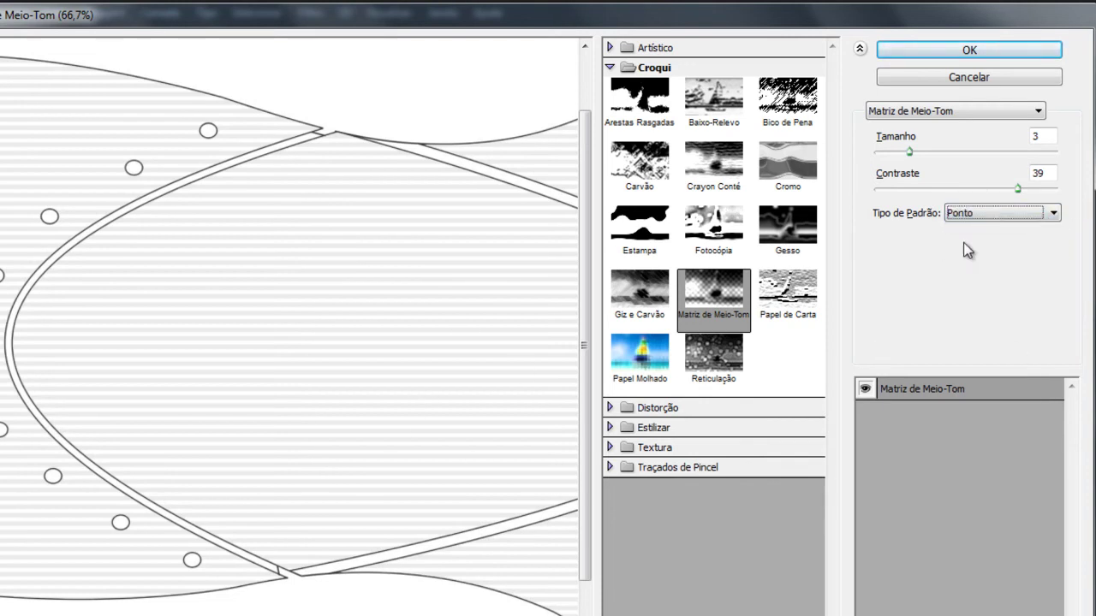
click(969, 51)
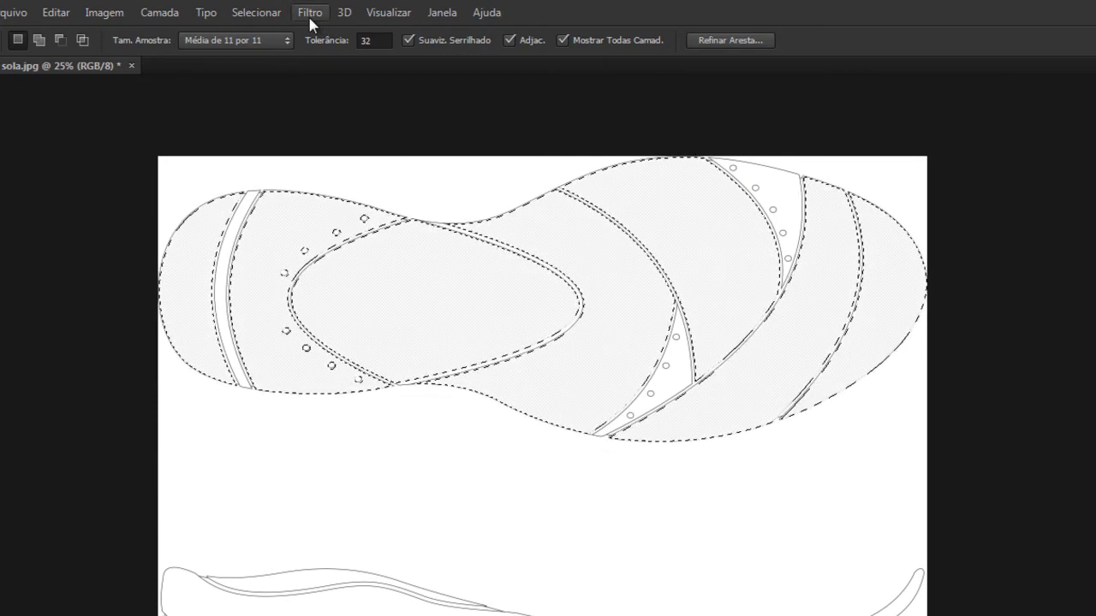
Apply Brilho/Contraste with brightness -36 and contrast 24 to the sole.
click(106, 13)
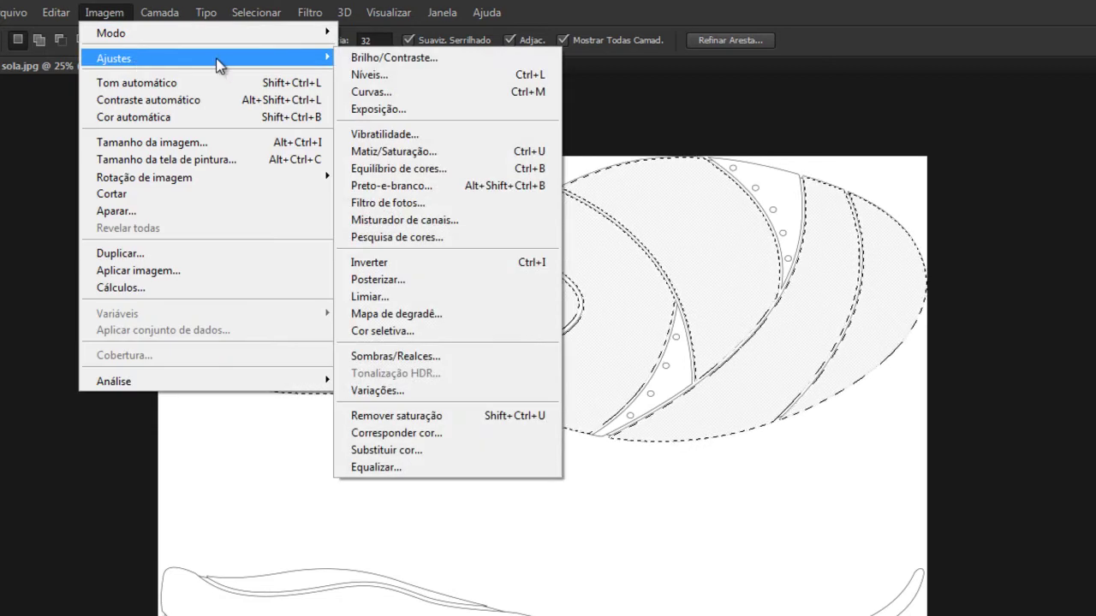
click(403, 58)
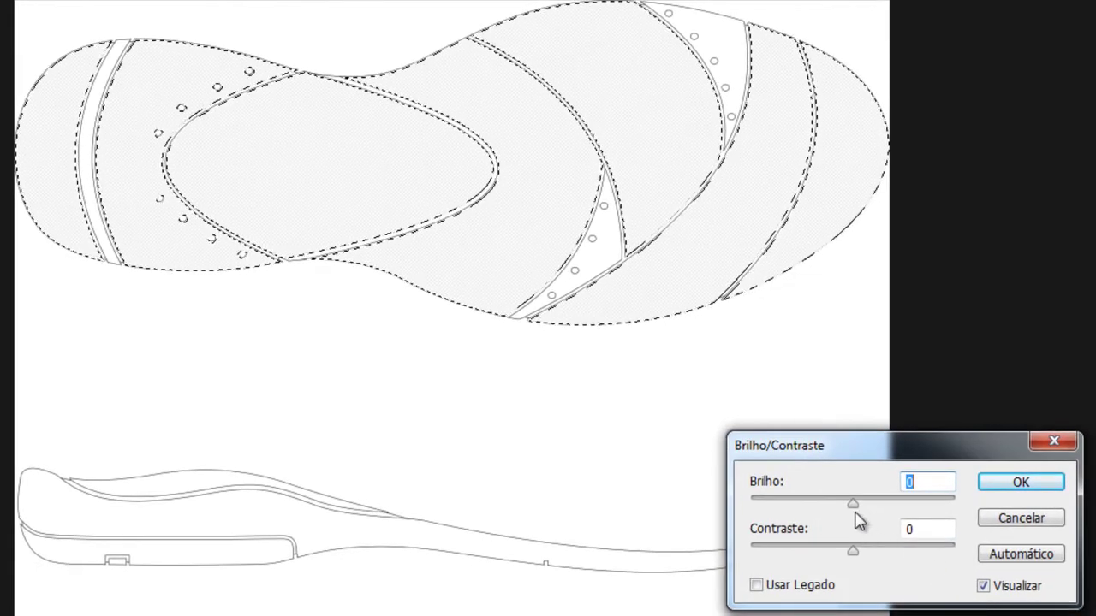
drag(864, 531, 832, 504)
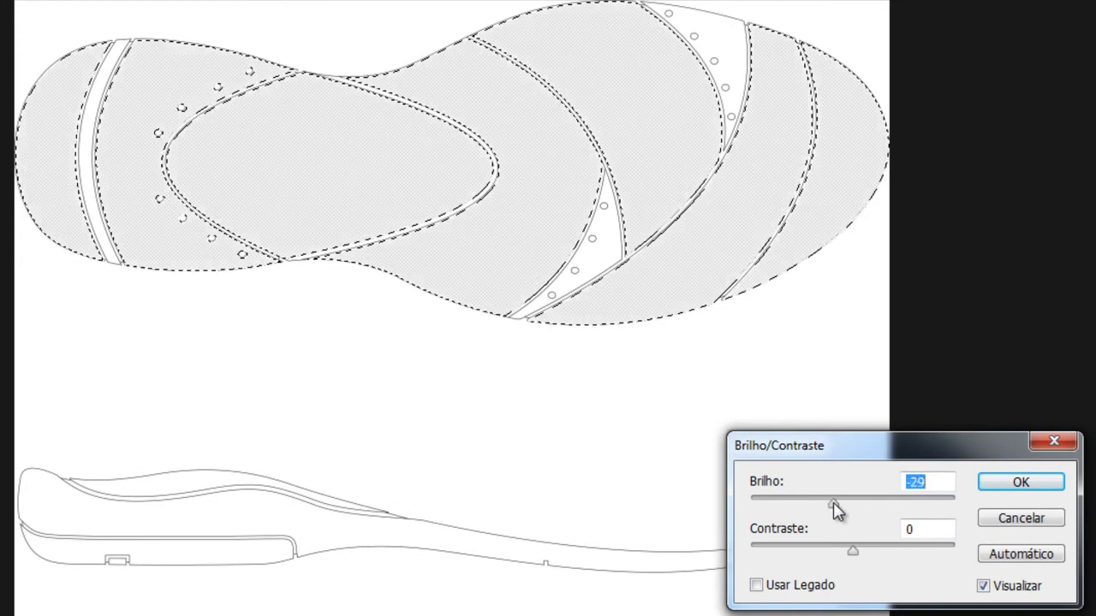
drag(855, 552, 877, 554)
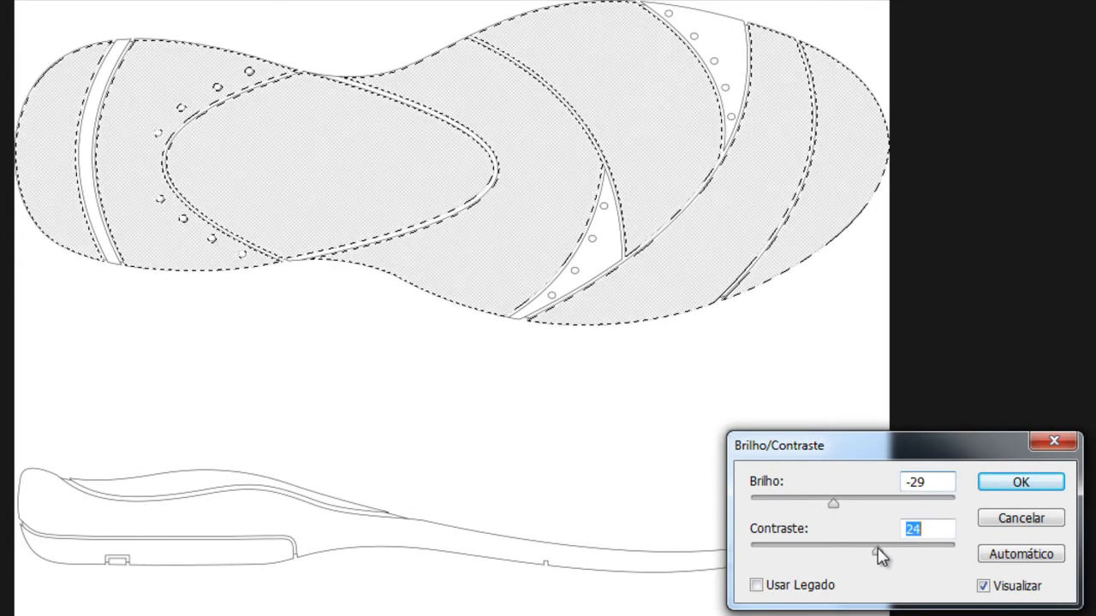
drag(832, 505, 829, 505)
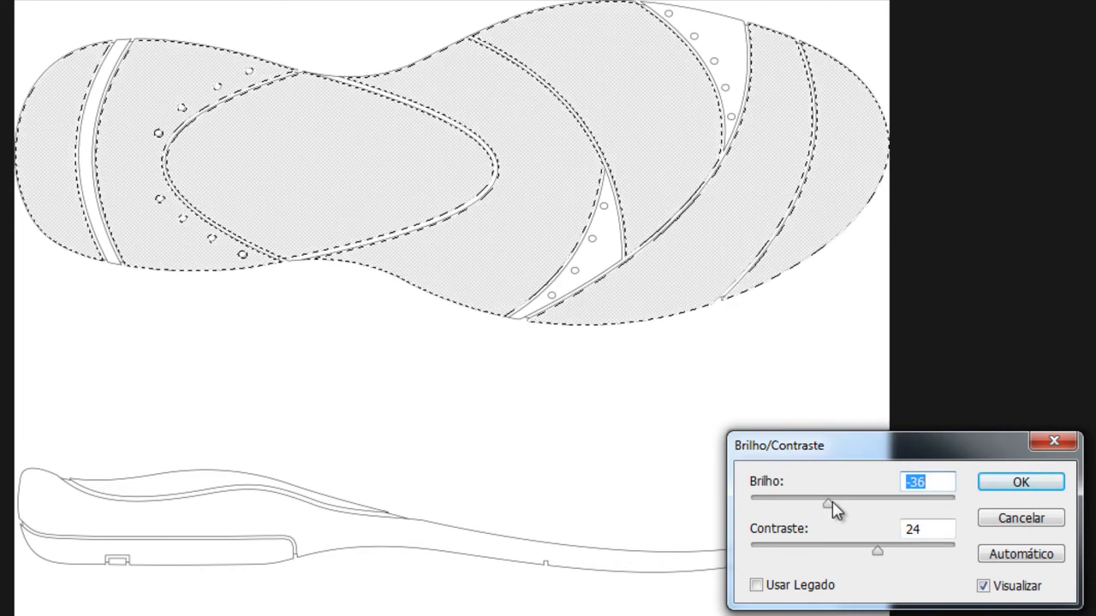
click(1021, 483)
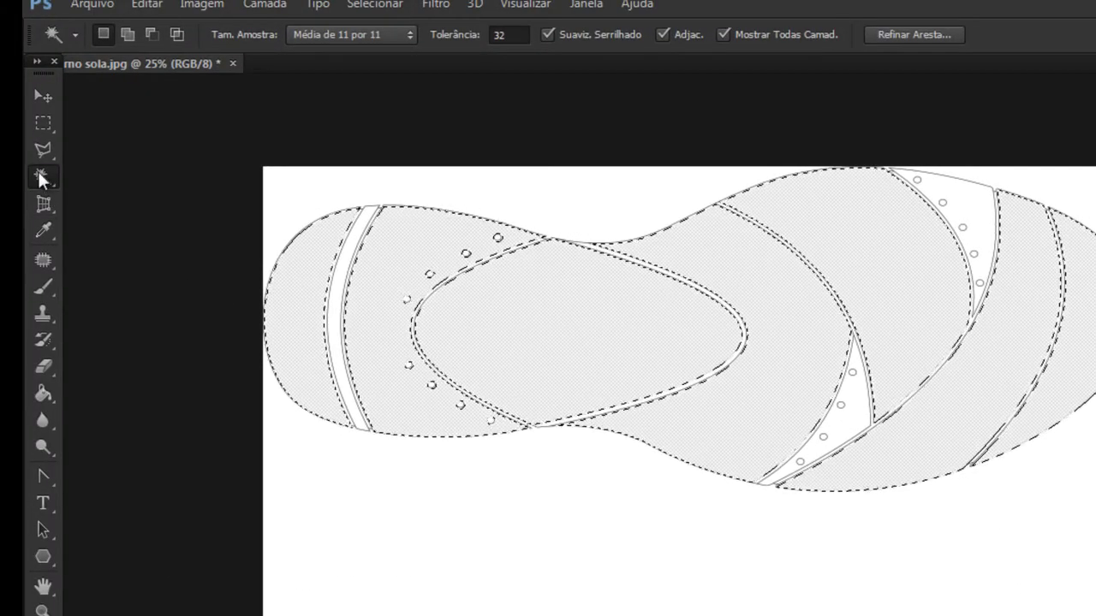
Deselect all, then Magic Wand-select the heel band and both holed eyelet strips.
key(ctrl+d)
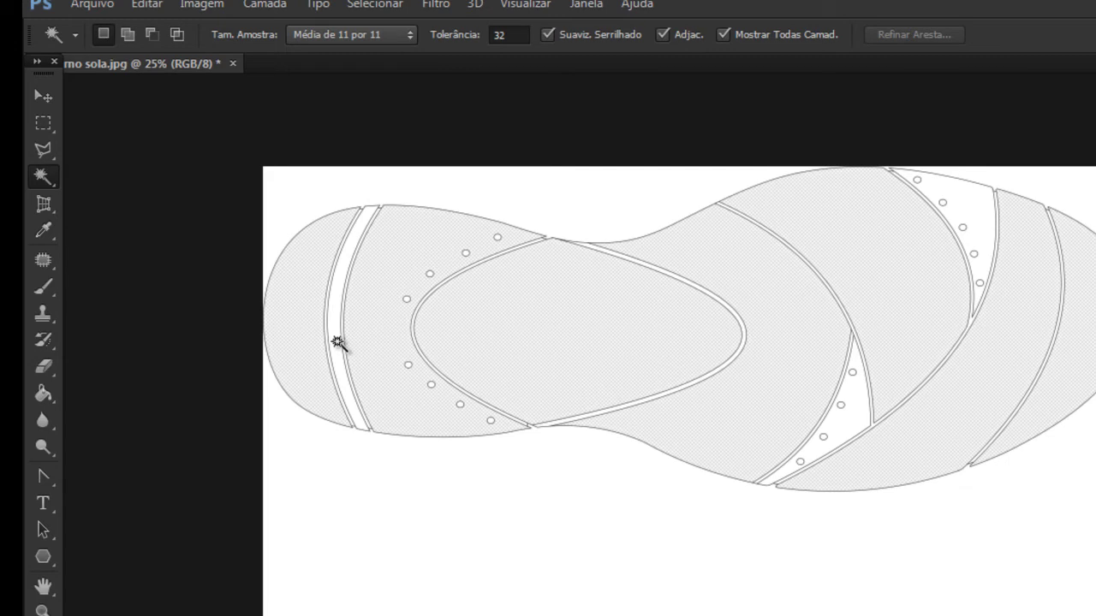
click(338, 341)
key(shift)
click(856, 399)
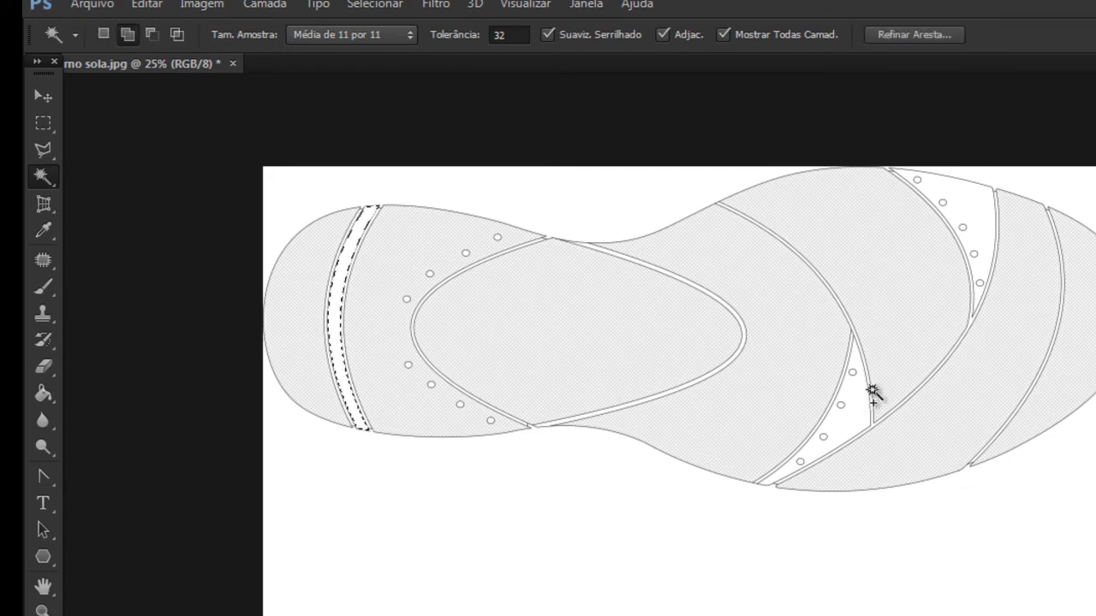
shift+click(976, 222)
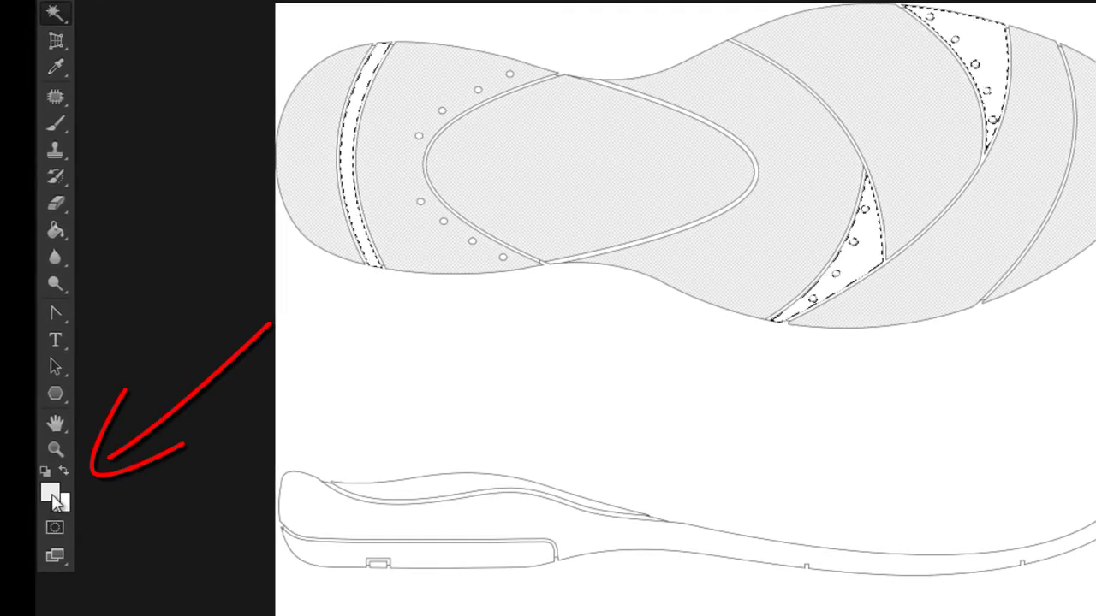
Set the foreground colour to blue 0467c3.
click(53, 495)
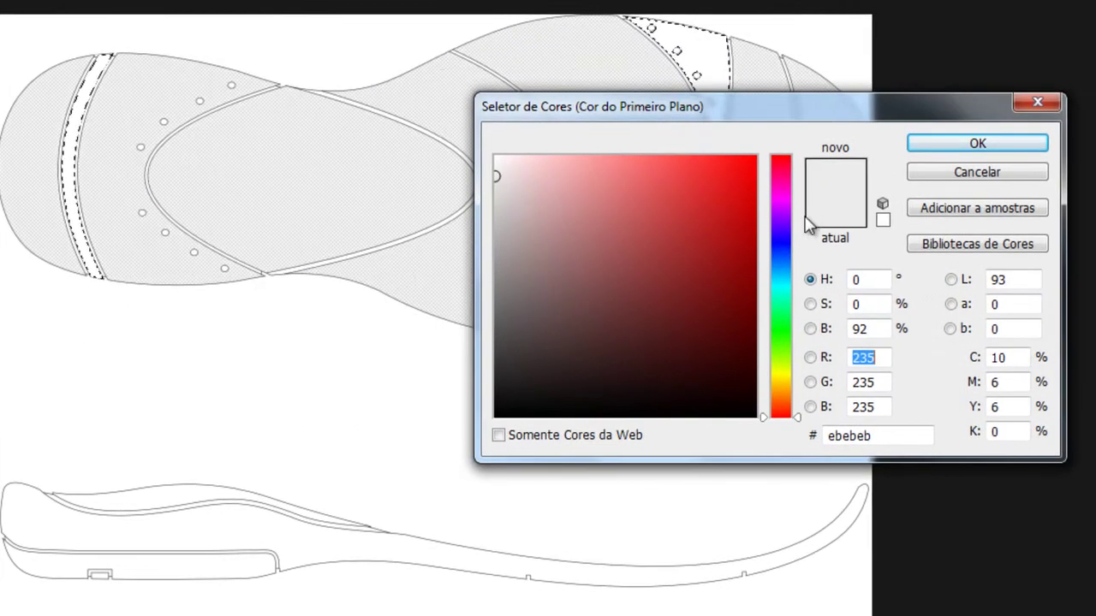
click(780, 255)
drag(784, 266, 788, 268)
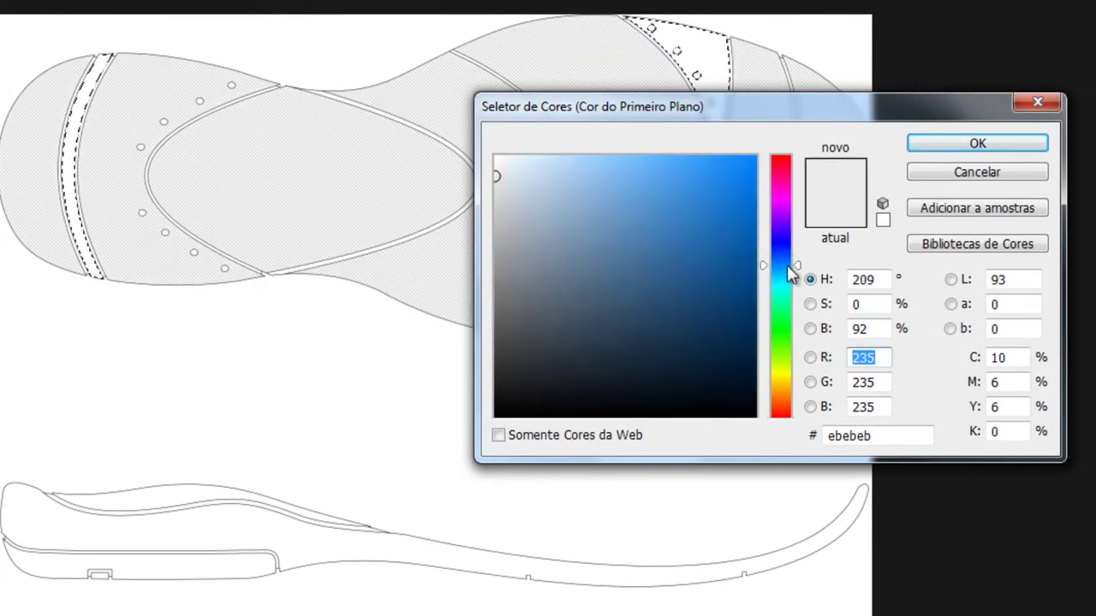
click(752, 217)
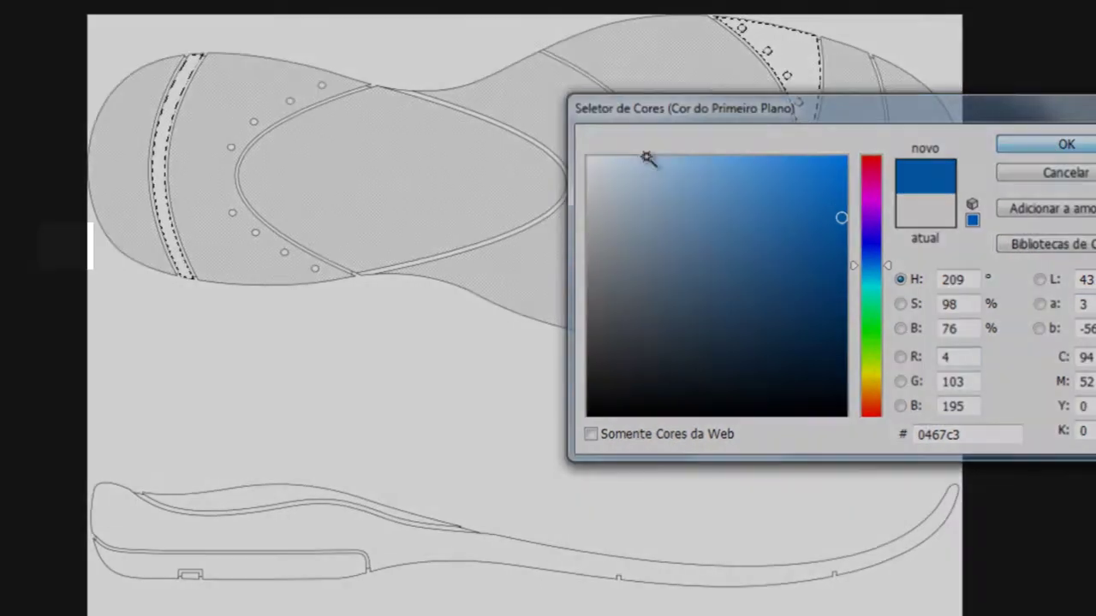
click(978, 143)
Paint-bucket the left, upper-right and middle stripes with the blue.
click(58, 242)
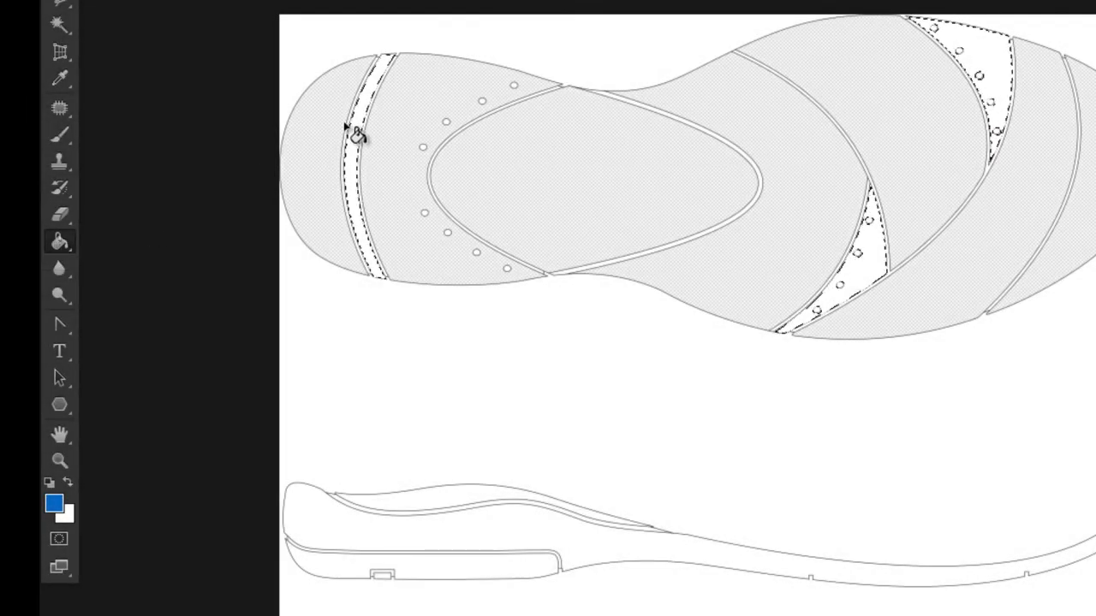
click(358, 135)
click(989, 83)
click(875, 258)
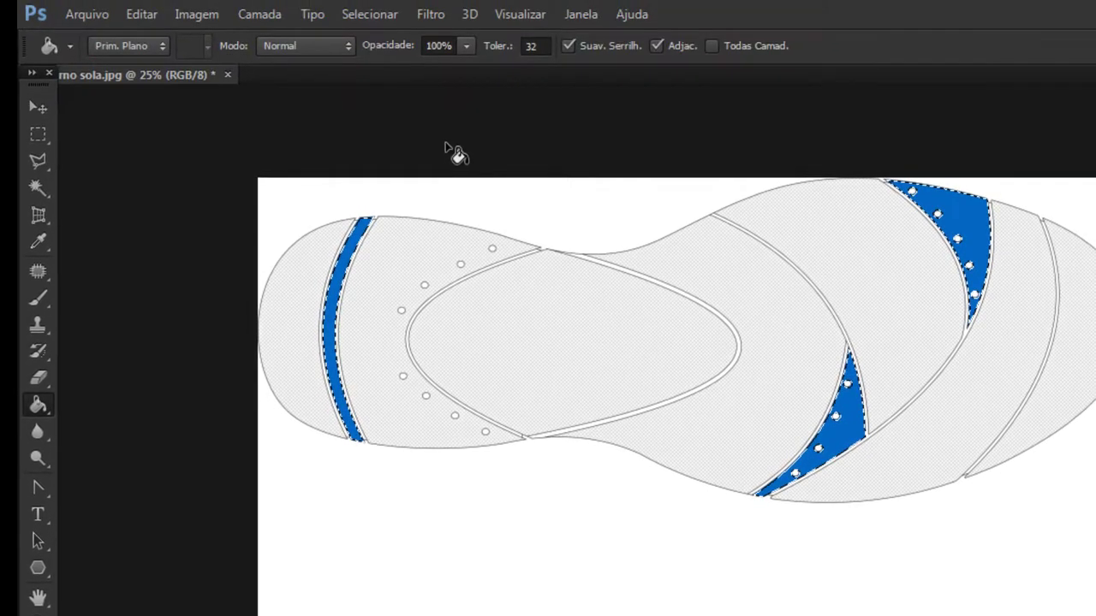
Apply Smart Sharpen (112%, 21.3 px radius, Remove Lens Blur) to the three blue stripes.
click(431, 14)
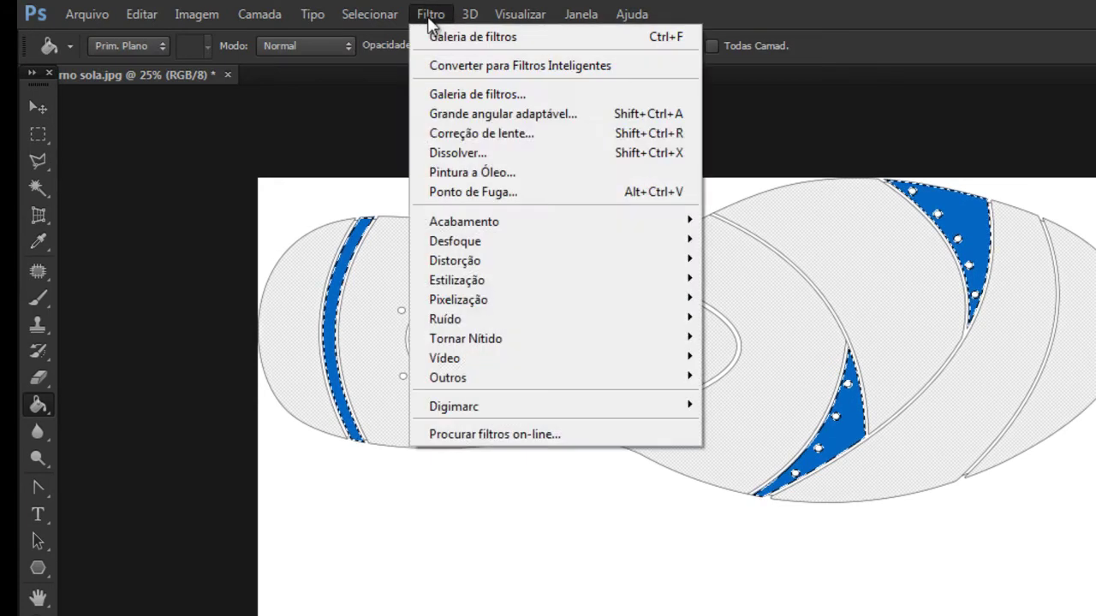
mouse_move(479, 339)
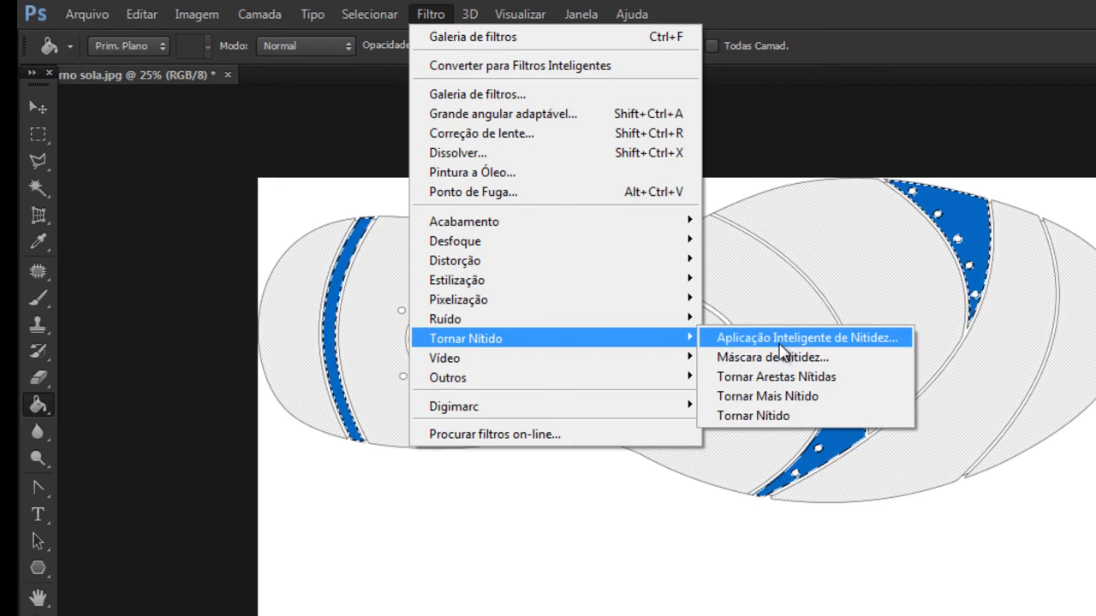
click(788, 340)
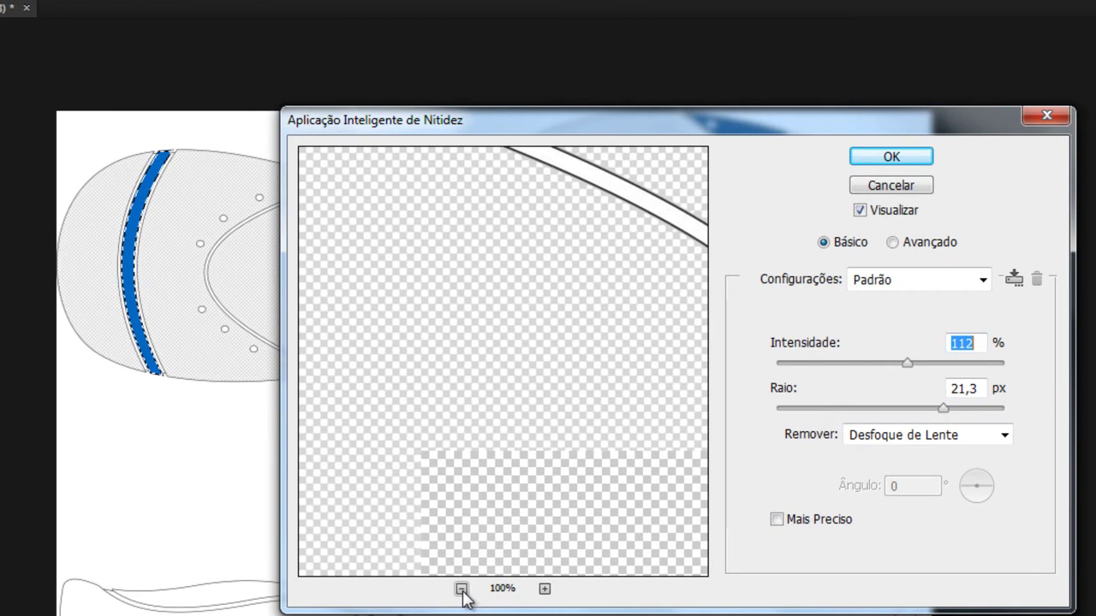
drag(613, 436, 397, 324)
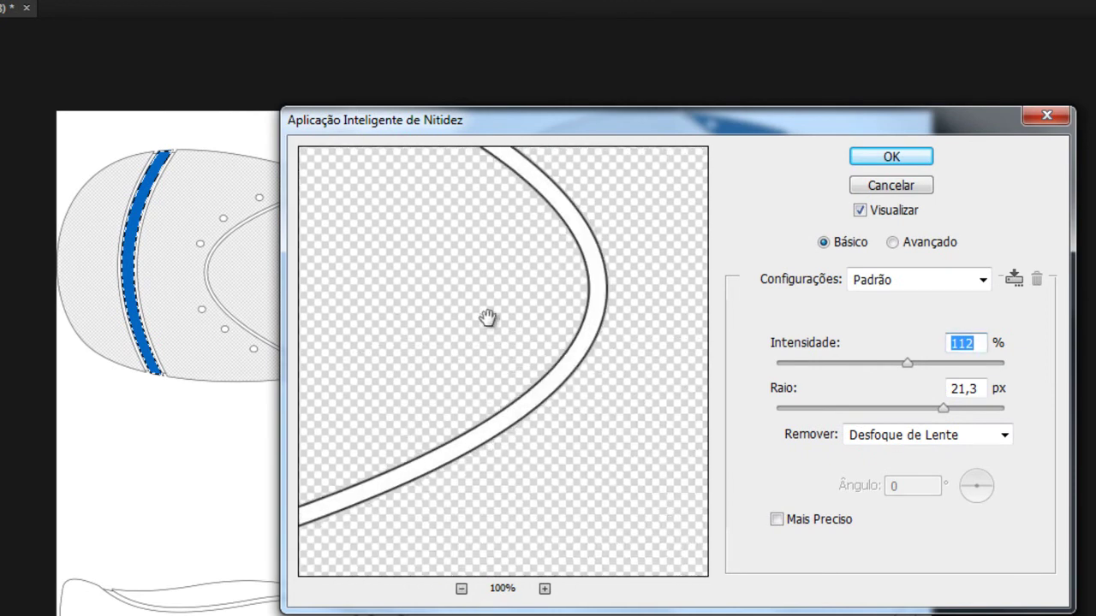
drag(608, 320, 436, 337)
drag(457, 420, 428, 436)
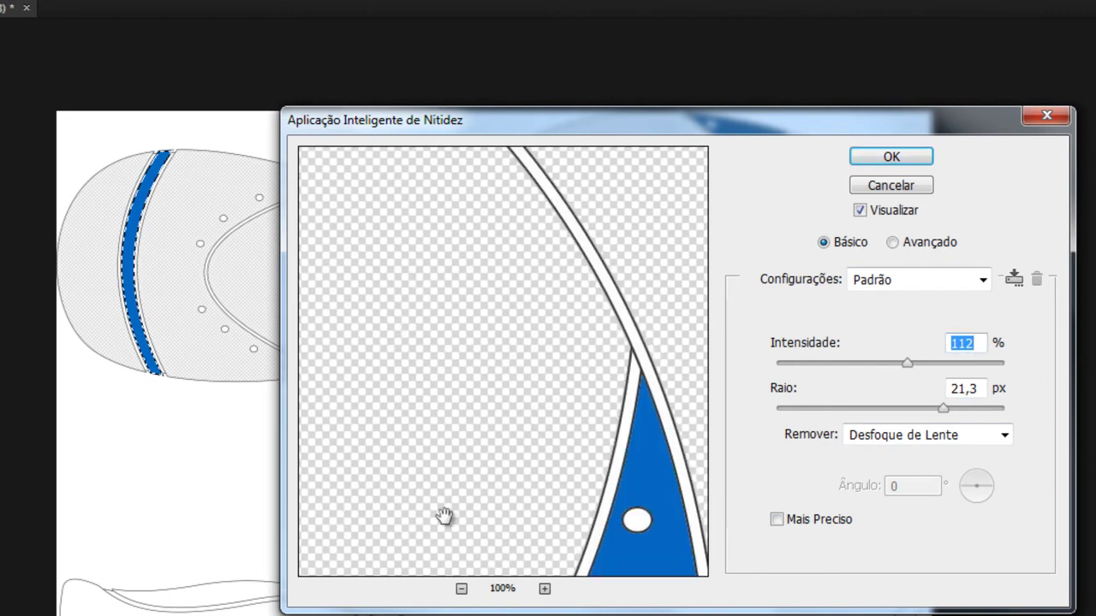
drag(615, 475, 455, 335)
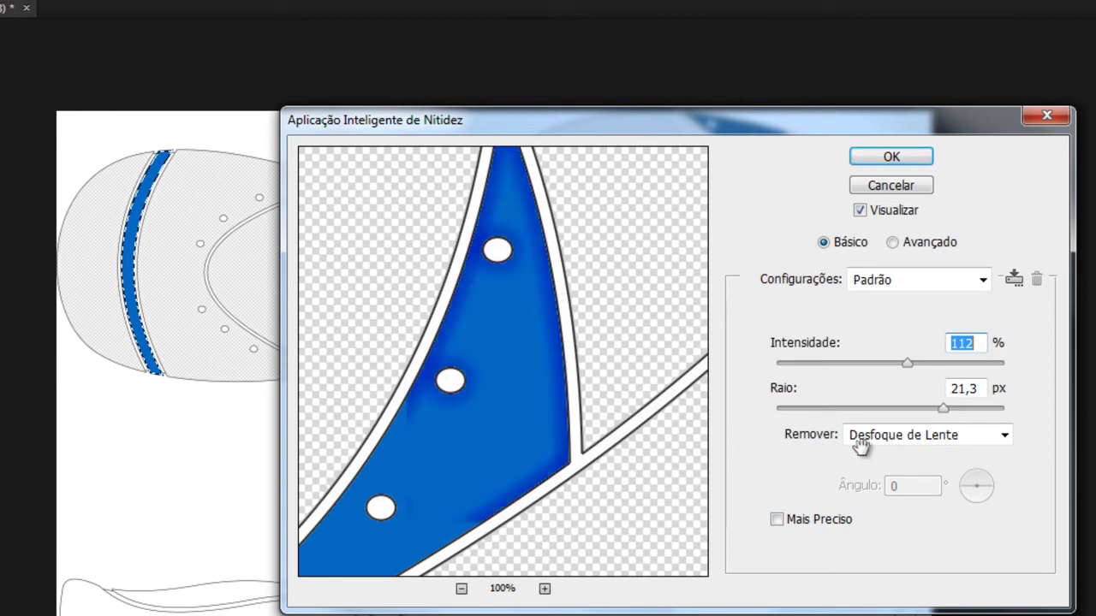
click(889, 159)
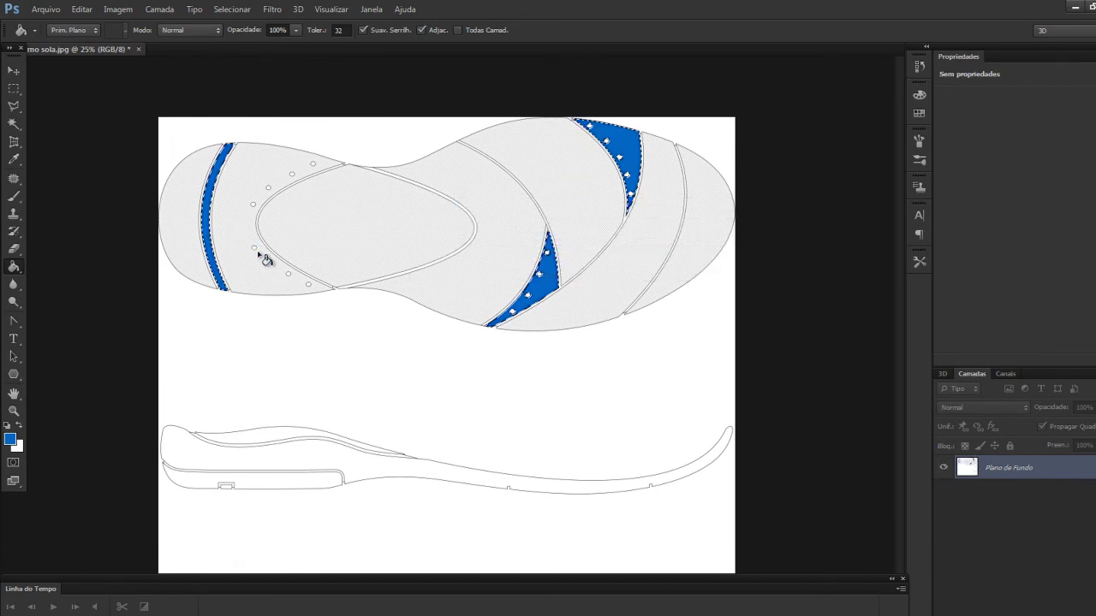
Deselect the blue stripes and fill the stripes on either side of the blue band grey.
click(13, 123)
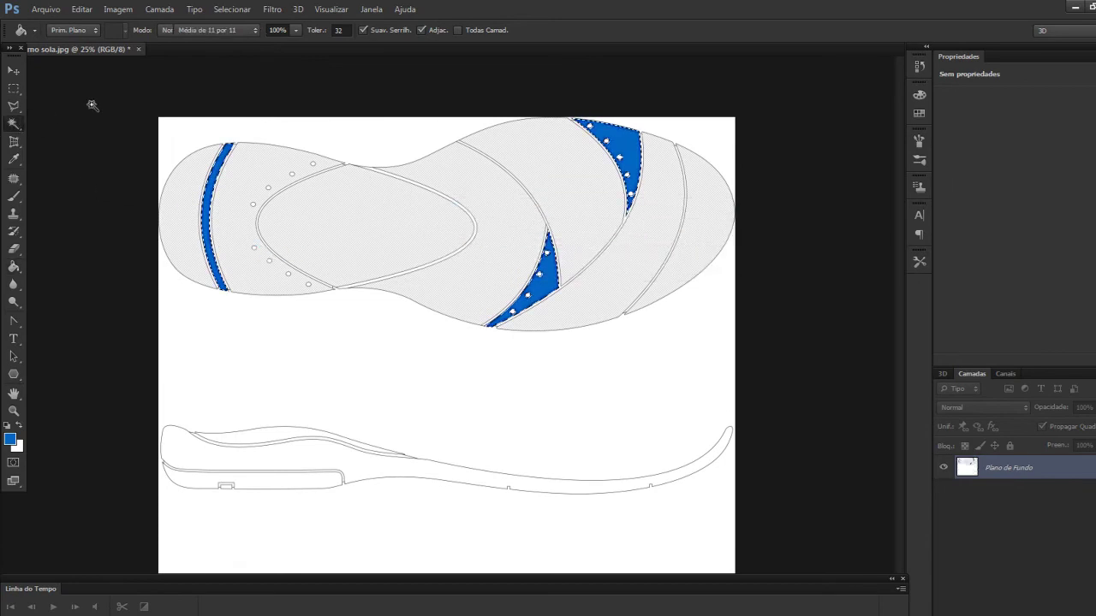
key(ctrl+d)
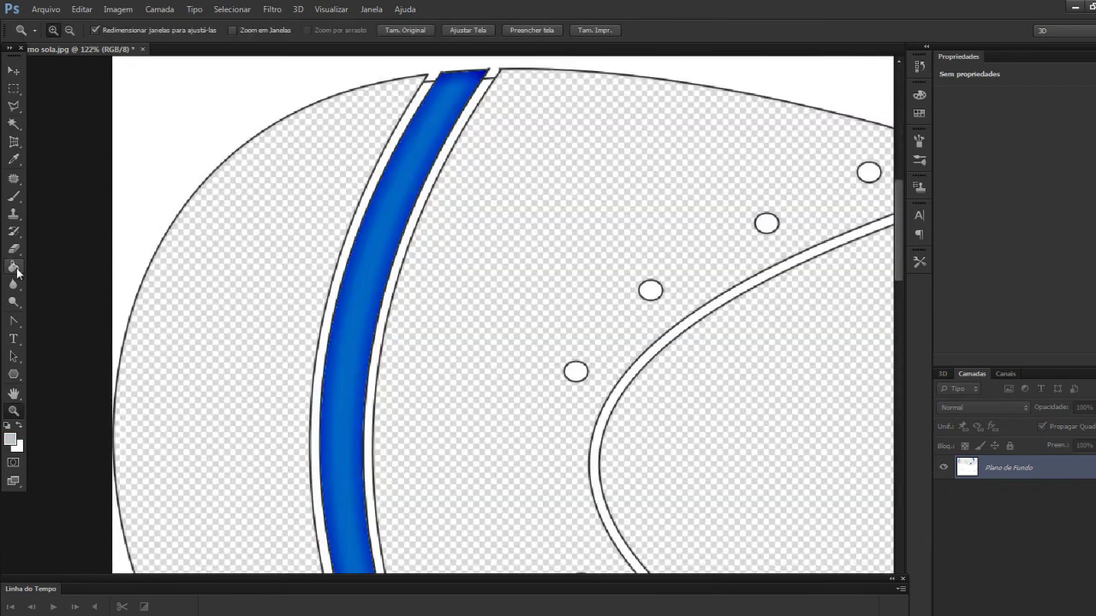
click(15, 268)
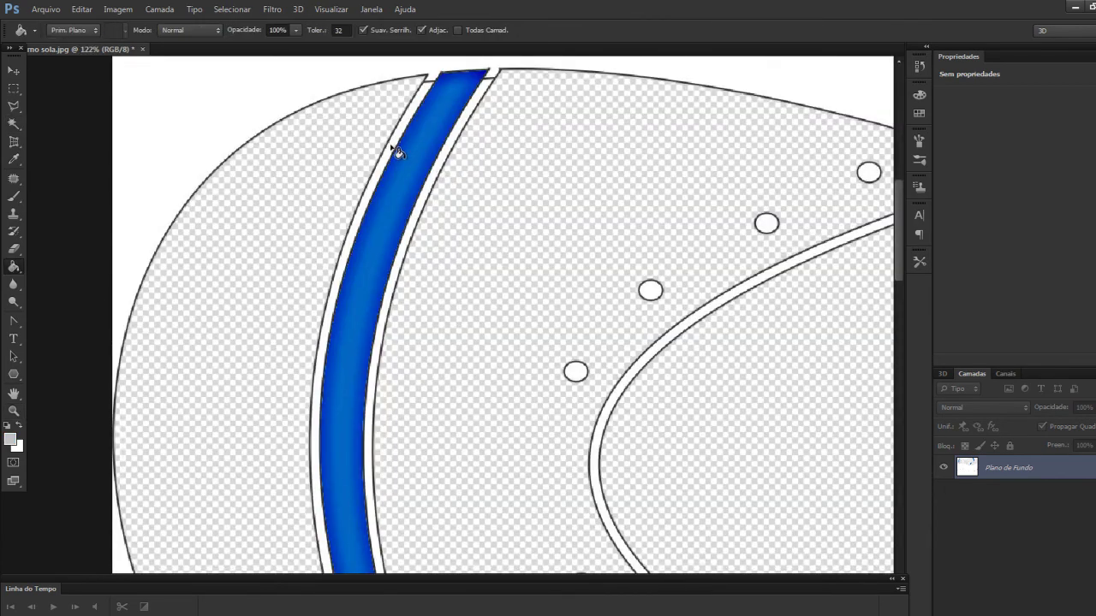
click(393, 150)
click(439, 165)
Fill four small white holes and two curved white stripes on the sole grey.
drag(734, 294, 523, 260)
click(645, 177)
click(541, 225)
click(426, 295)
click(350, 373)
click(410, 377)
scroll(488, 310, right, 3)
scroll(557, 257, down, 3)
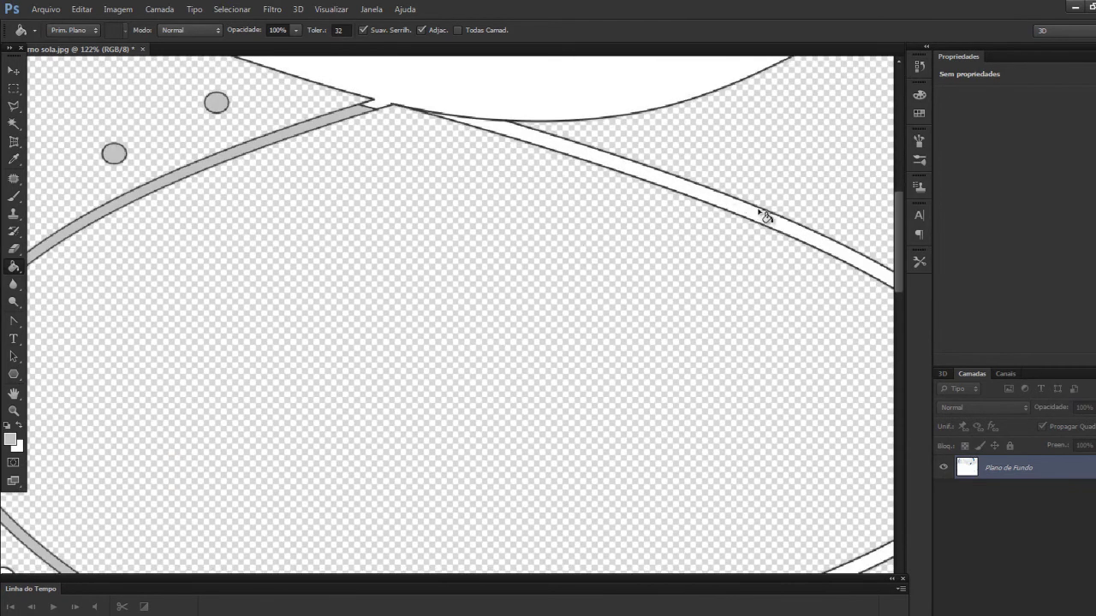
click(820, 257)
Fill the stripes along the blue shape's edges and the right curve grey.
drag(802, 311, 410, 236)
scroll(410, 235, down, 3)
scroll(499, 223, right, 1)
scroll(499, 222, right, 3)
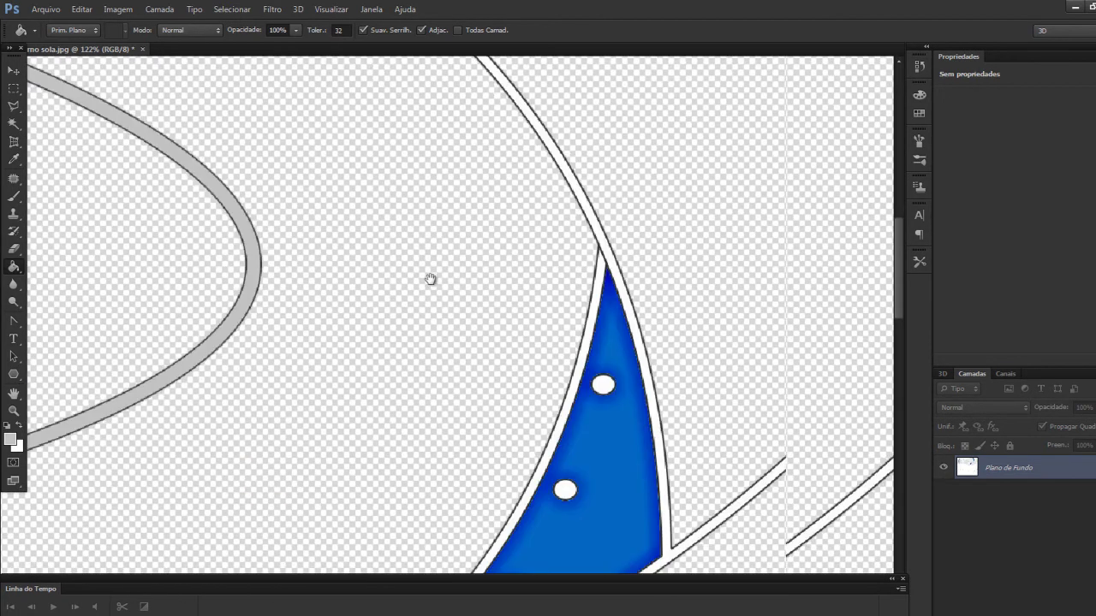
click(608, 263)
click(602, 284)
scroll(628, 356, right, 3)
scroll(663, 205, right, 3)
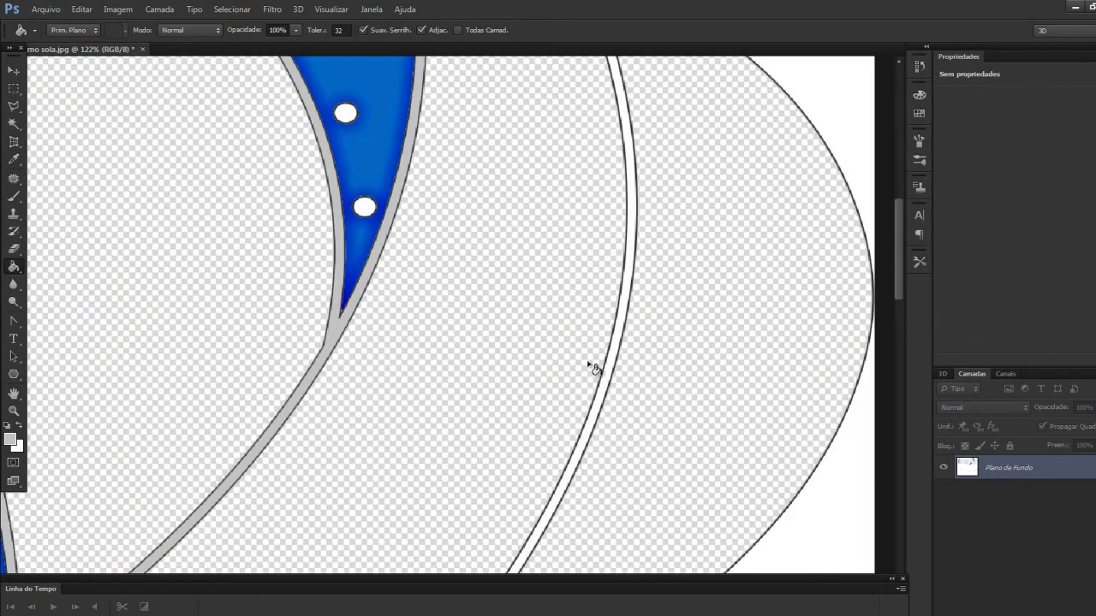
click(620, 330)
Pan around the blue shape, then zoom out to see the whole sole.
drag(551, 213, 604, 487)
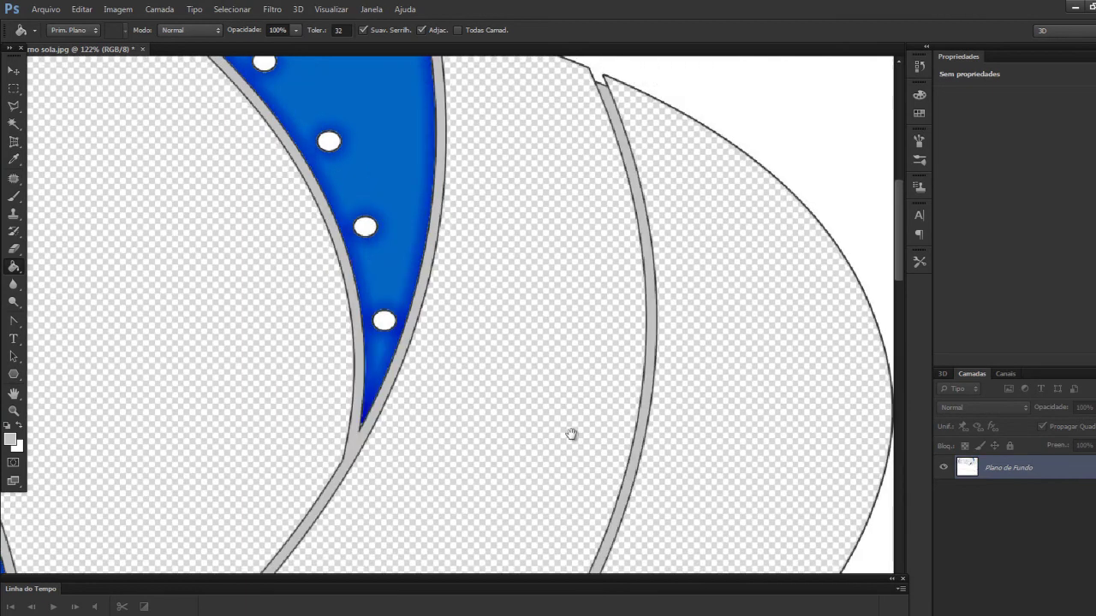
drag(547, 299, 660, 407)
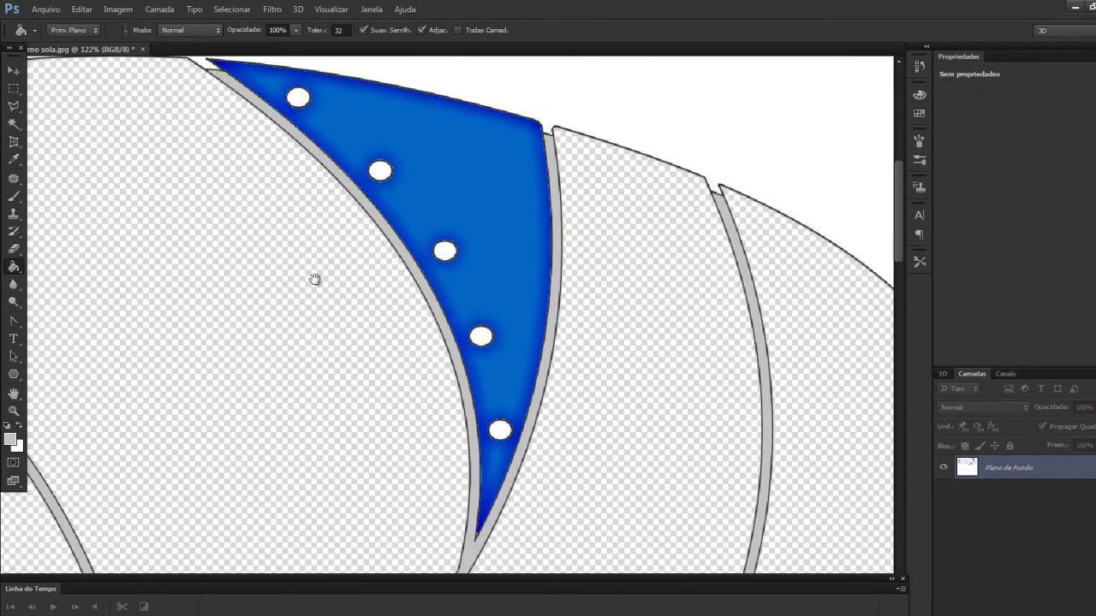
drag(316, 279, 409, 305)
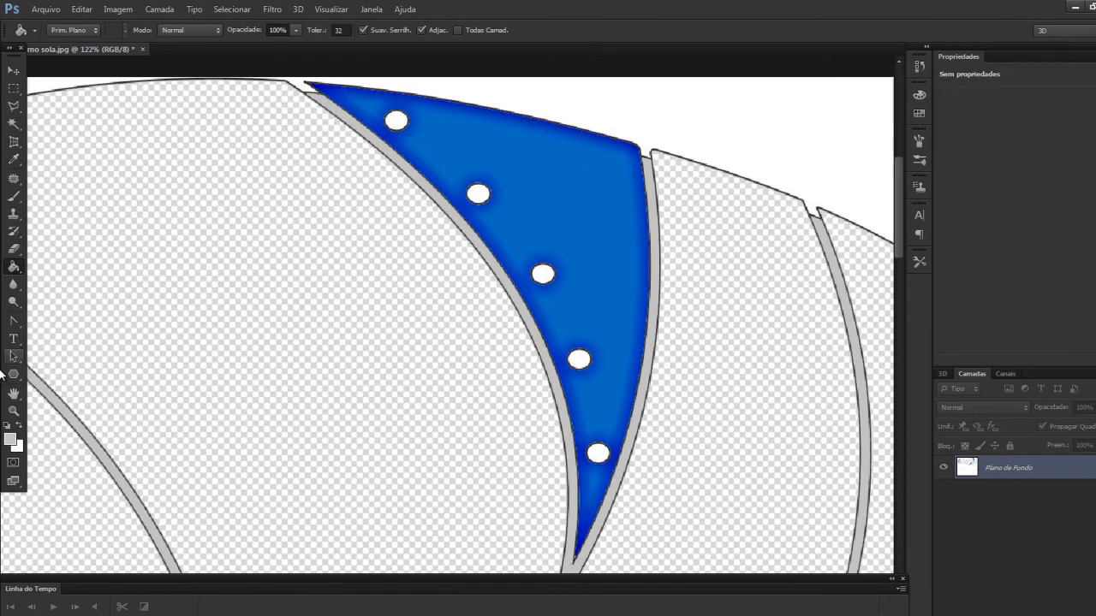
click(14, 411)
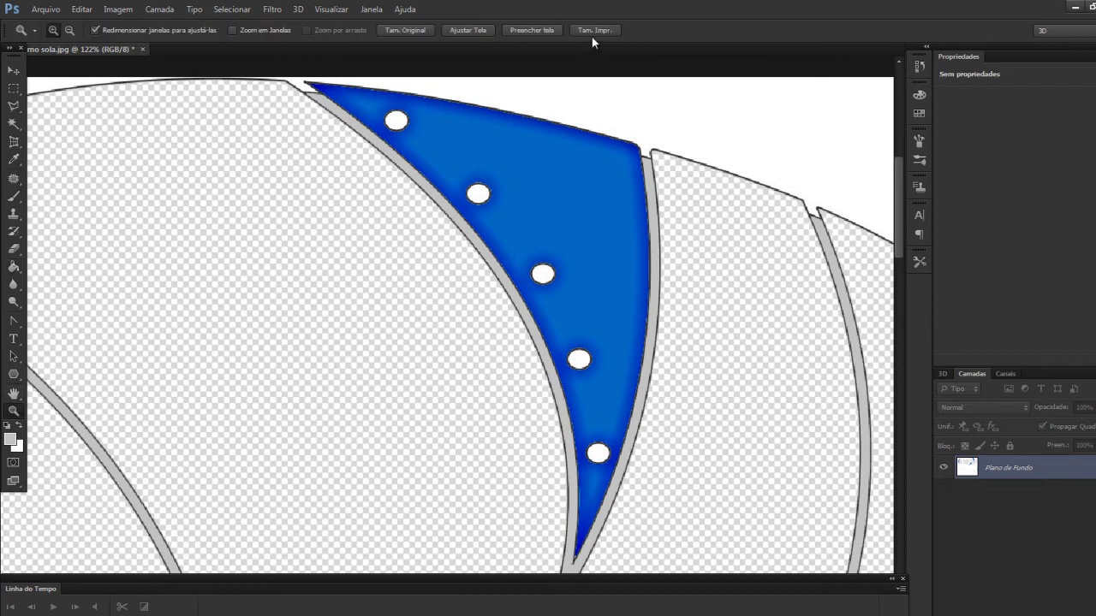
click(594, 31)
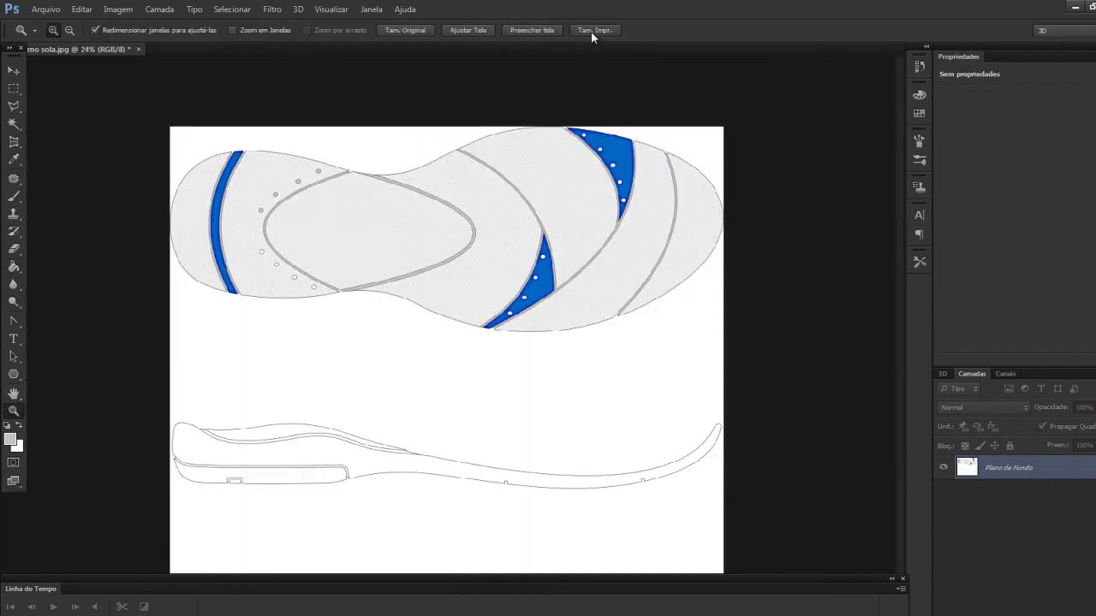
Zoom onto the heel's remaining holes and fill all four of them grey.
alt+click(539, 282)
alt+click(540, 287)
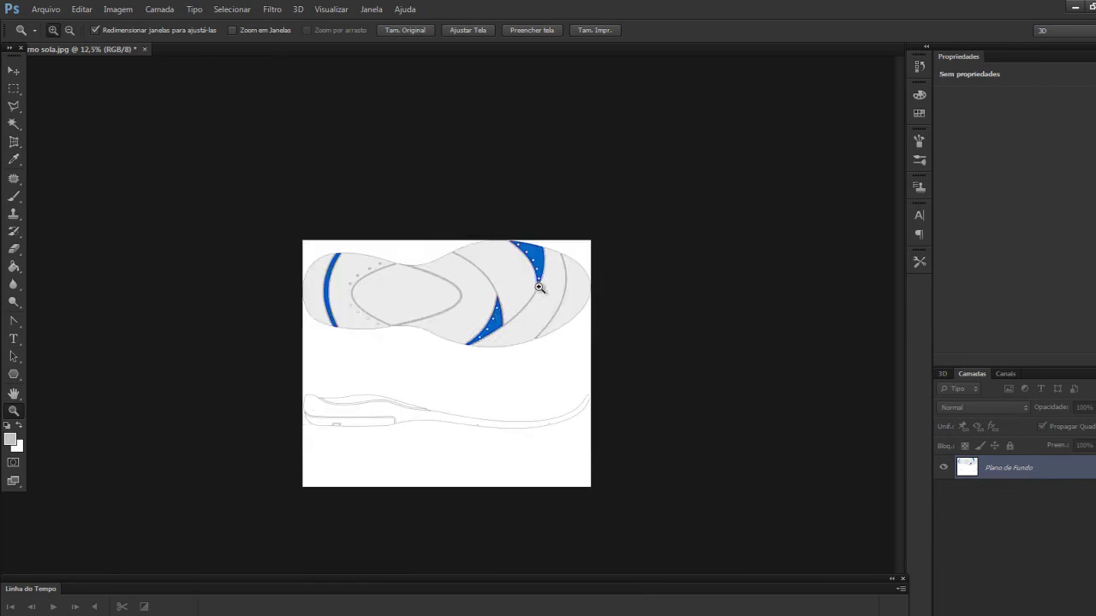
click(514, 352)
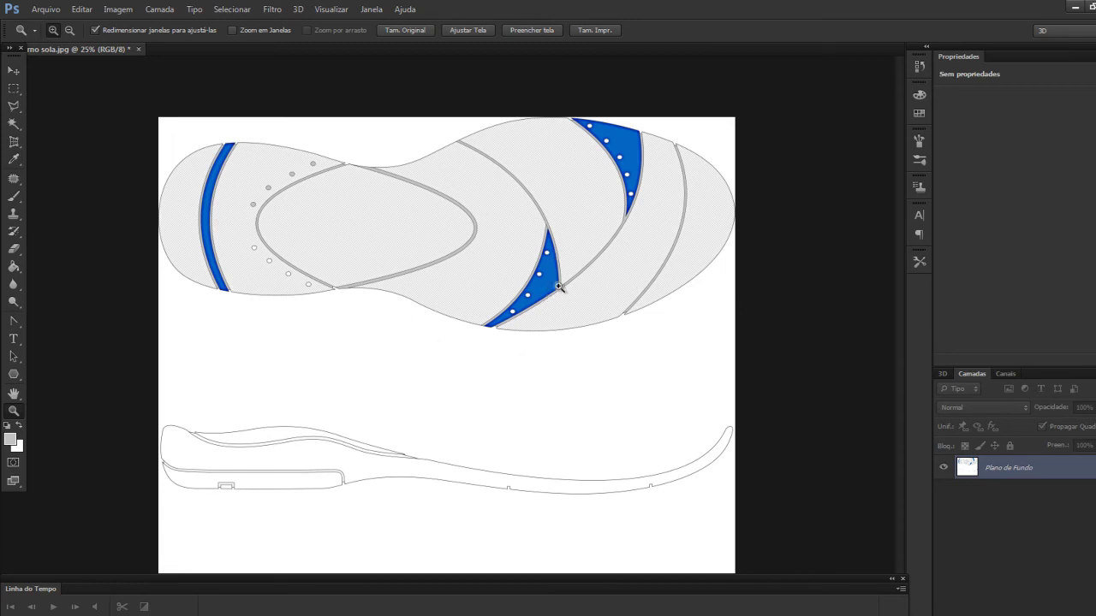
drag(242, 235, 355, 313)
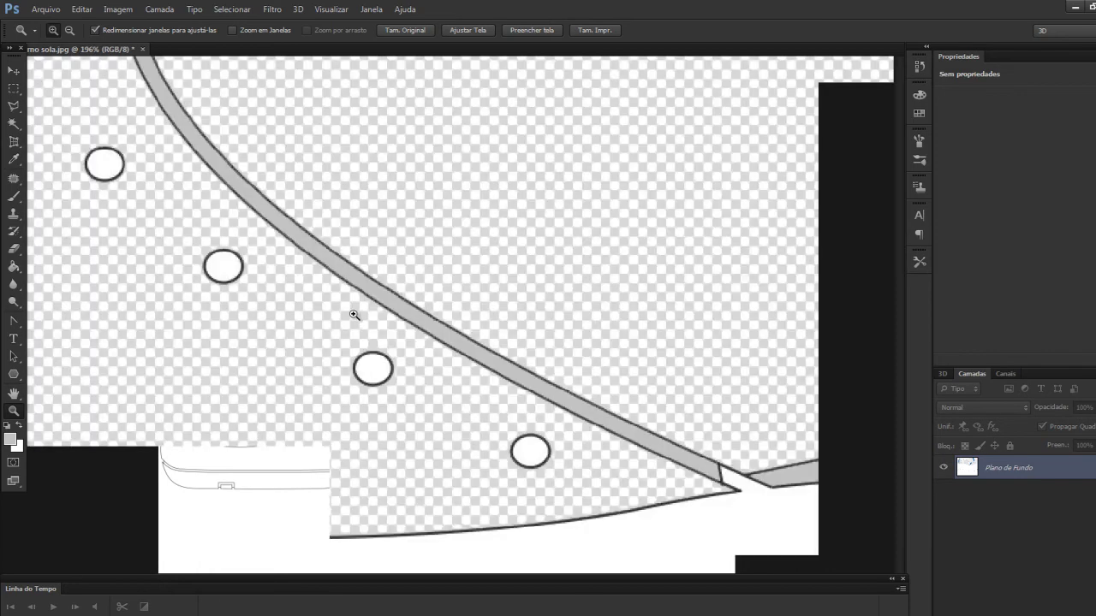
click(14, 266)
click(104, 164)
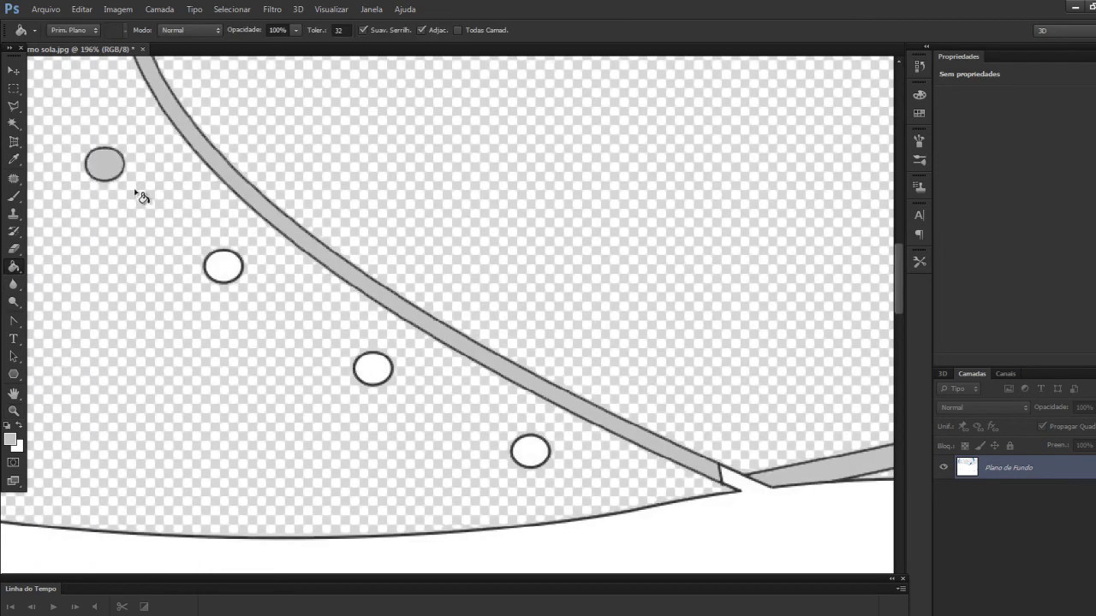
click(223, 266)
click(370, 359)
click(534, 450)
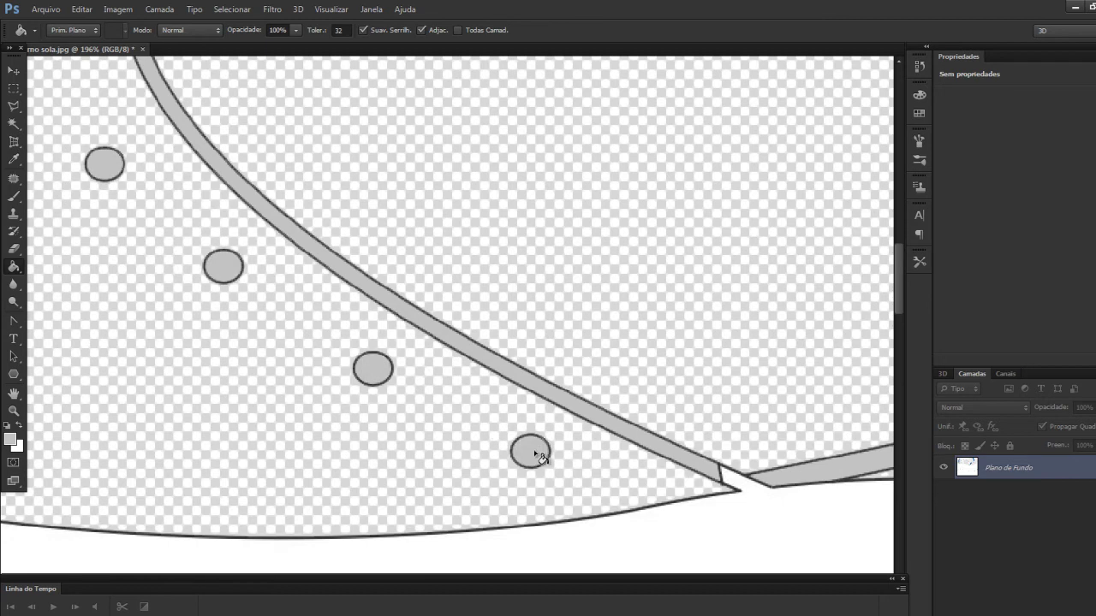
Zoom out to 25%, then zoom in on the lower blue insert.
click(23, 412)
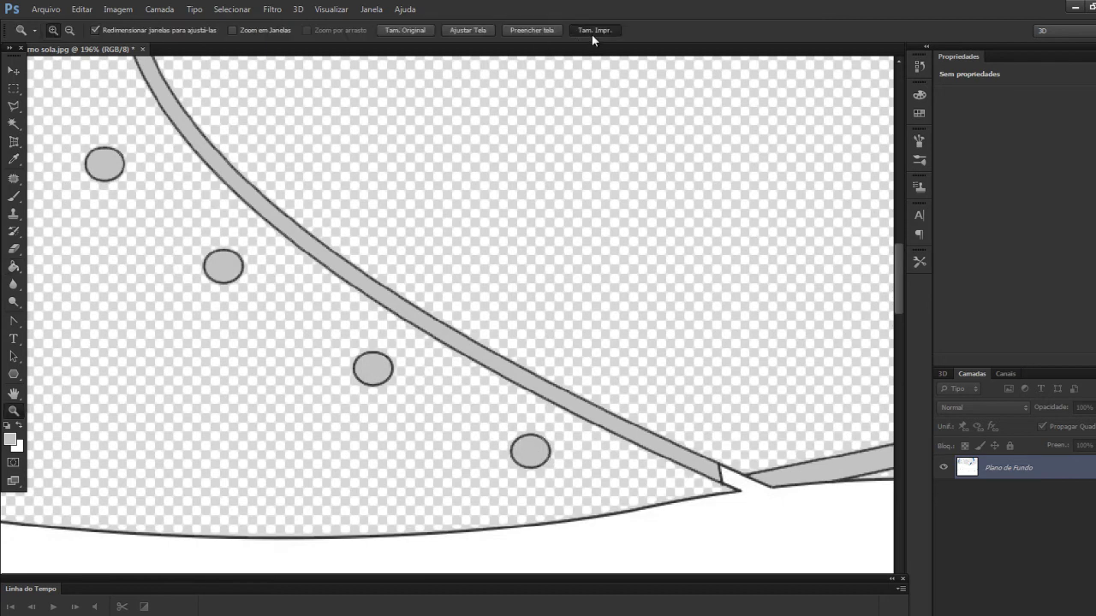
click(592, 32)
click(442, 262)
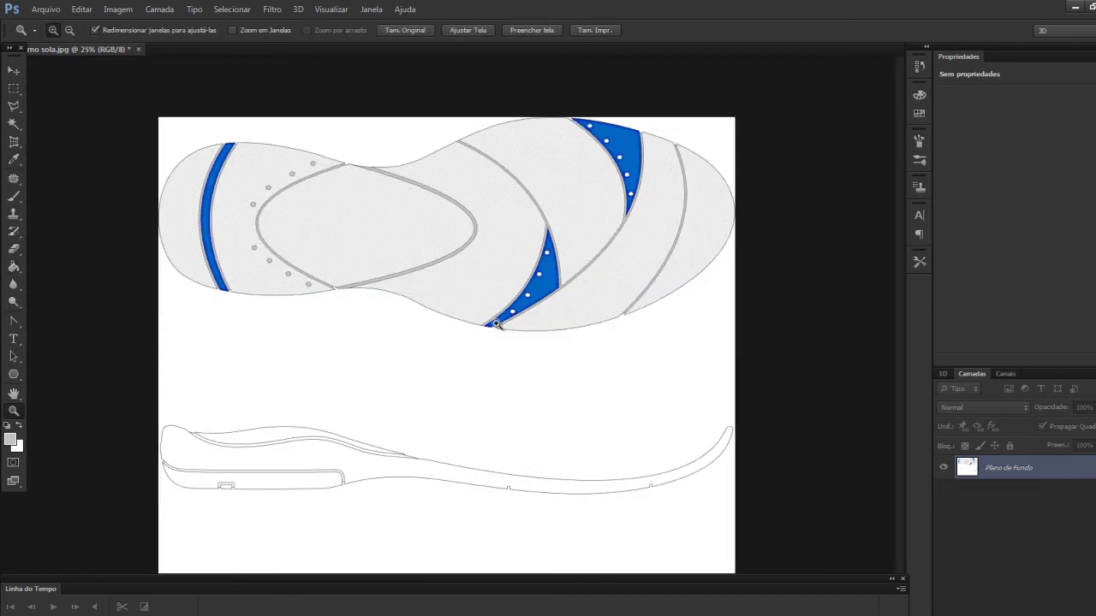
drag(616, 222, 465, 325)
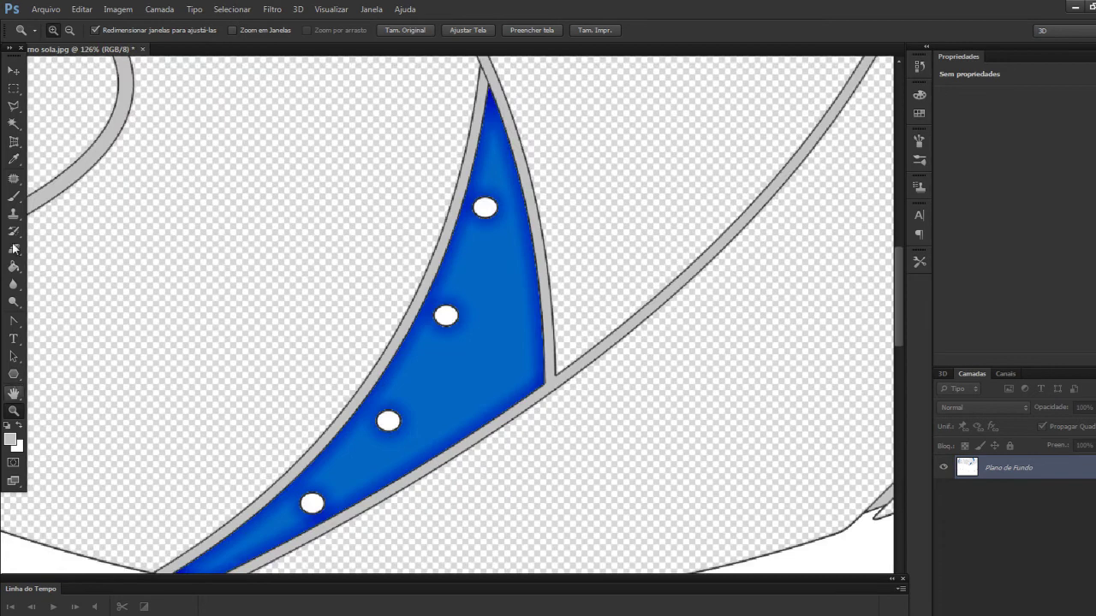
Set the foreground colour to dark navy blue 022185.
click(13, 161)
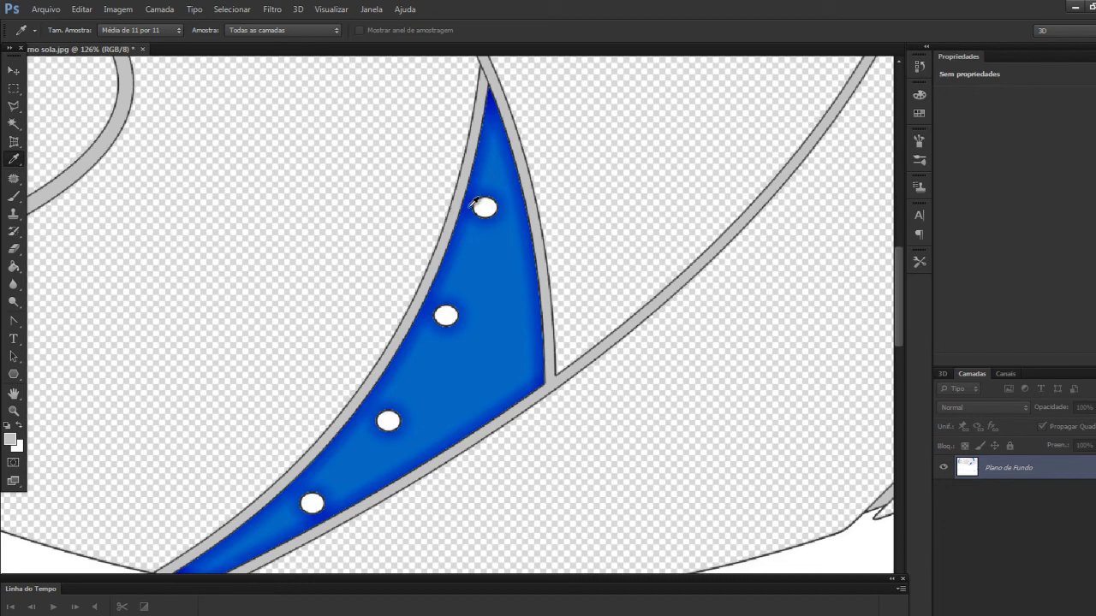
click(11, 439)
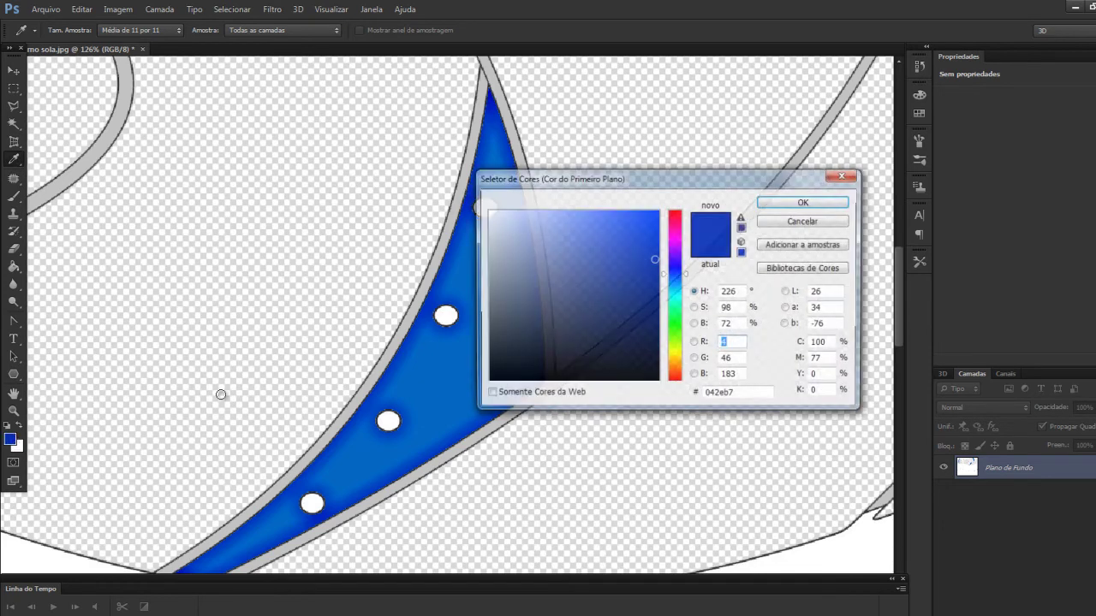
drag(655, 287, 657, 292)
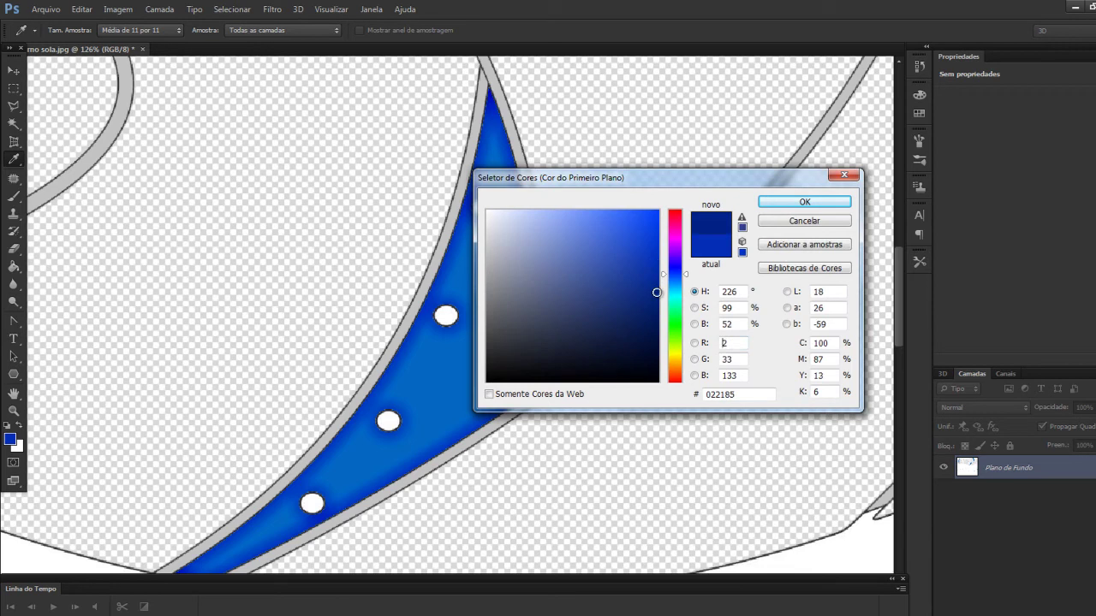
click(783, 202)
Fill the lower insert's white dots dark blue, undoing an accidental fill of the upper insert.
click(13, 266)
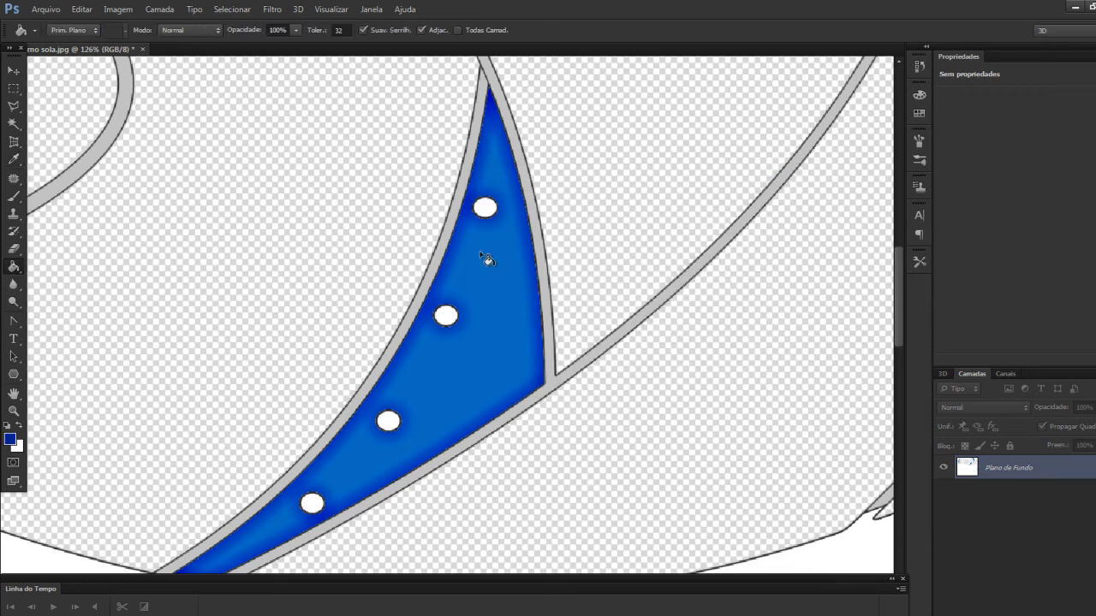
click(484, 209)
click(446, 318)
click(389, 421)
mouse_move(313, 504)
mouse_down()
mouse_move(428, 531)
mouse_move(422, 420)
mouse_up()
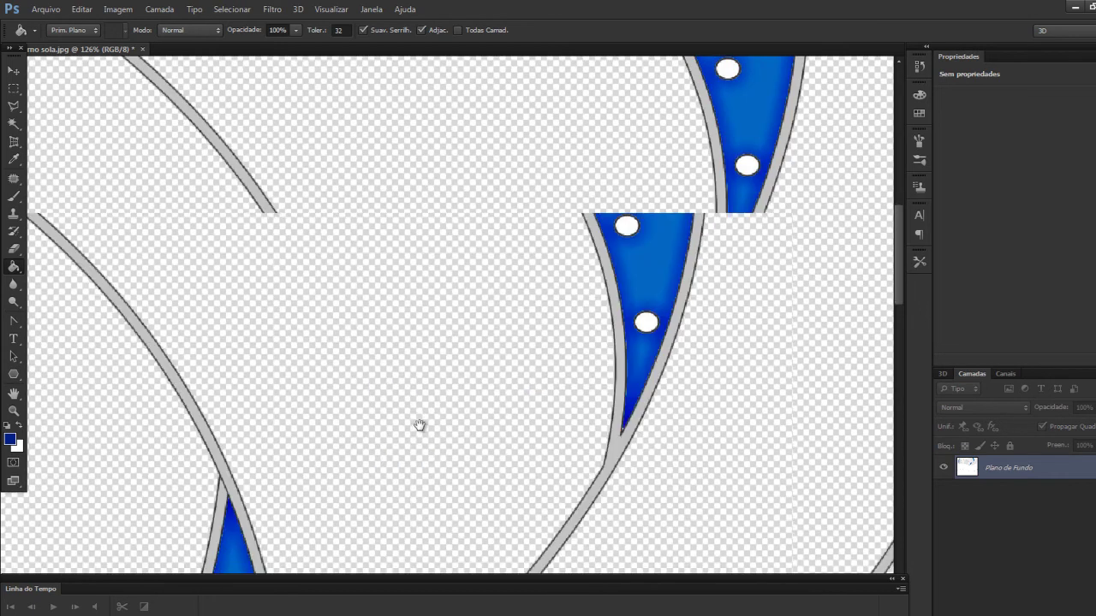
click(647, 322)
click(628, 226)
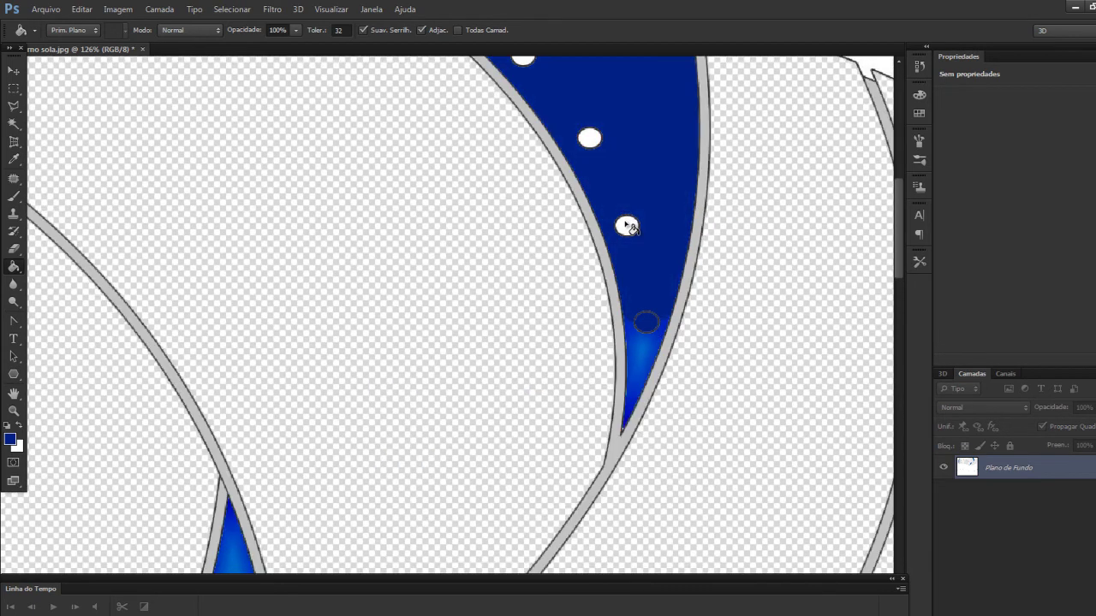
key(ctrl+z)
Fill the remaining white dots along the upper blue stripe dark blue.
click(627, 227)
click(589, 139)
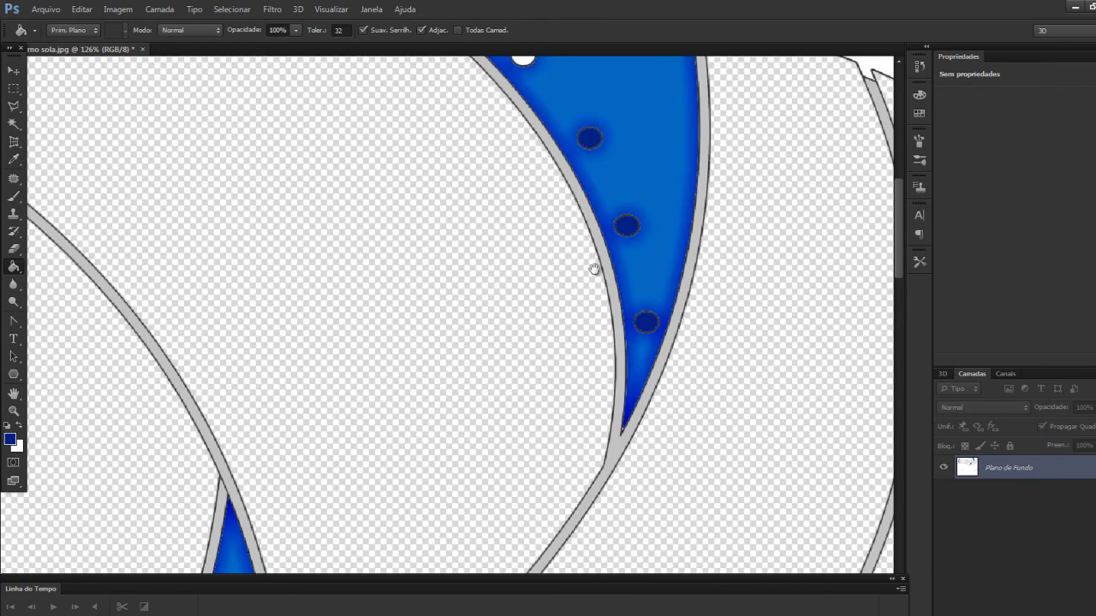
drag(557, 140, 602, 310)
click(588, 220)
click(503, 147)
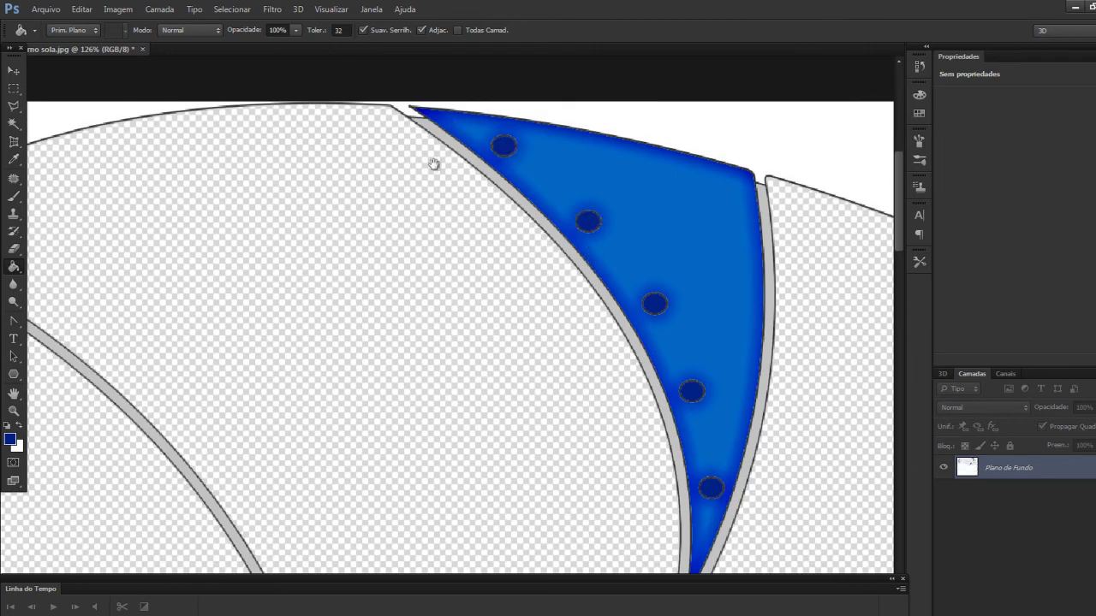
drag(472, 166, 705, 448)
click(13, 411)
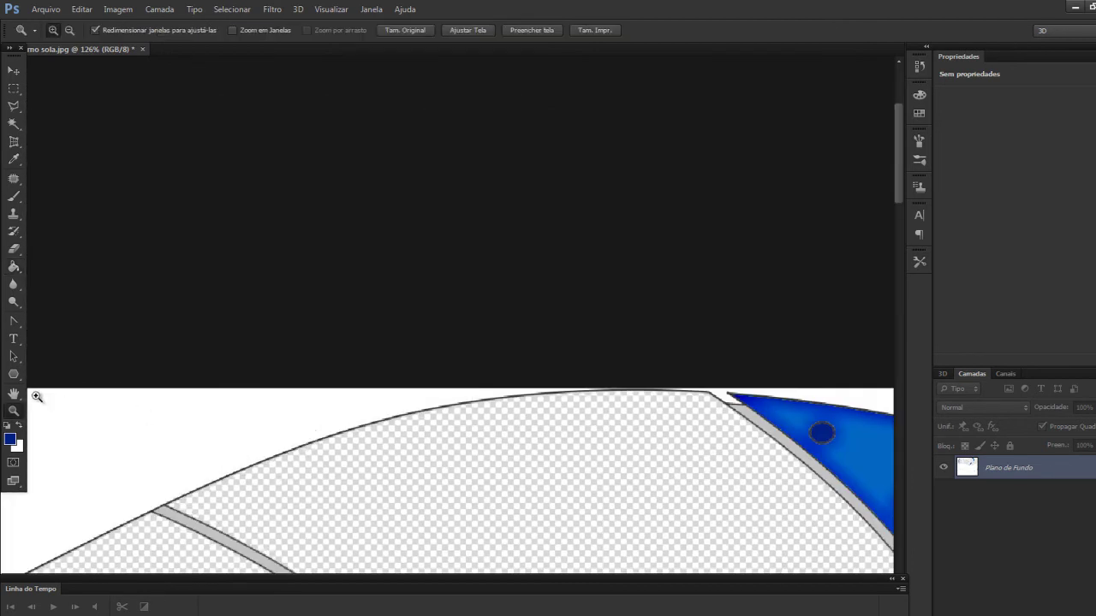
Magic Wand the side-view sole body and set its Hue/Saturation lightness to -17.
click(598, 31)
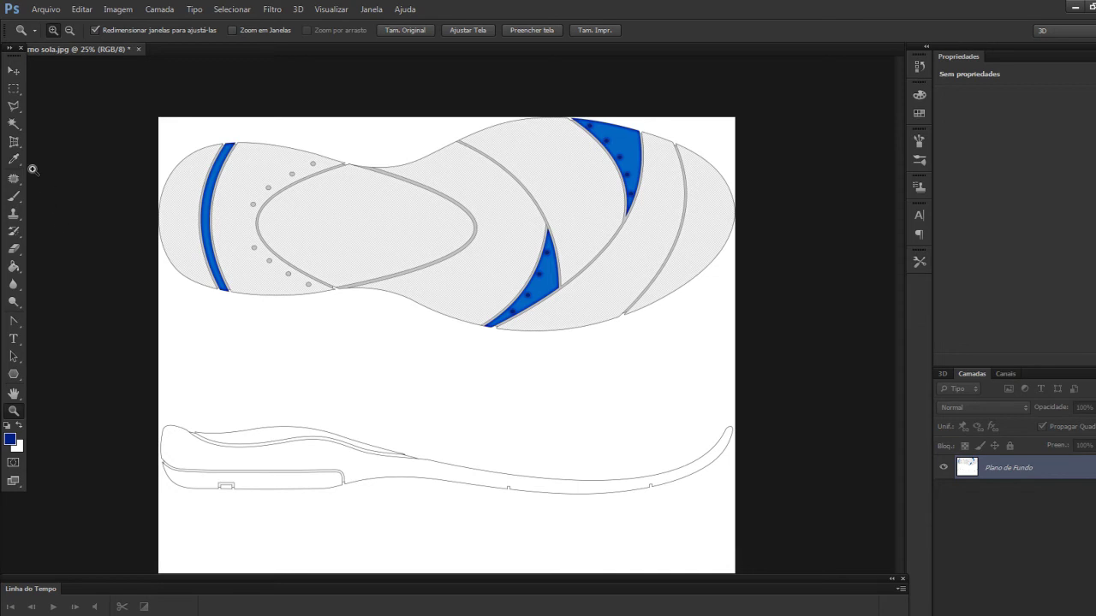
click(13, 123)
click(379, 469)
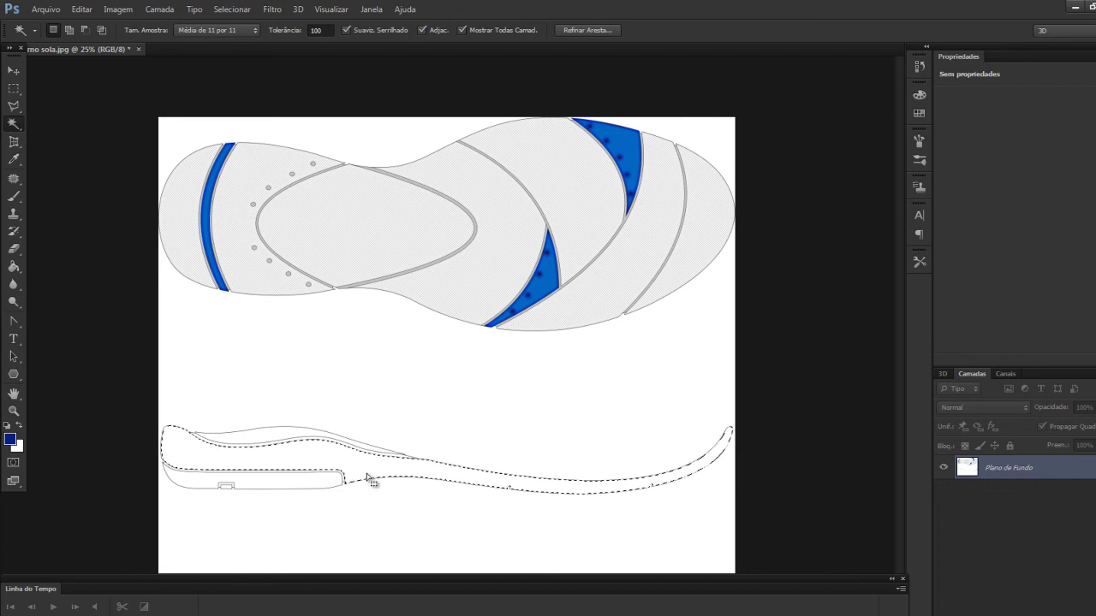
key(ctrl+u)
drag(870, 362, 856, 364)
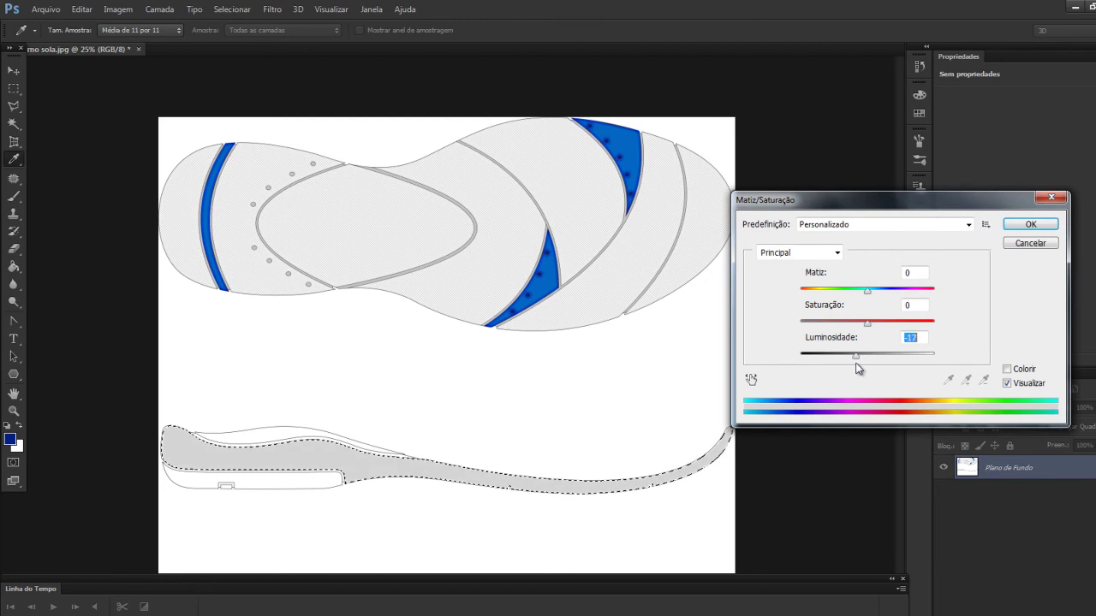
click(1031, 225)
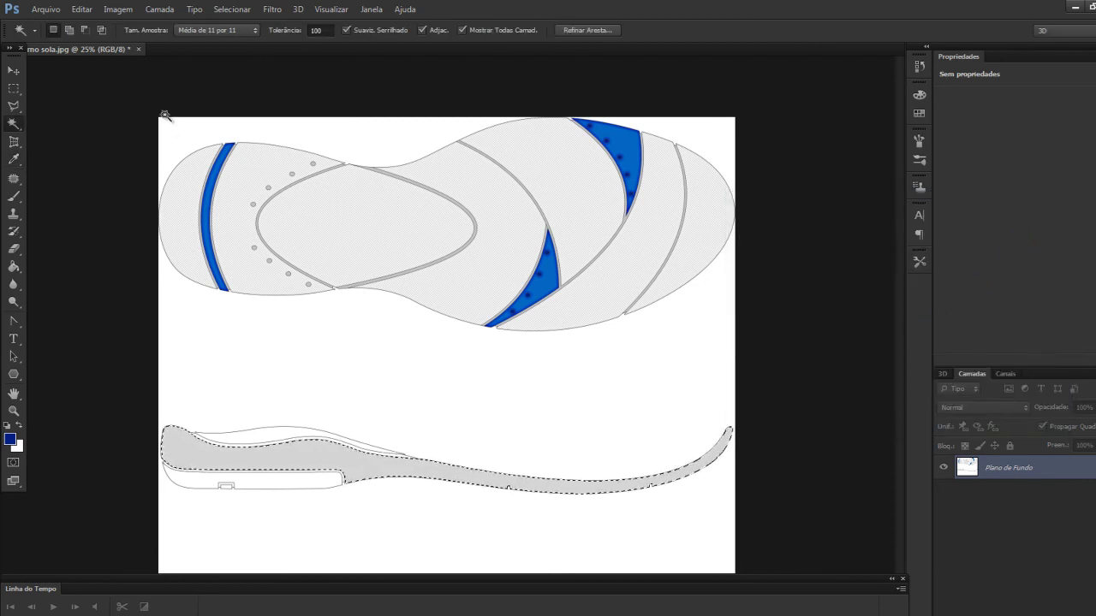
Apply Smart Sharpen to the grey side sole with 254% amount and 18.6 px radius.
click(272, 9)
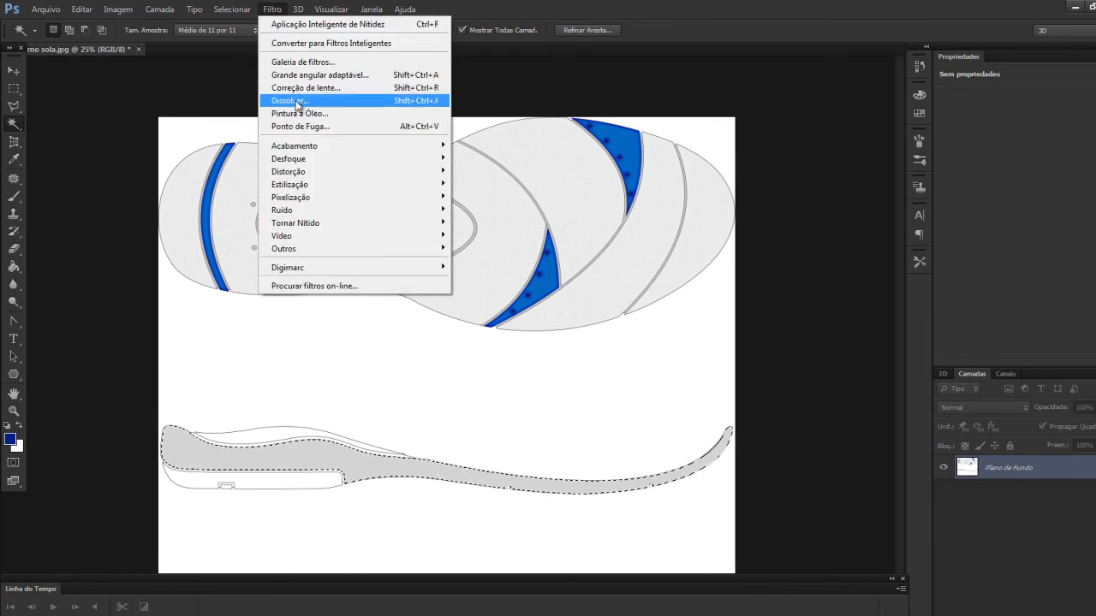
click(500, 221)
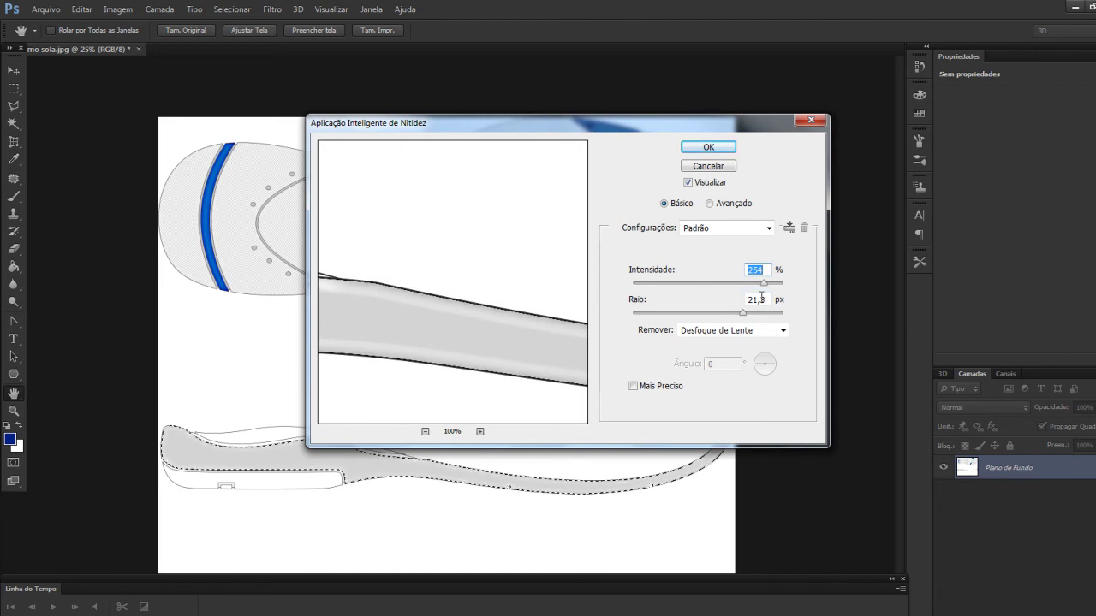
click(711, 313)
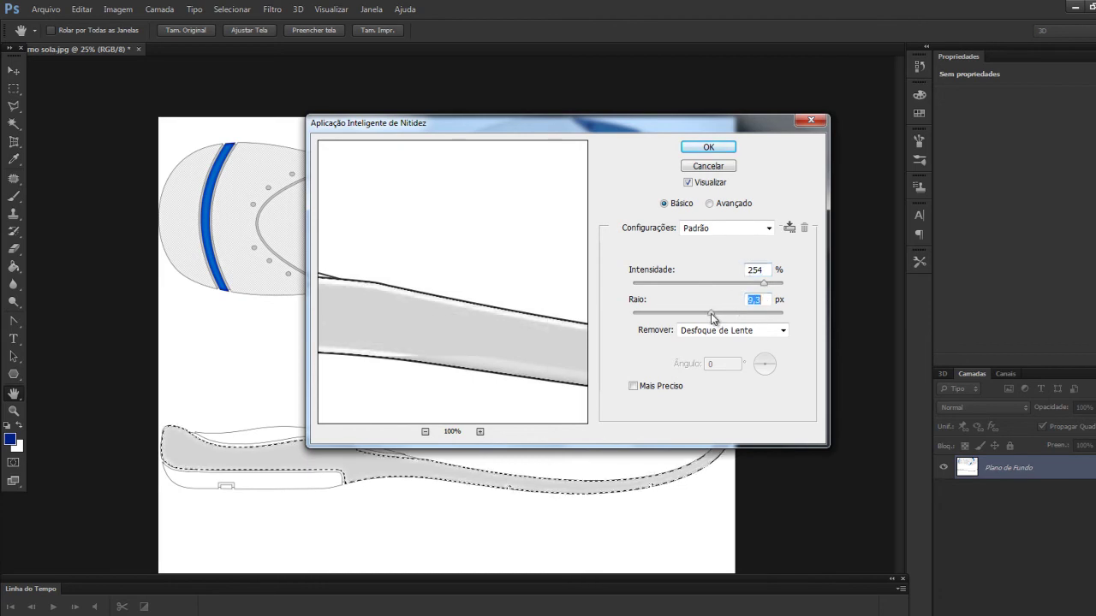
drag(712, 313, 741, 313)
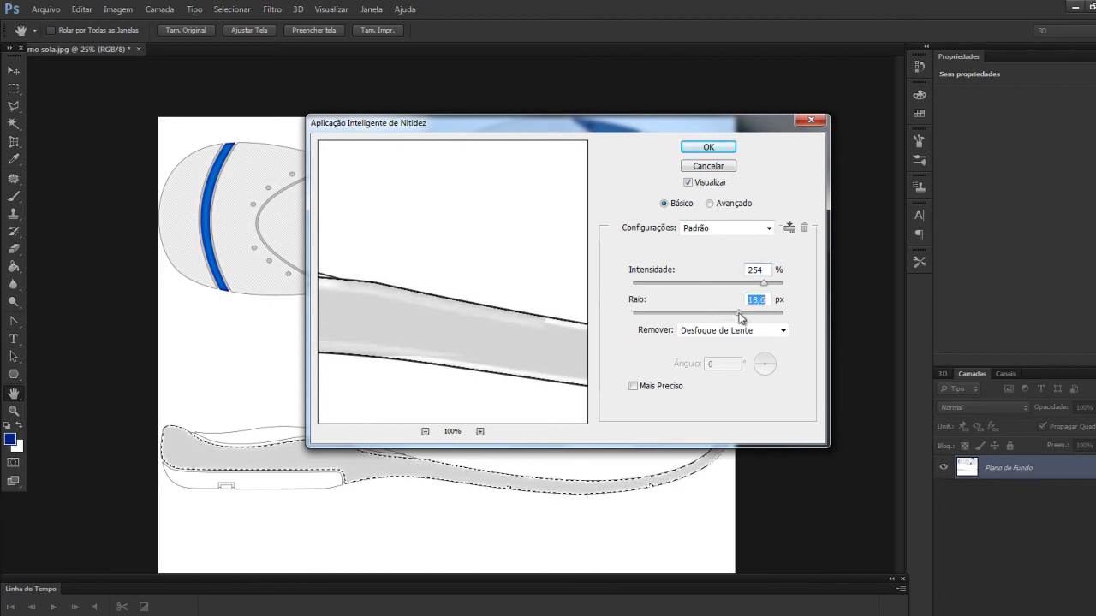
click(707, 147)
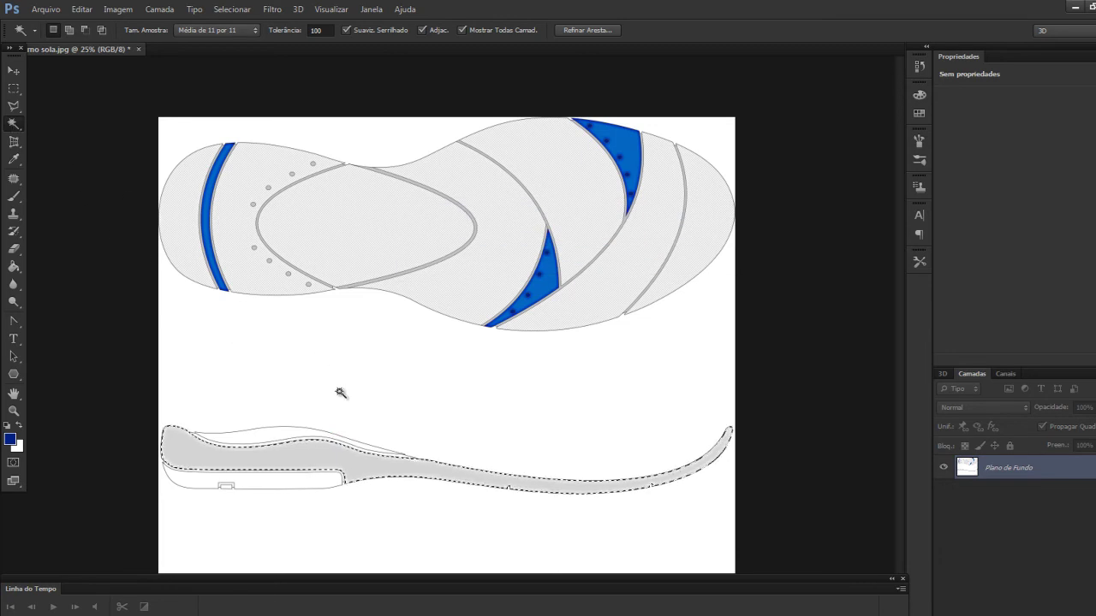
Darken the side sole's lower tread strip to lightness -11 and re-apply Smart Sharpen.
click(310, 484)
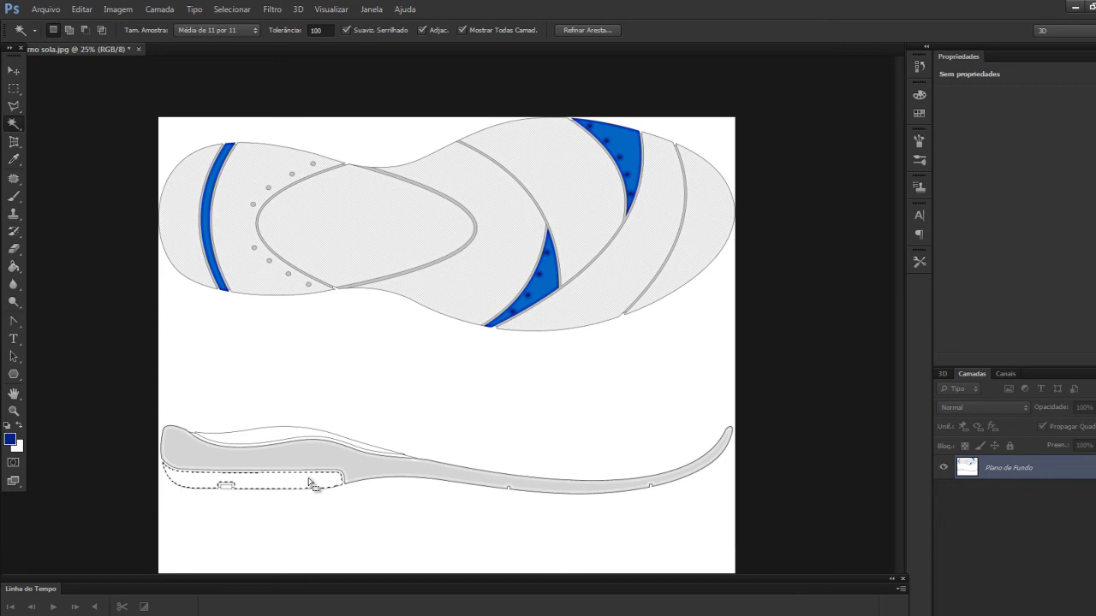
key(ctrl+u)
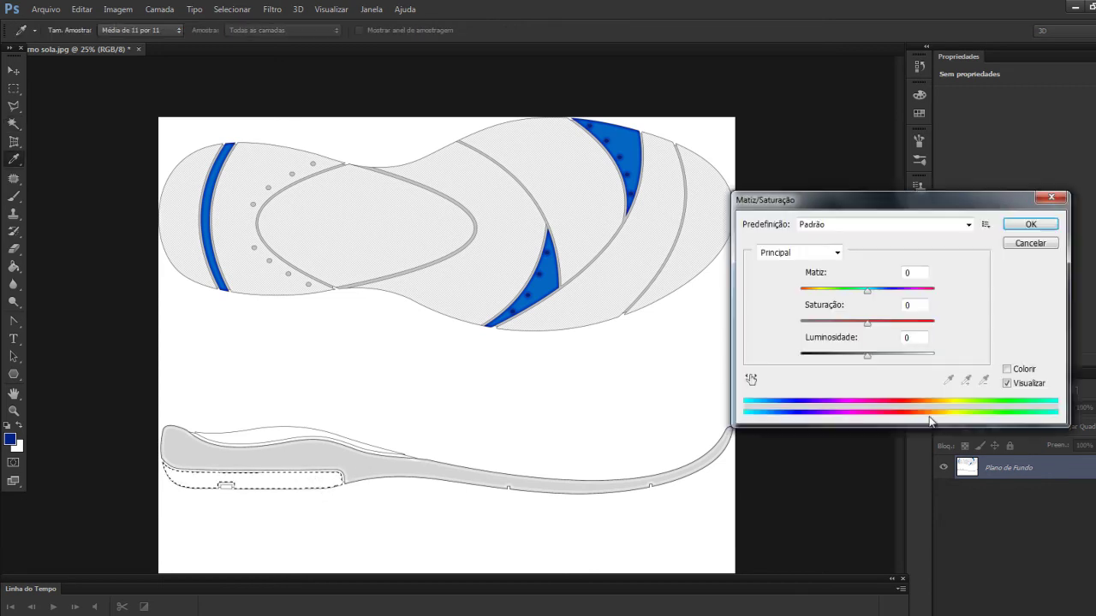
drag(870, 358, 860, 358)
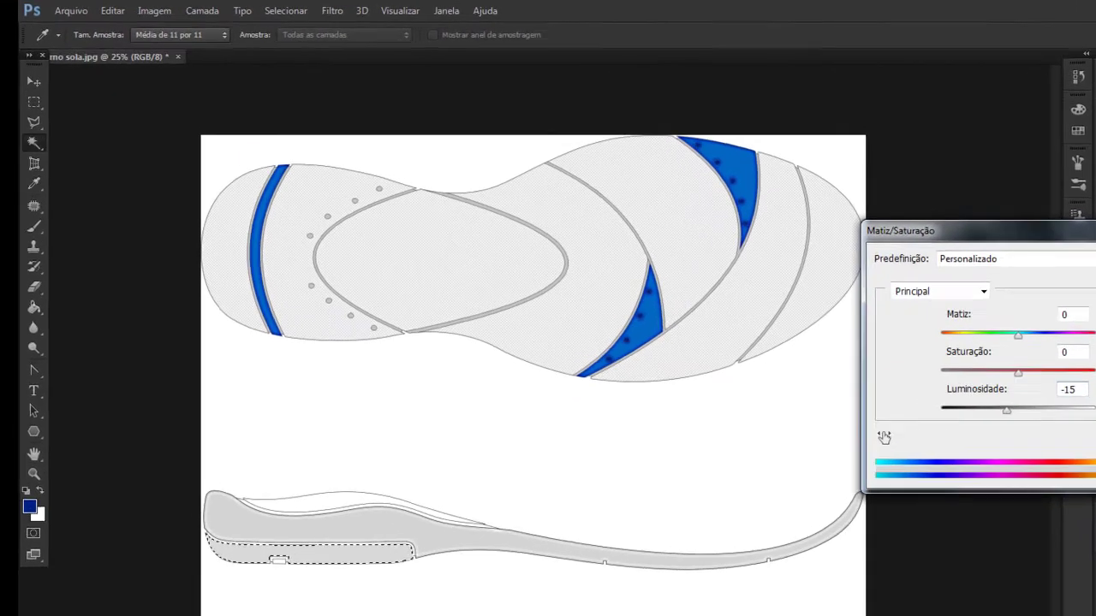
click(1031, 223)
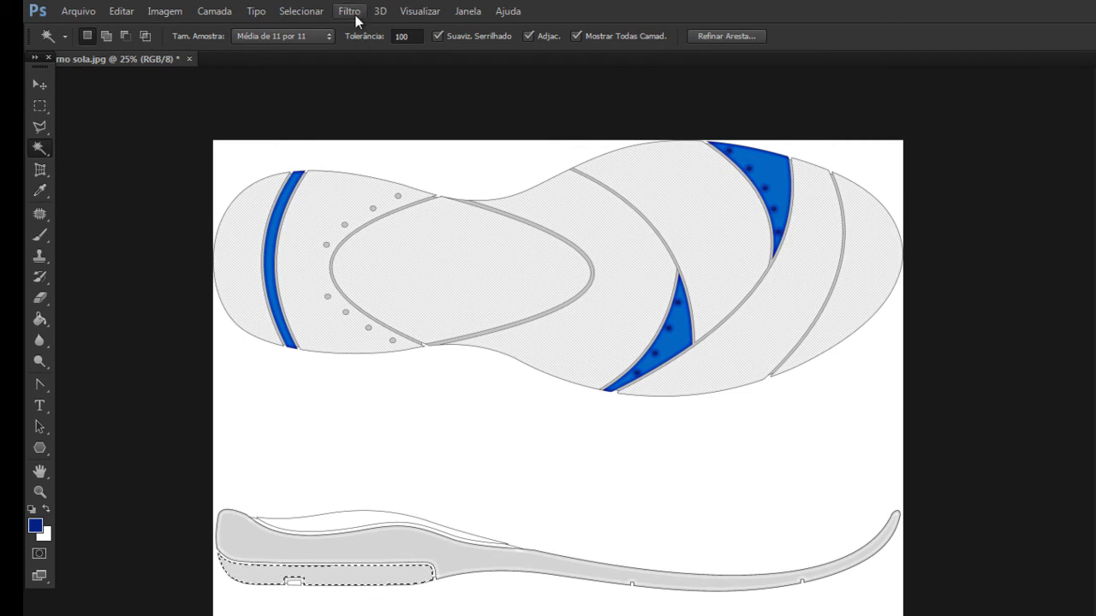
right_click(382, 576)
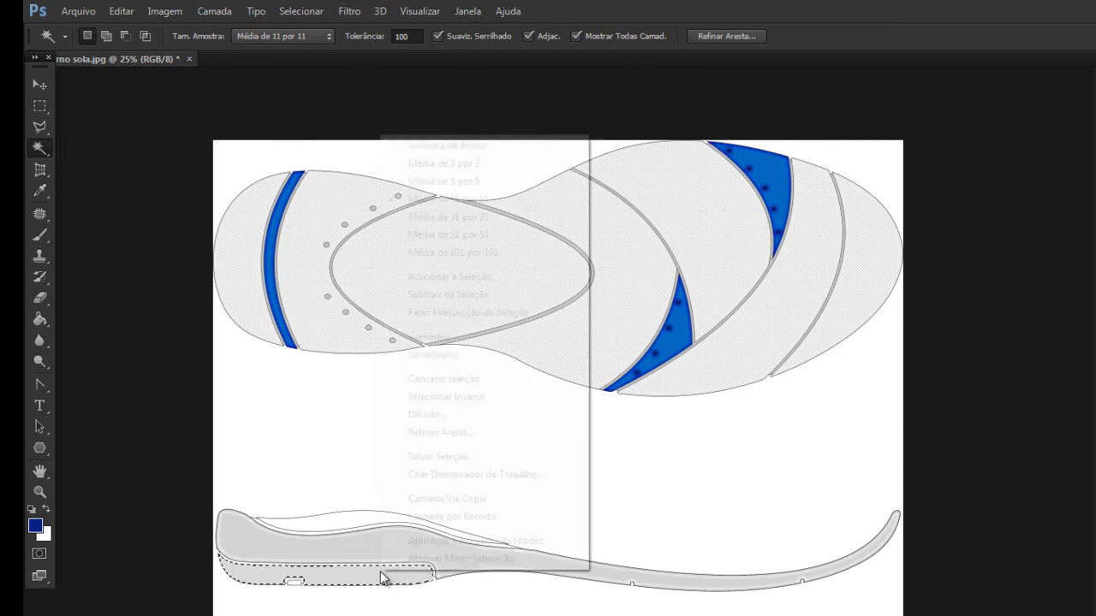
click(470, 541)
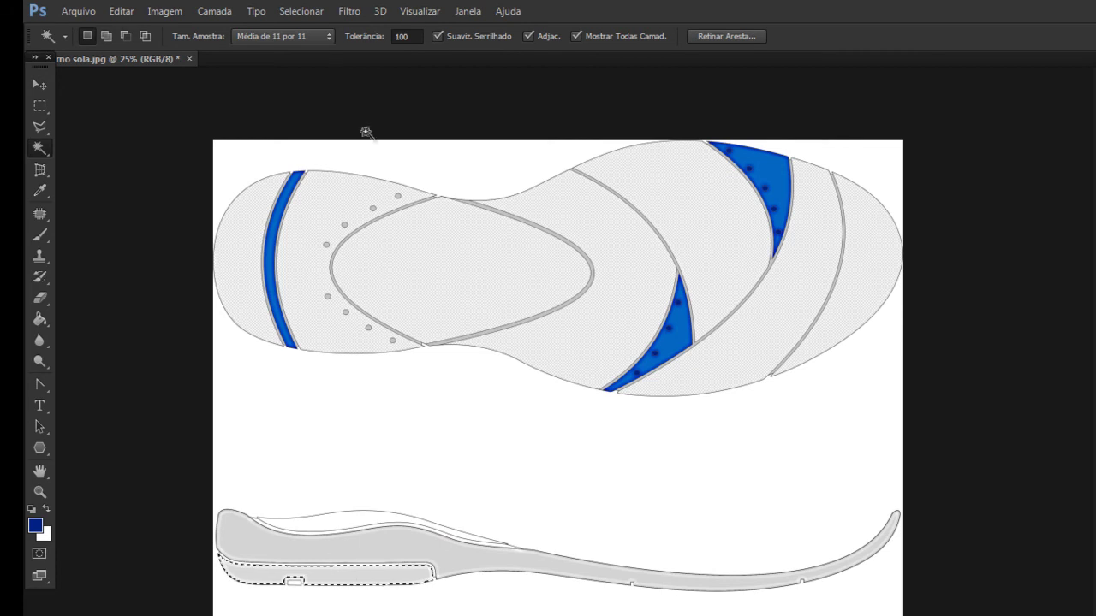
Apply the Halftone Pattern from the Filter Gallery to the lower strip.
click(348, 13)
click(388, 75)
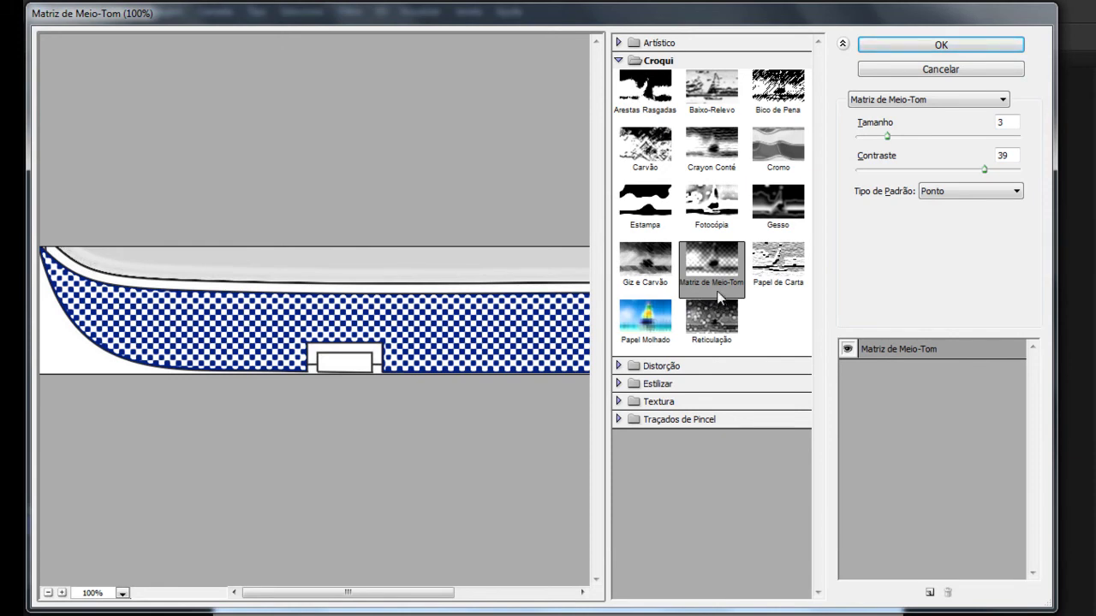
click(905, 49)
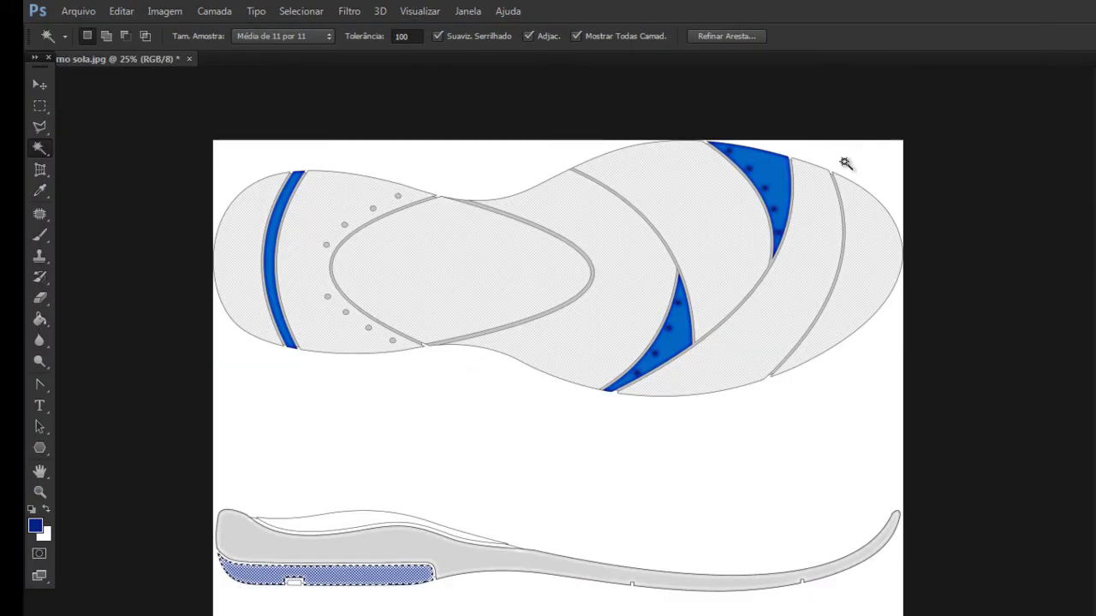
Set the foreground colour to black 000000.
click(36, 529)
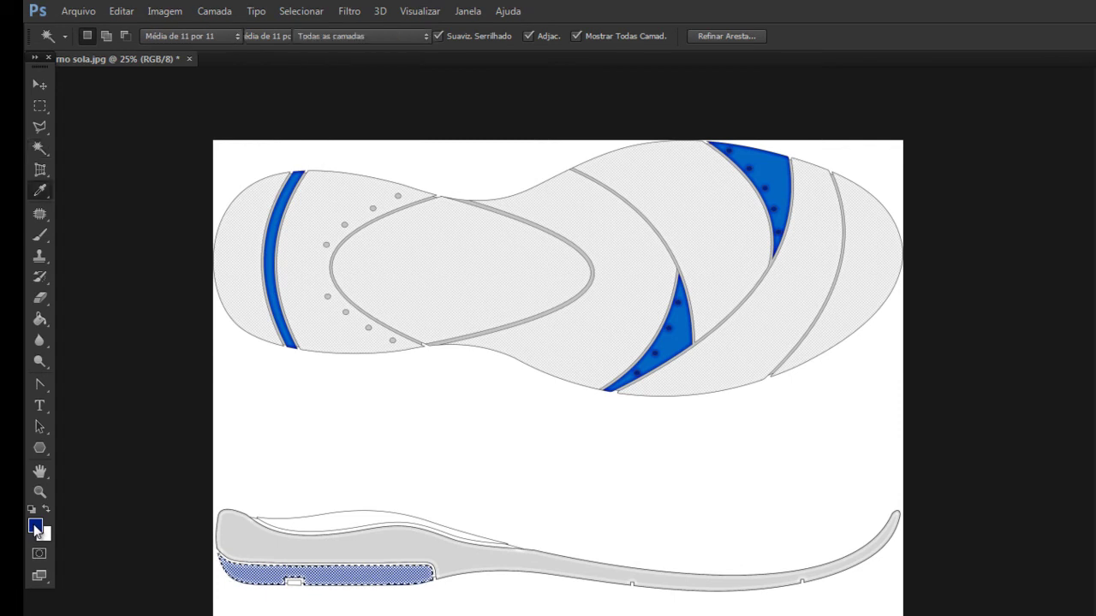
click(604, 457)
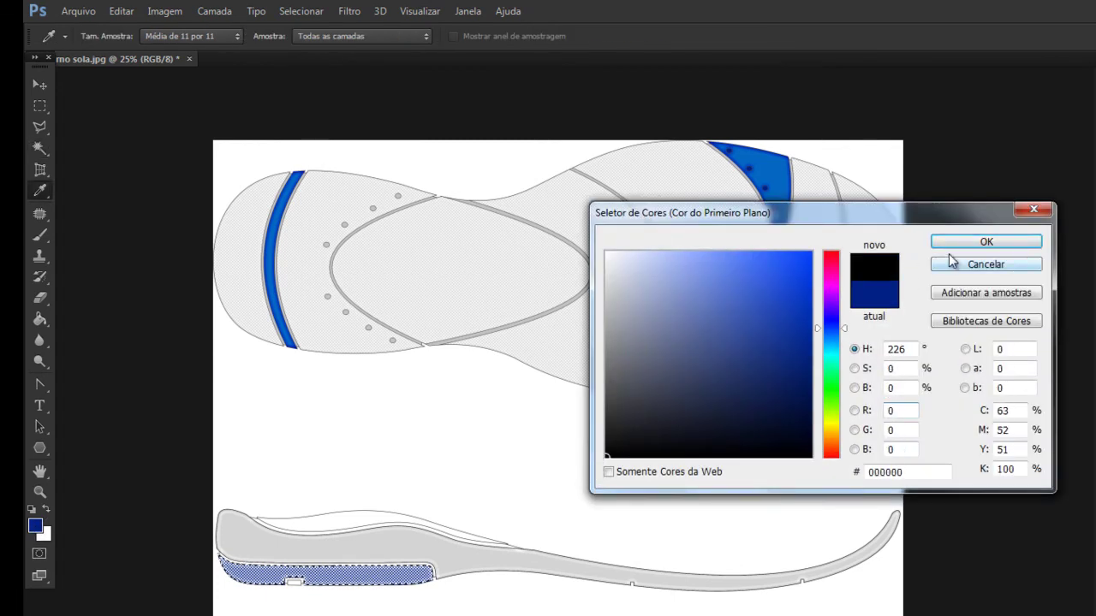
click(986, 241)
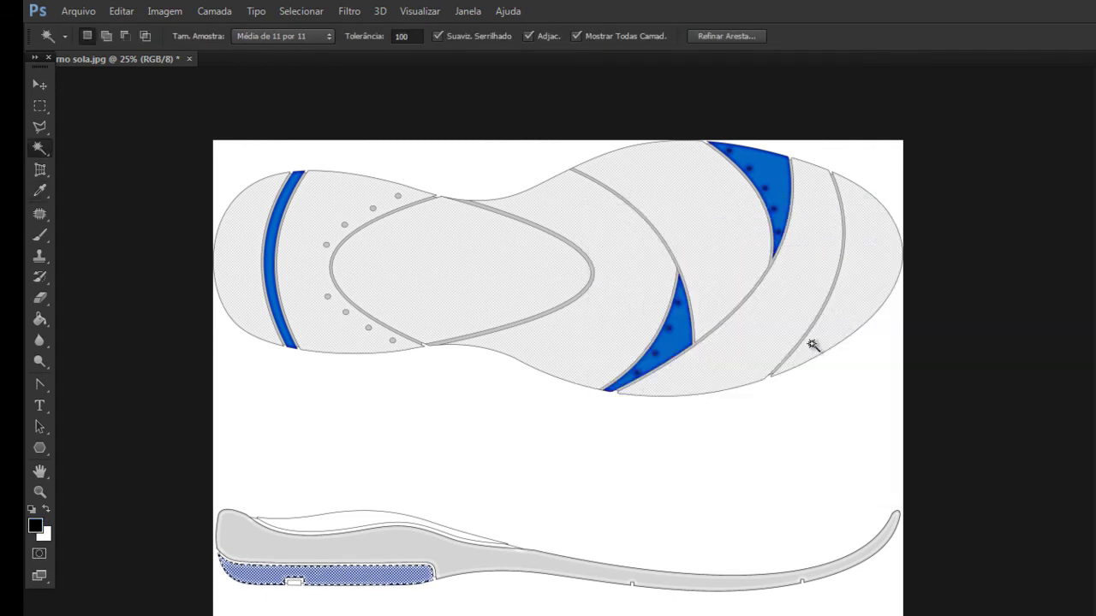
right_click(369, 566)
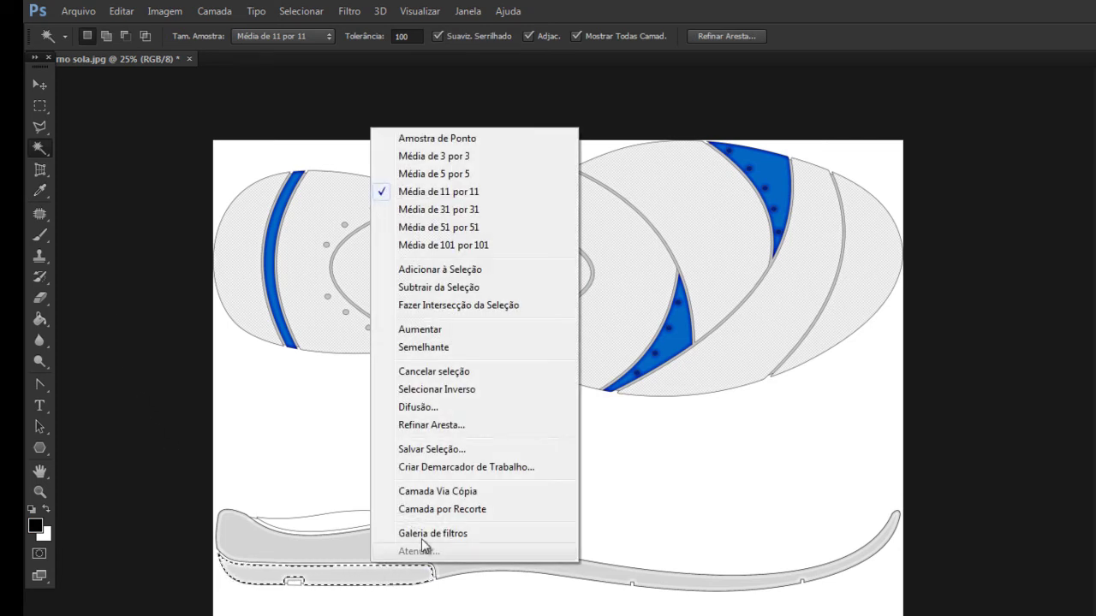
click(421, 542)
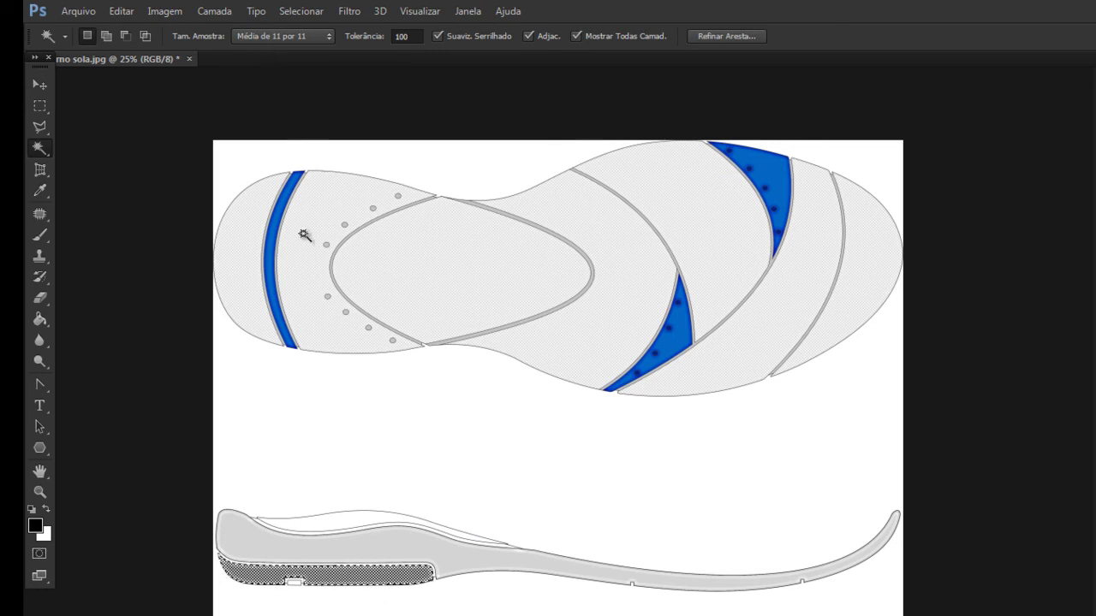
click(167, 11)
mouse_move(174, 52)
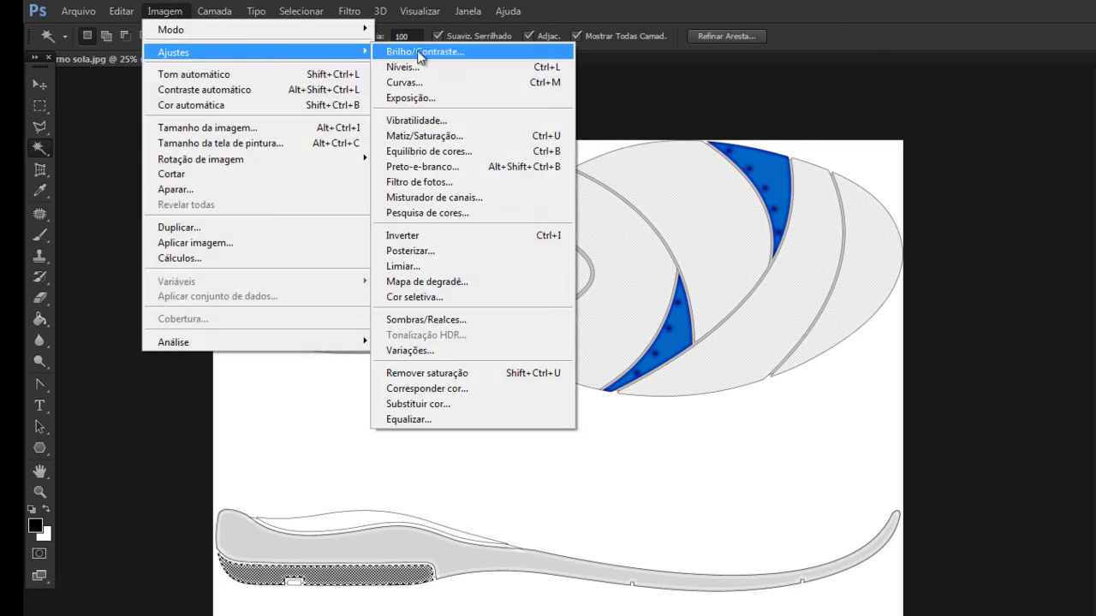
click(446, 49)
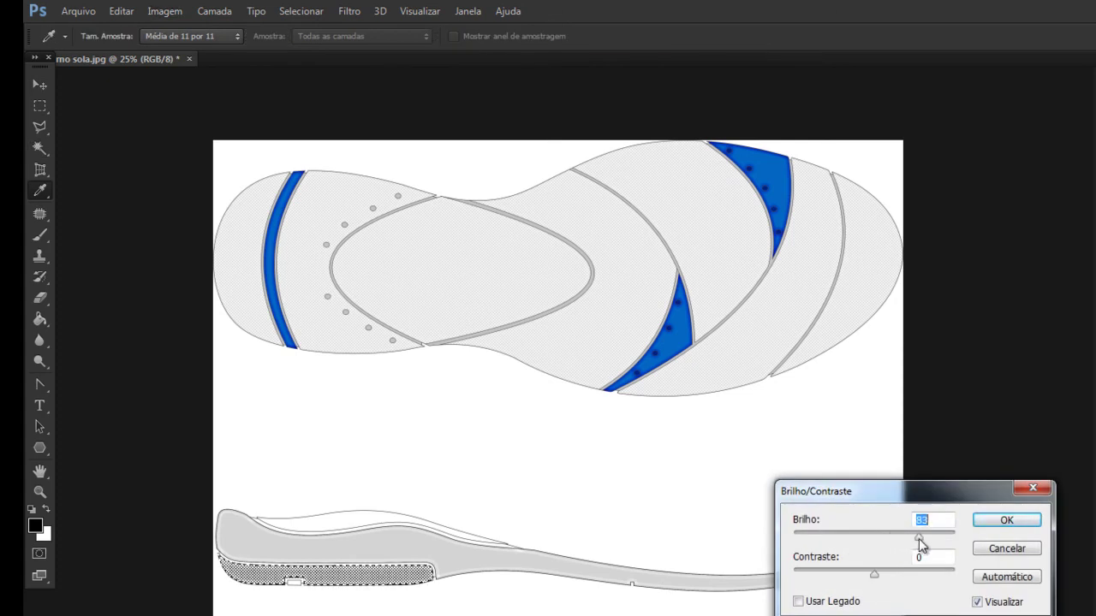
click(1019, 549)
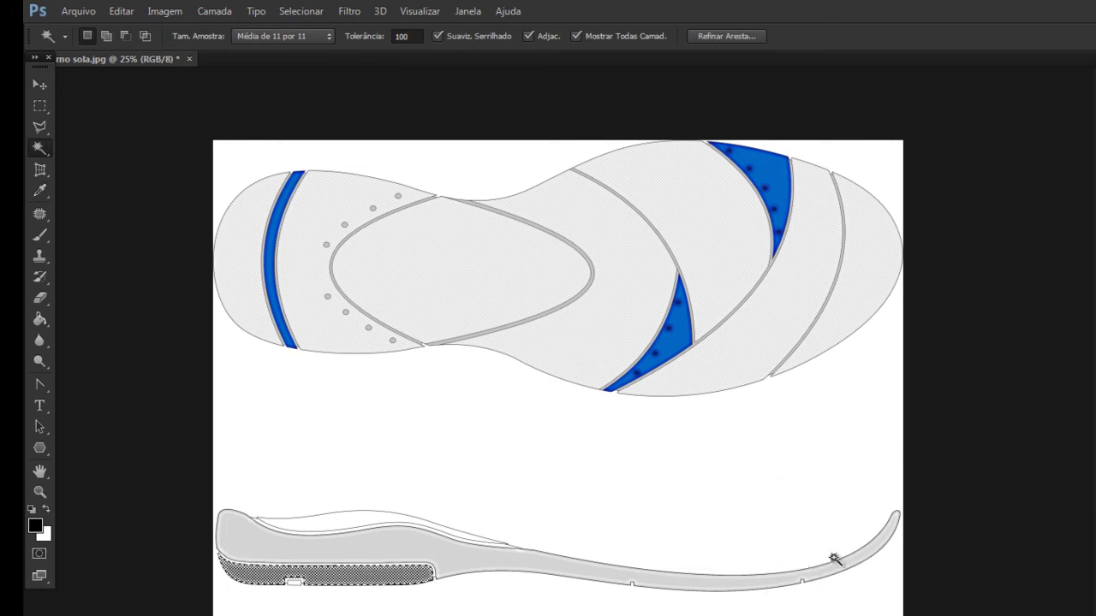
key(ctrl+u)
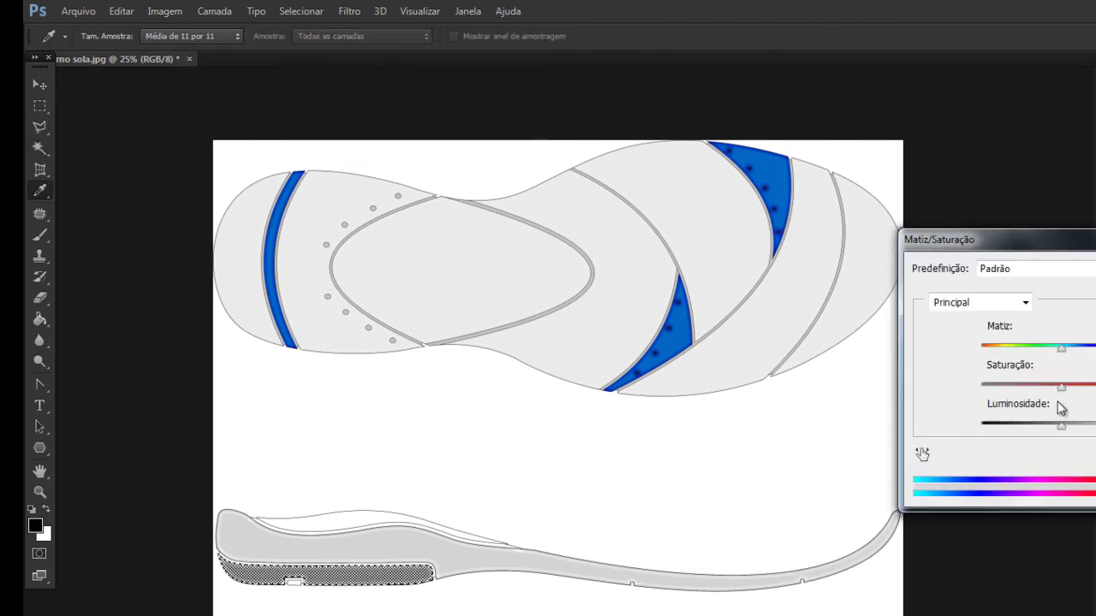
drag(1060, 426, 1095, 425)
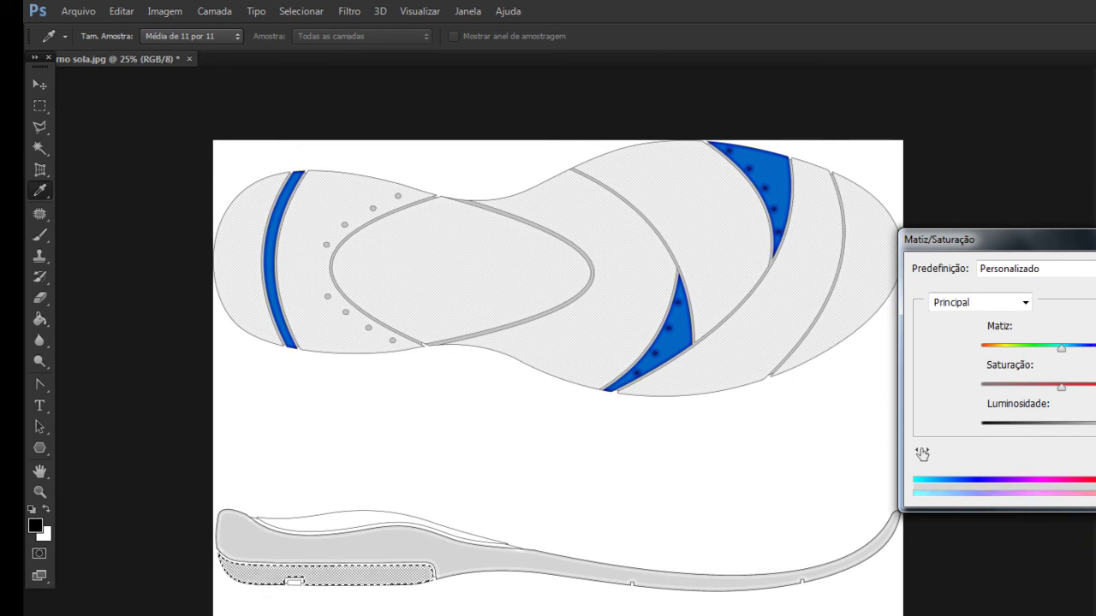
key(Return)
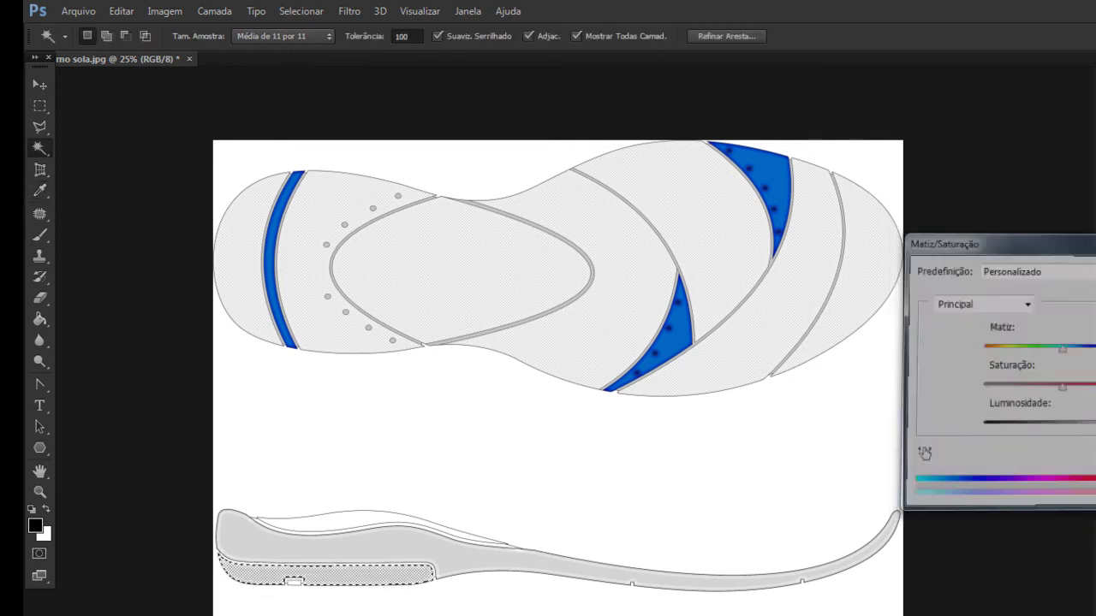
click(176, 235)
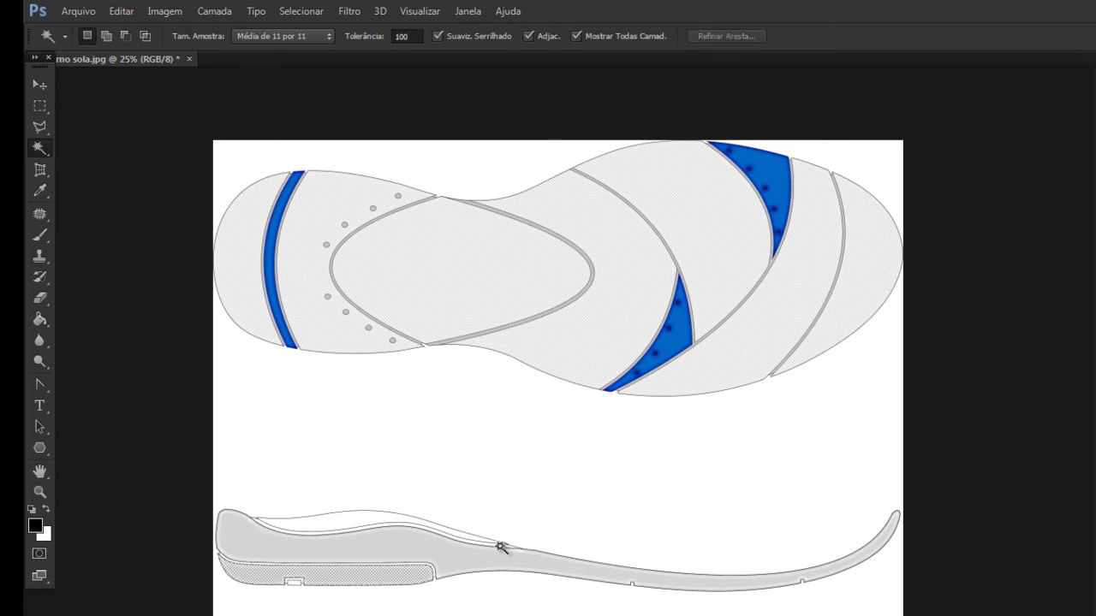
Fill the side sole's upper strip with blue sampled from the top-view accent.
click(337, 524)
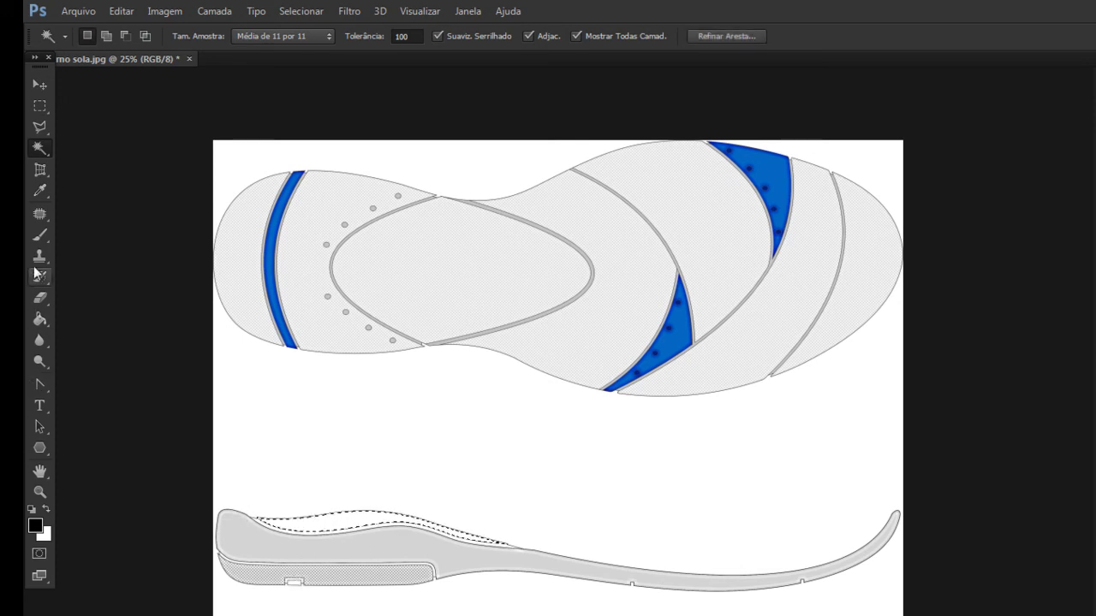
click(39, 190)
click(776, 163)
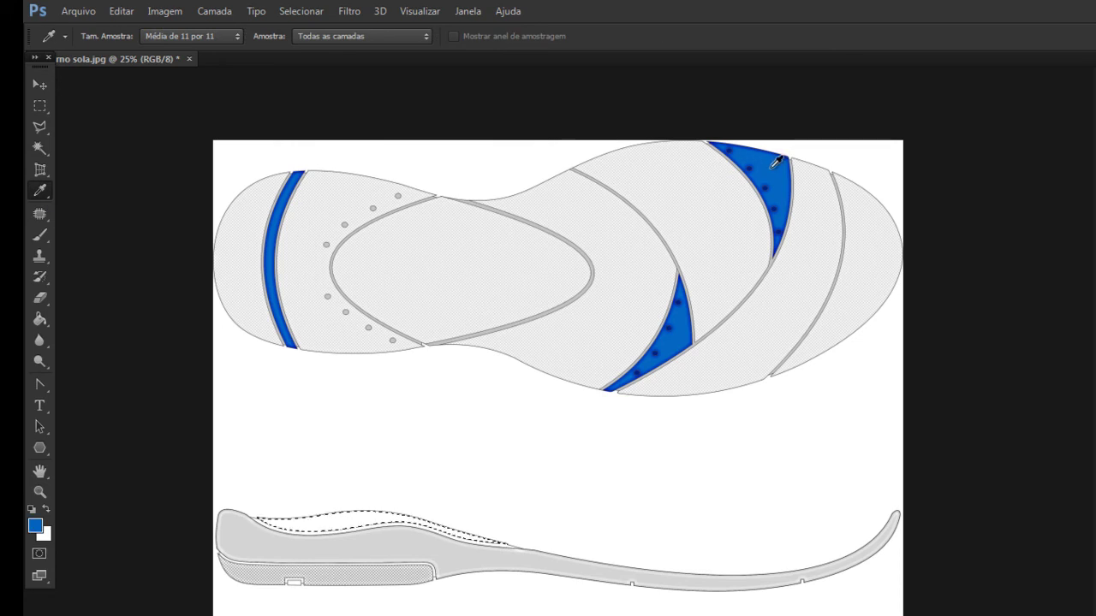
click(50, 319)
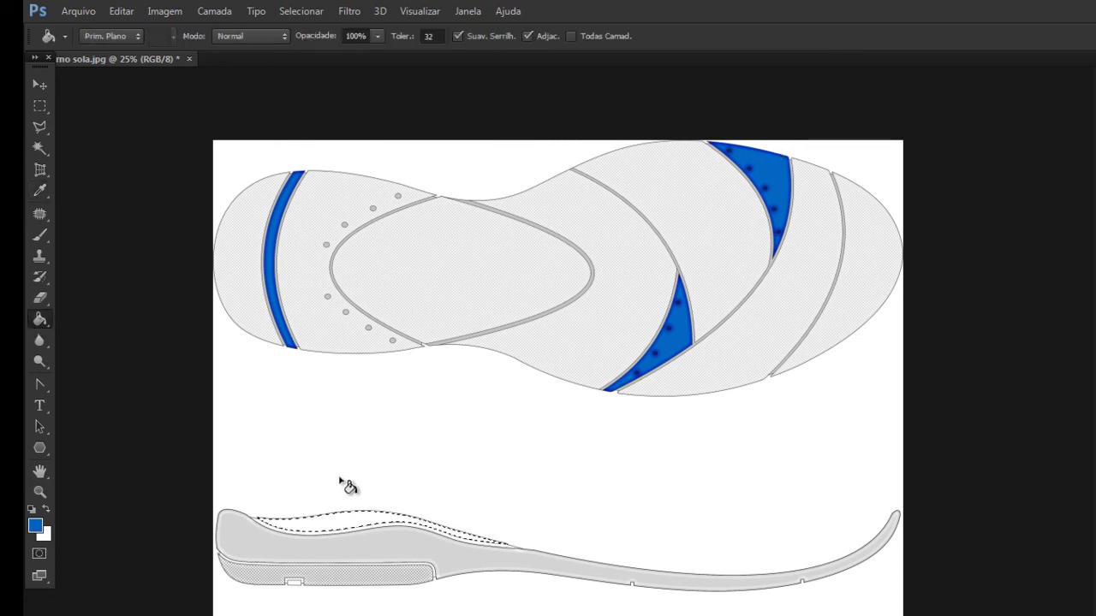
click(352, 529)
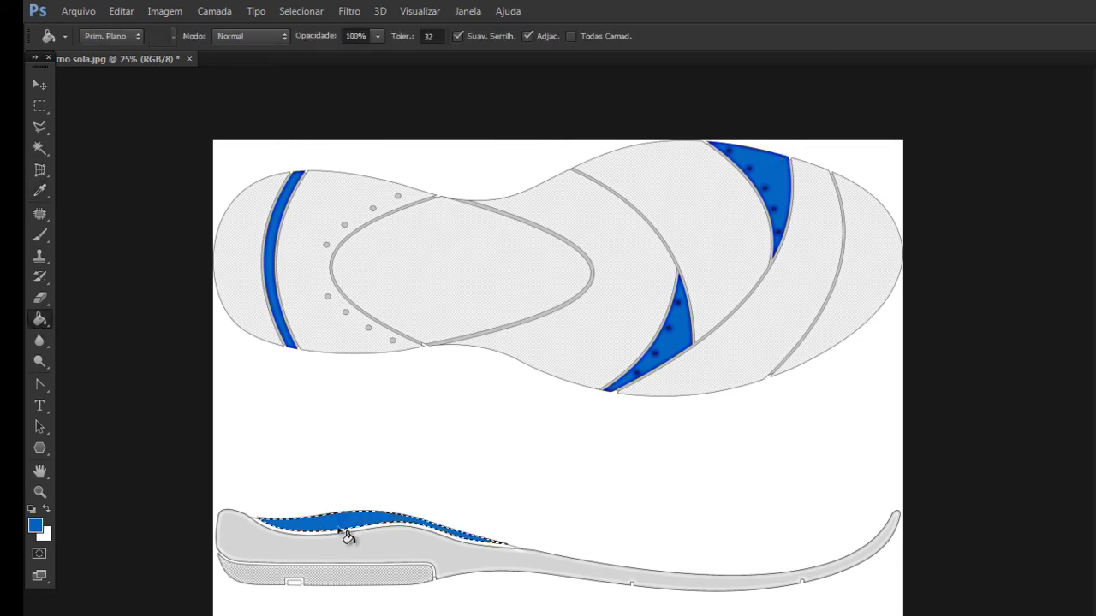
Apply Smart Sharpen to the blue strip and clear the selection.
click(349, 12)
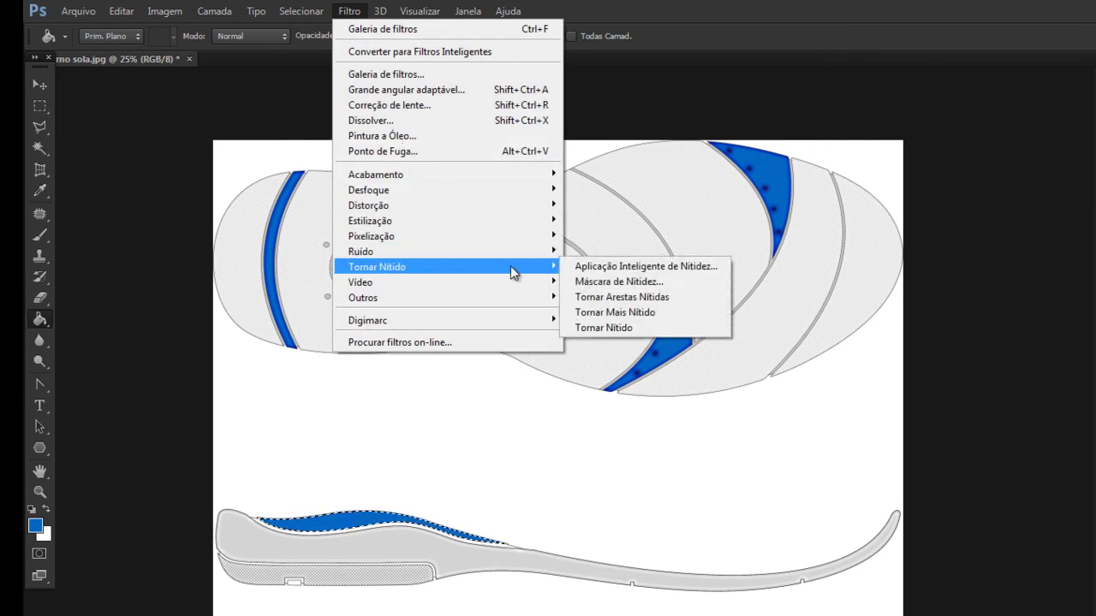
click(599, 267)
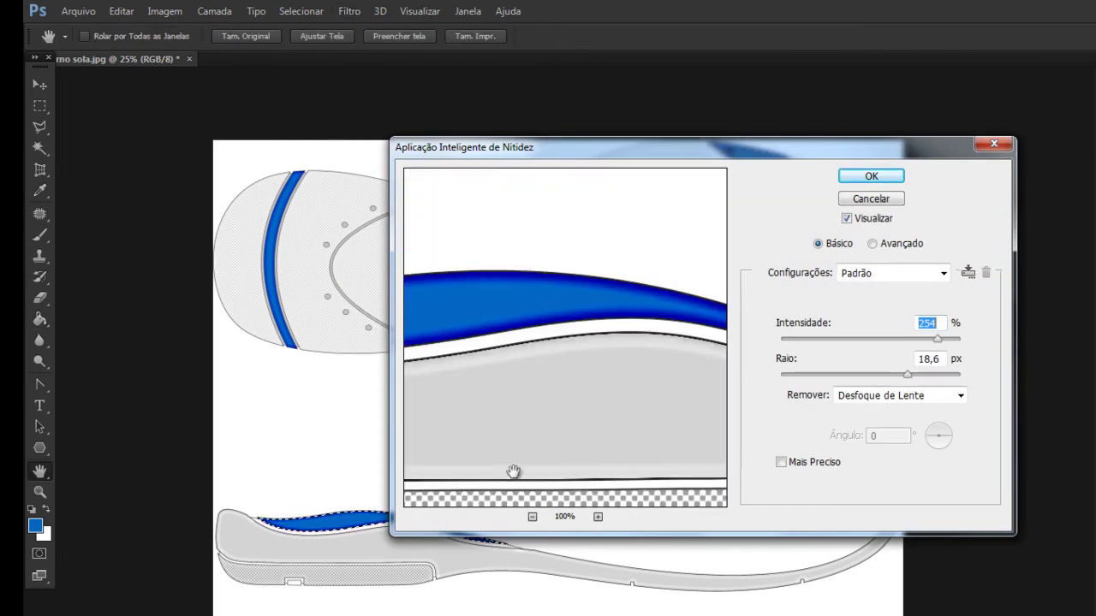
click(871, 178)
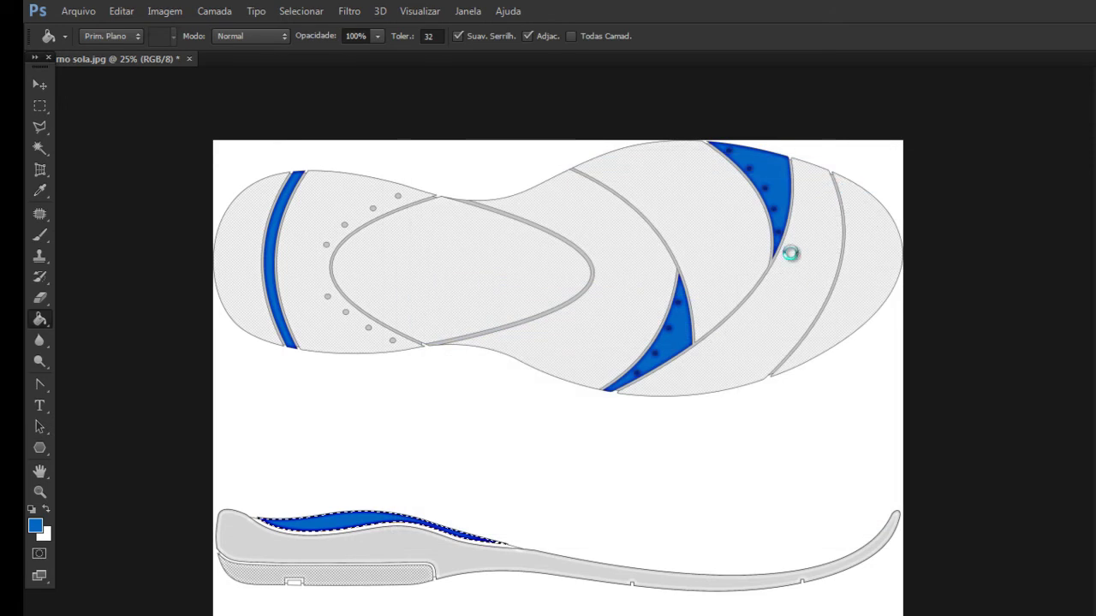
key(ctrl+d)
click(40, 148)
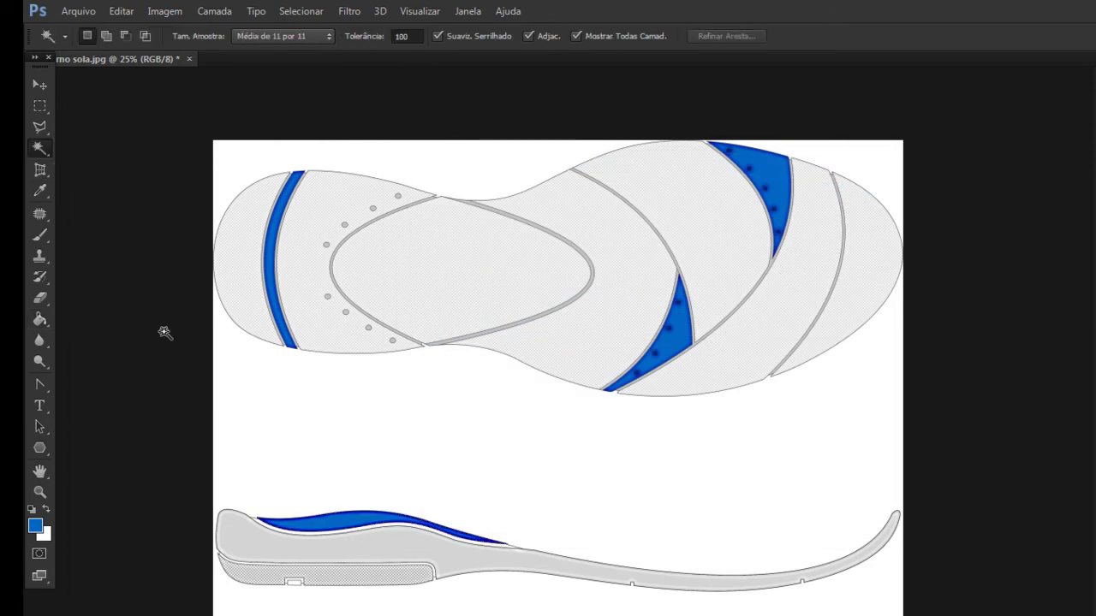
click(40, 190)
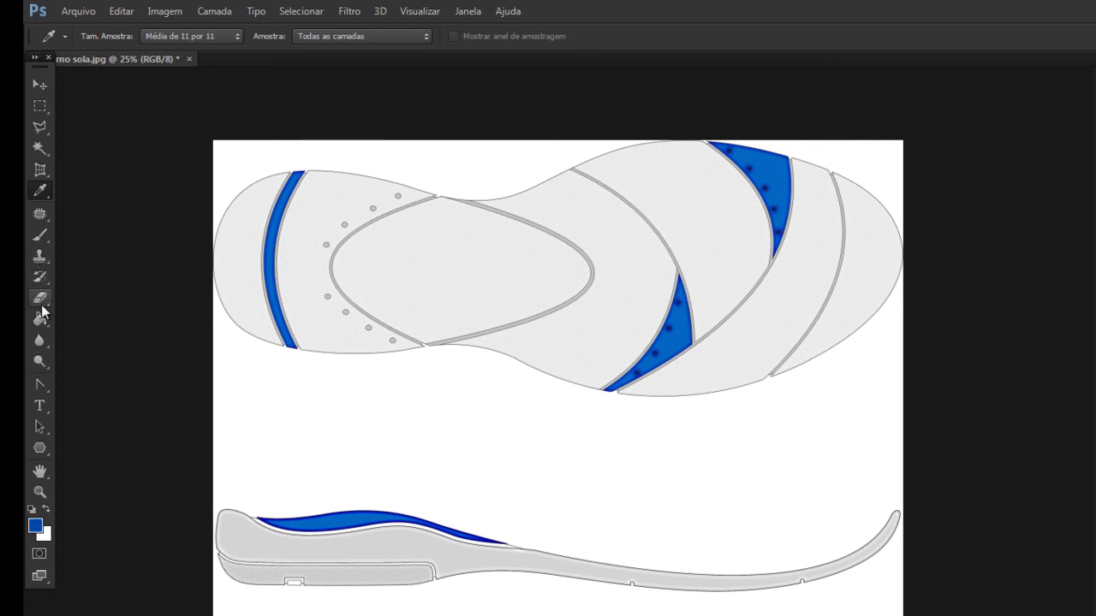
Fill the lower band of the side-view sole's light blue strip with a darker blue.
click(39, 318)
click(35, 526)
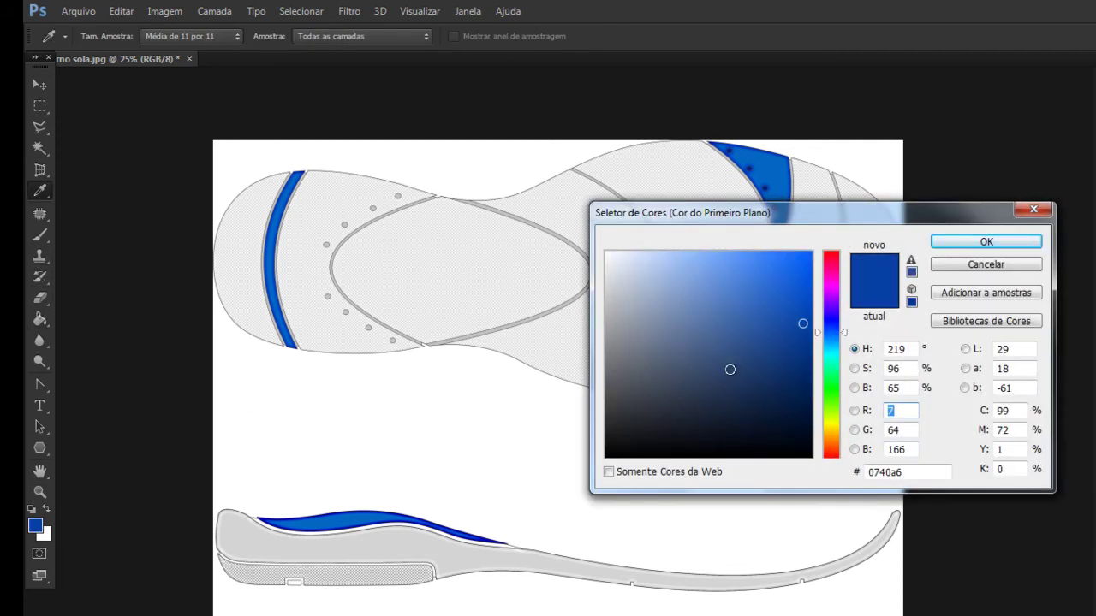
click(812, 364)
click(986, 241)
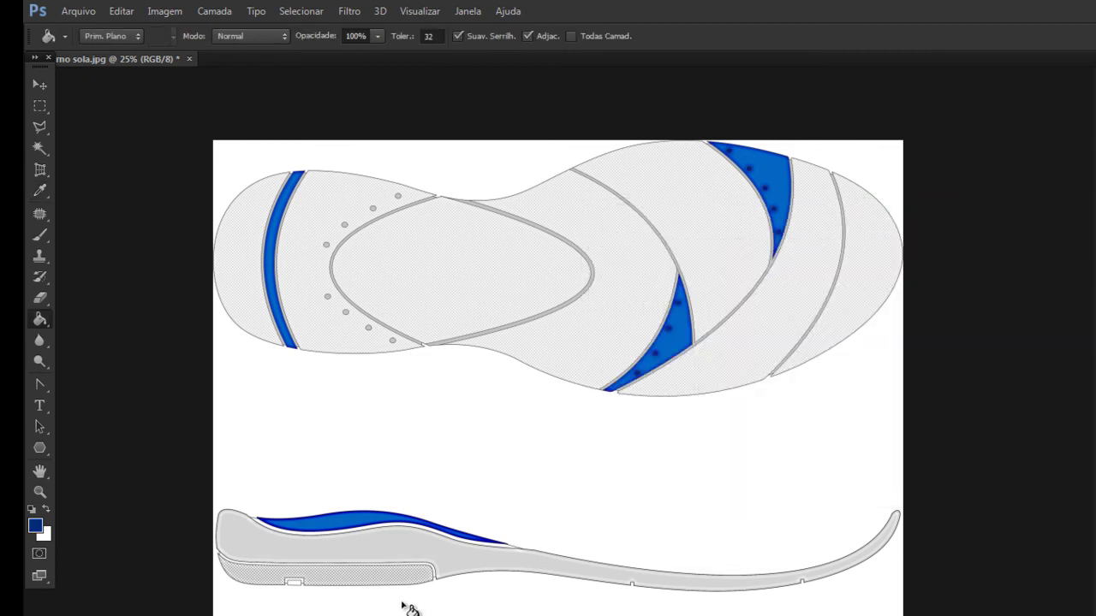
click(420, 530)
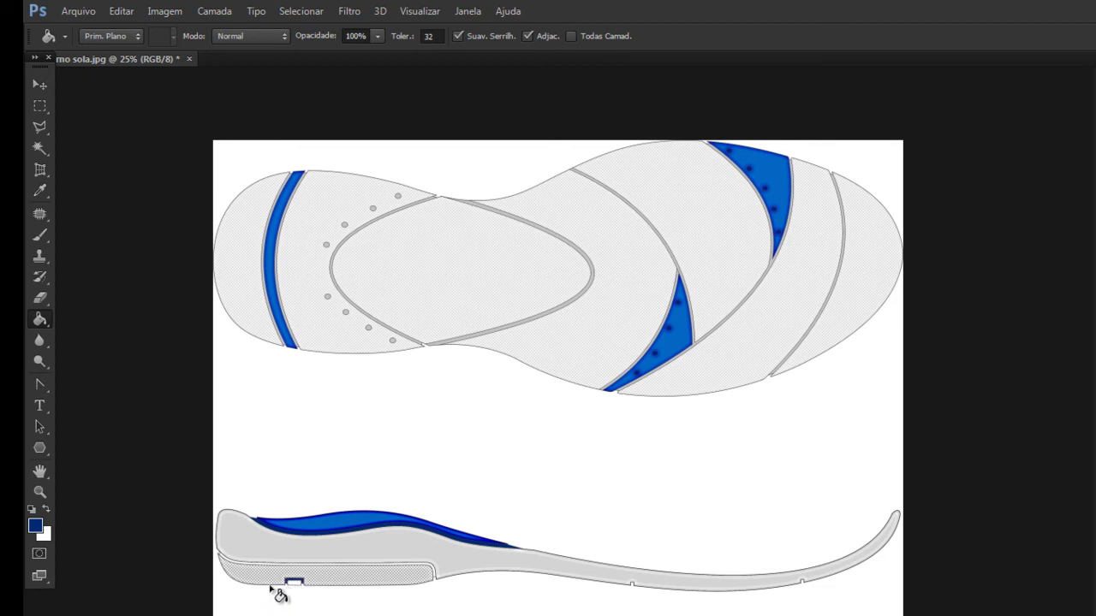
click(39, 192)
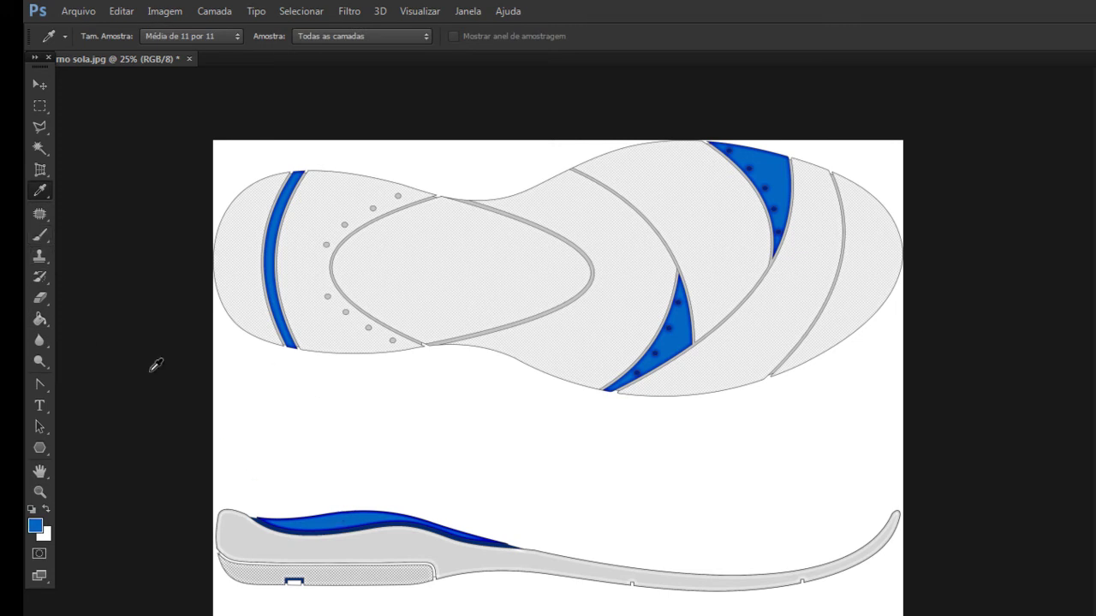
click(39, 320)
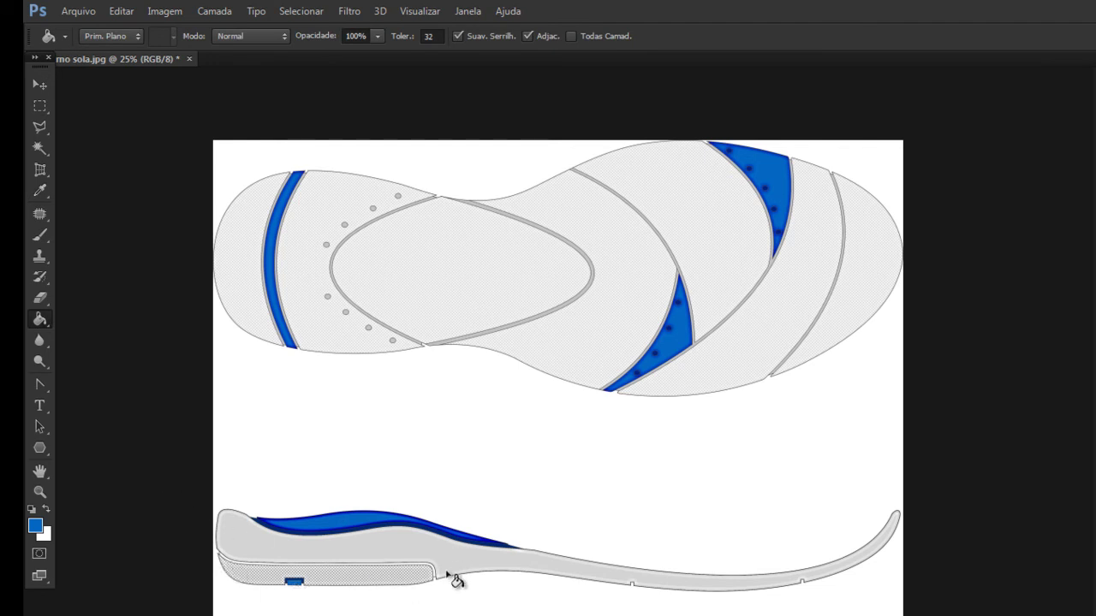
Zoom in on the side-view blue strip, sample light grey from the sole, then zoom back out.
click(39, 493)
click(406, 568)
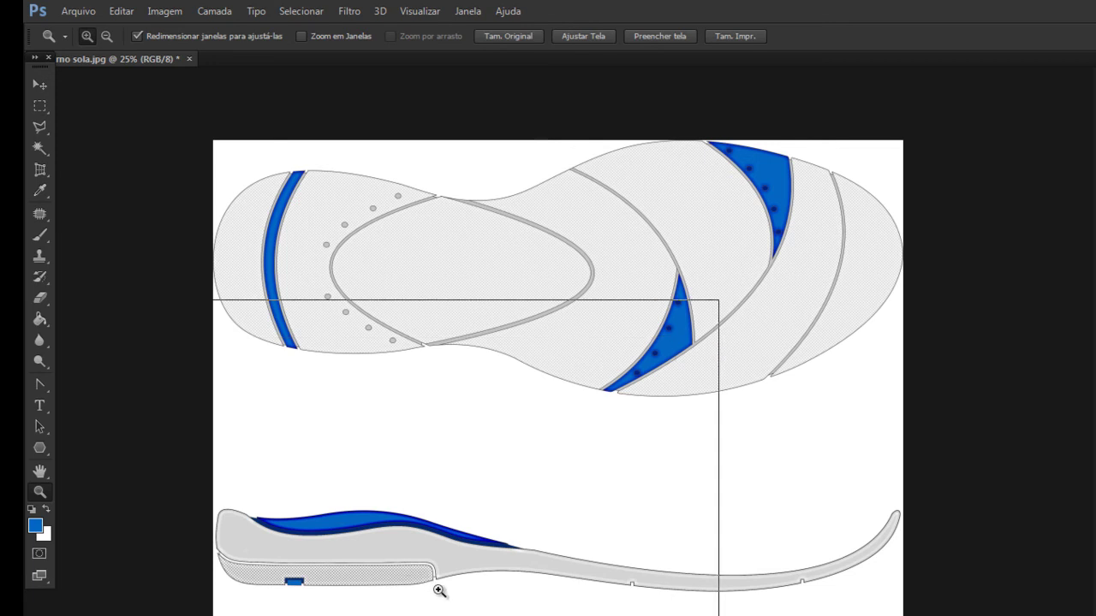
click(565, 462)
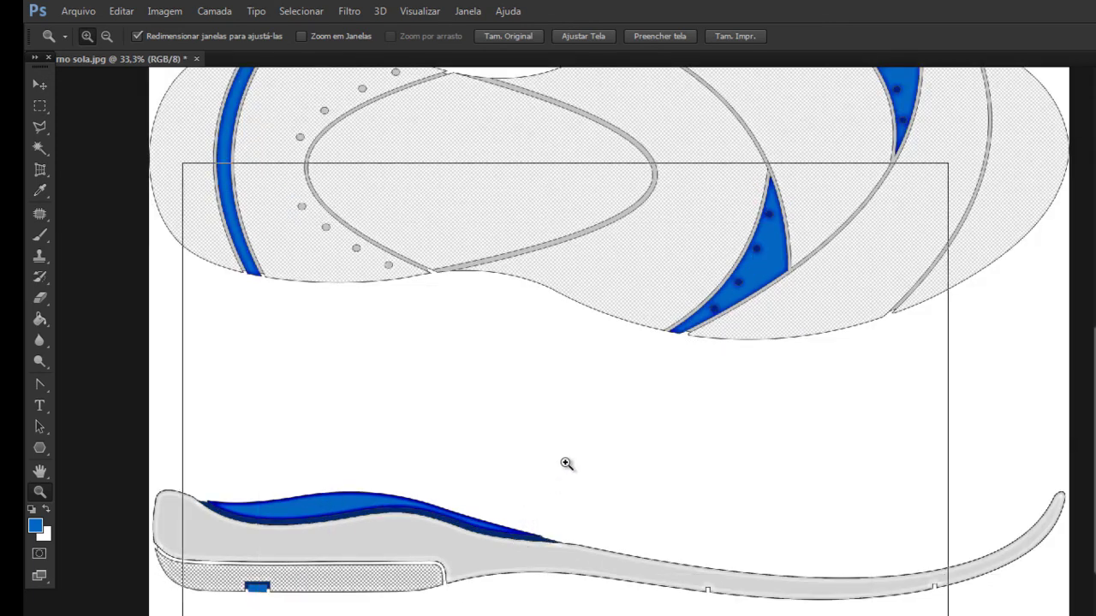
click(40, 192)
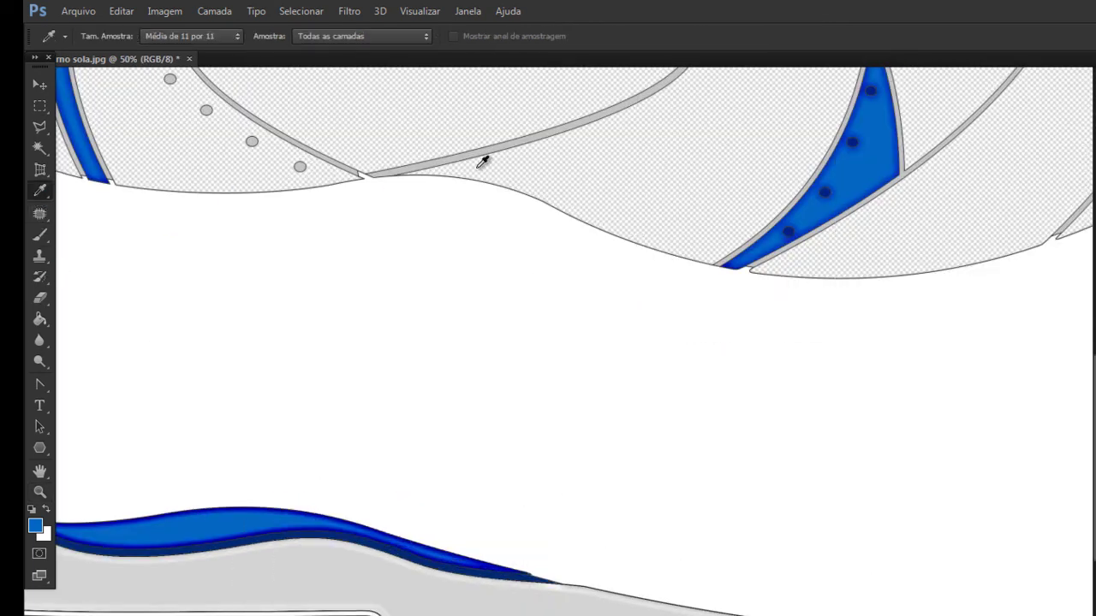
click(40, 319)
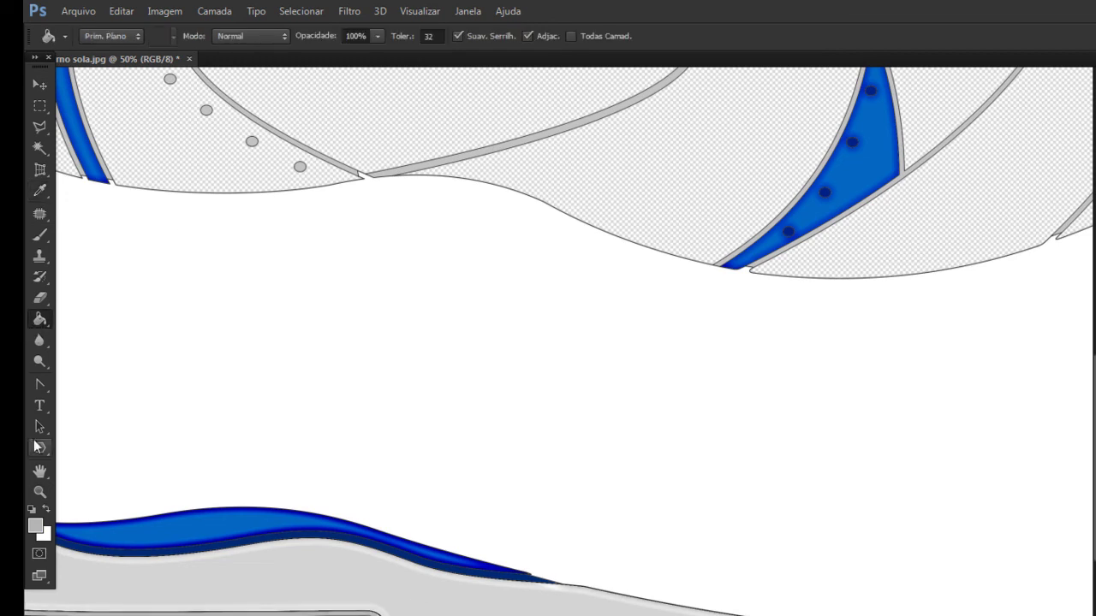
click(39, 491)
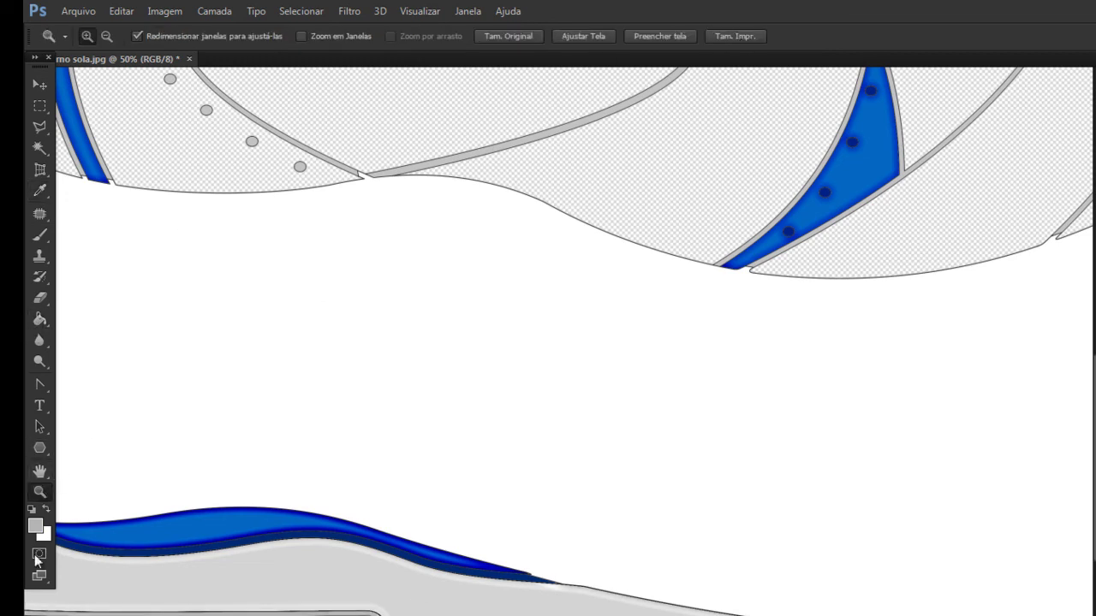
click(735, 36)
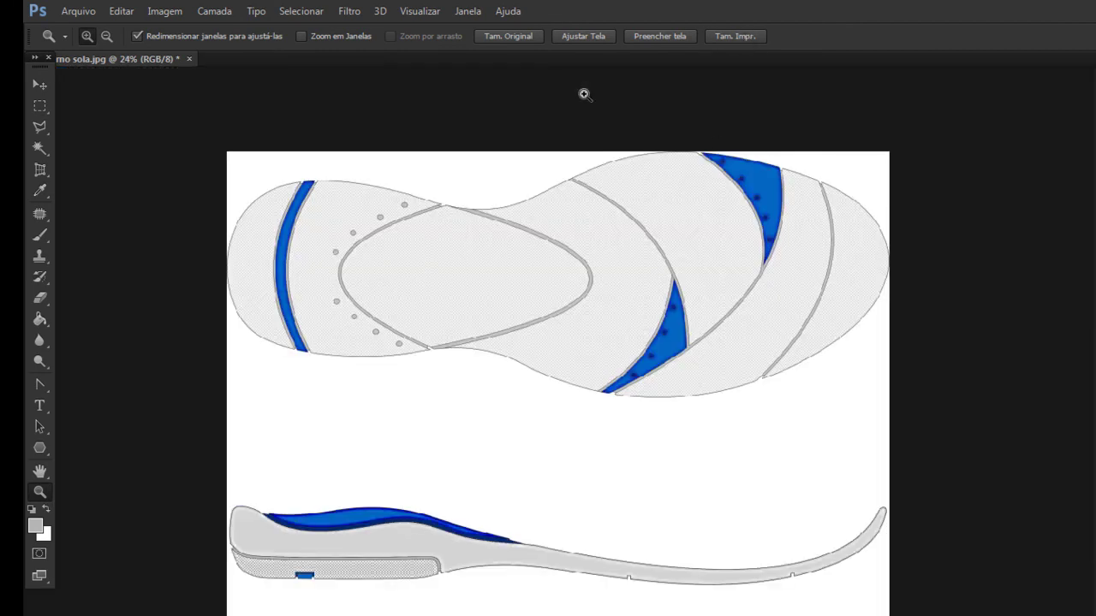
click(656, 436)
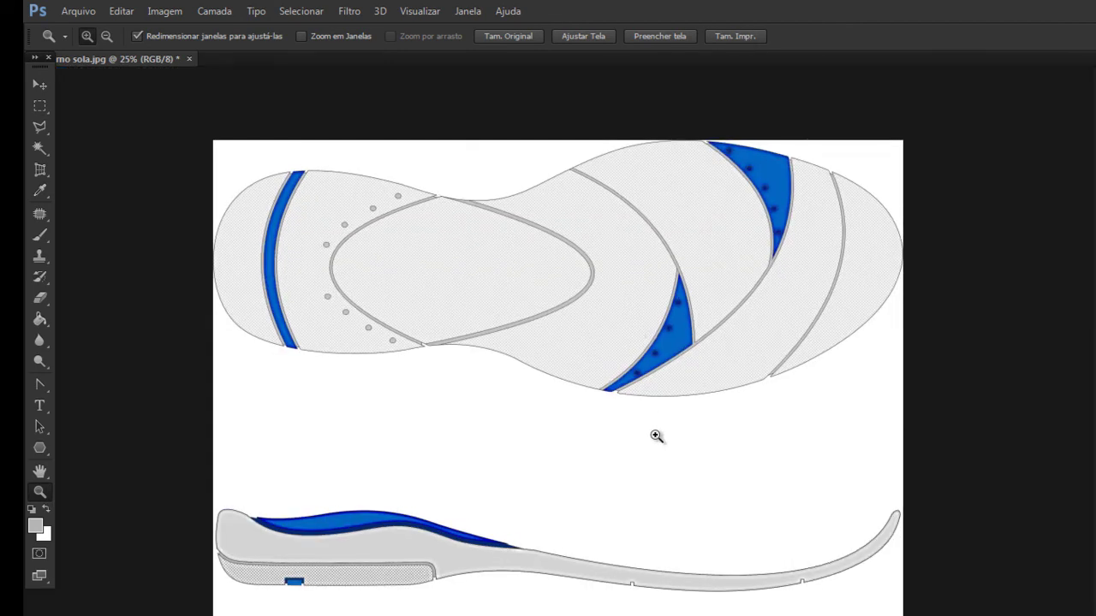
Save the drawing as the JPEG 'contorno sola colorido', accepting the JPEG options.
click(78, 11)
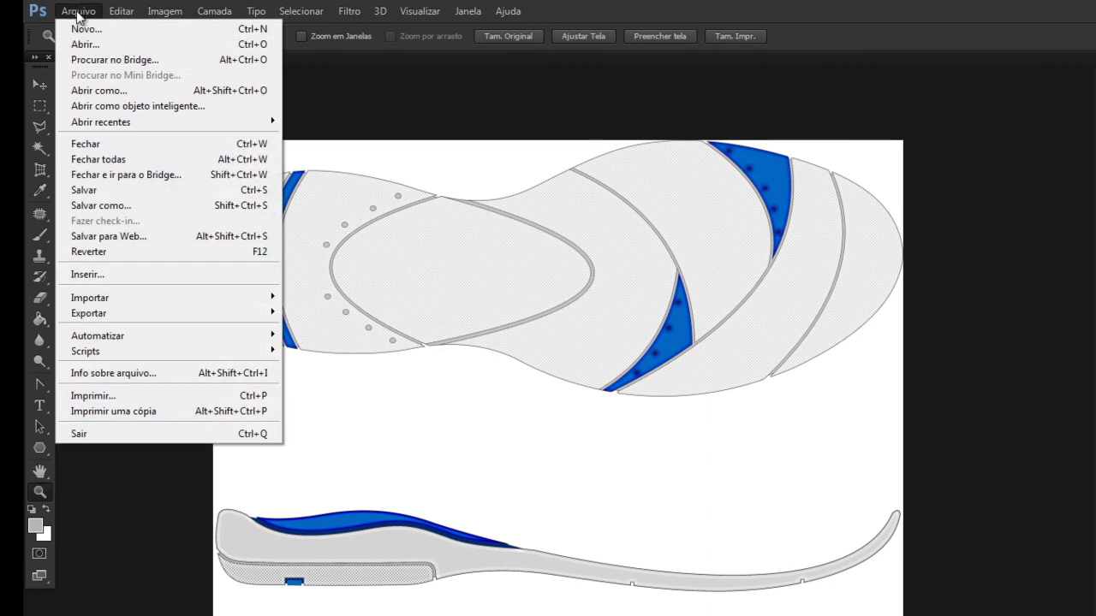
click(112, 205)
text(contorno sola colorido)
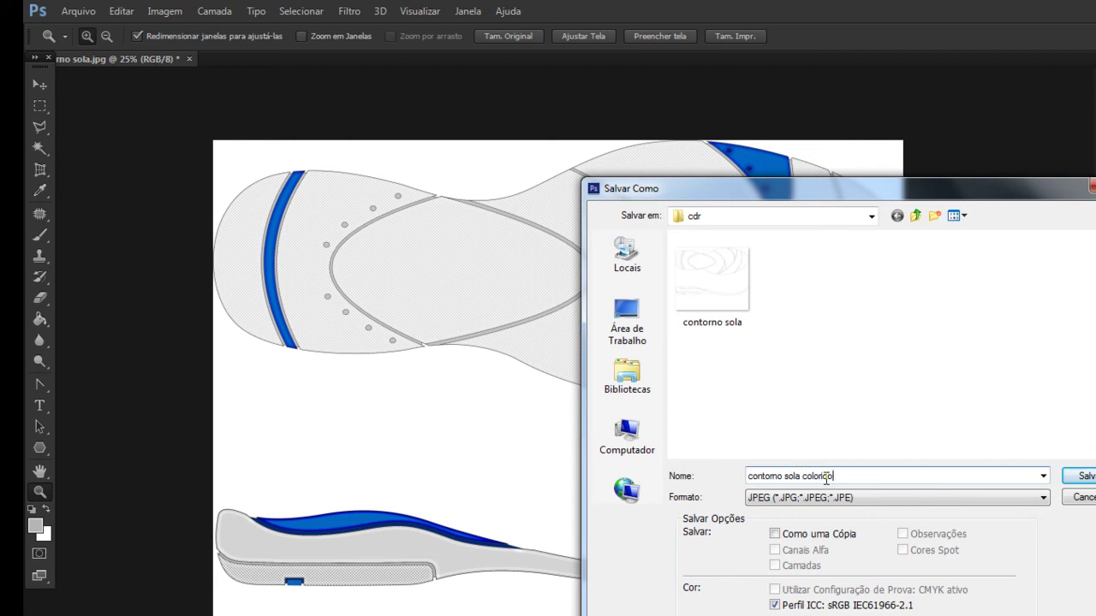
click(1079, 476)
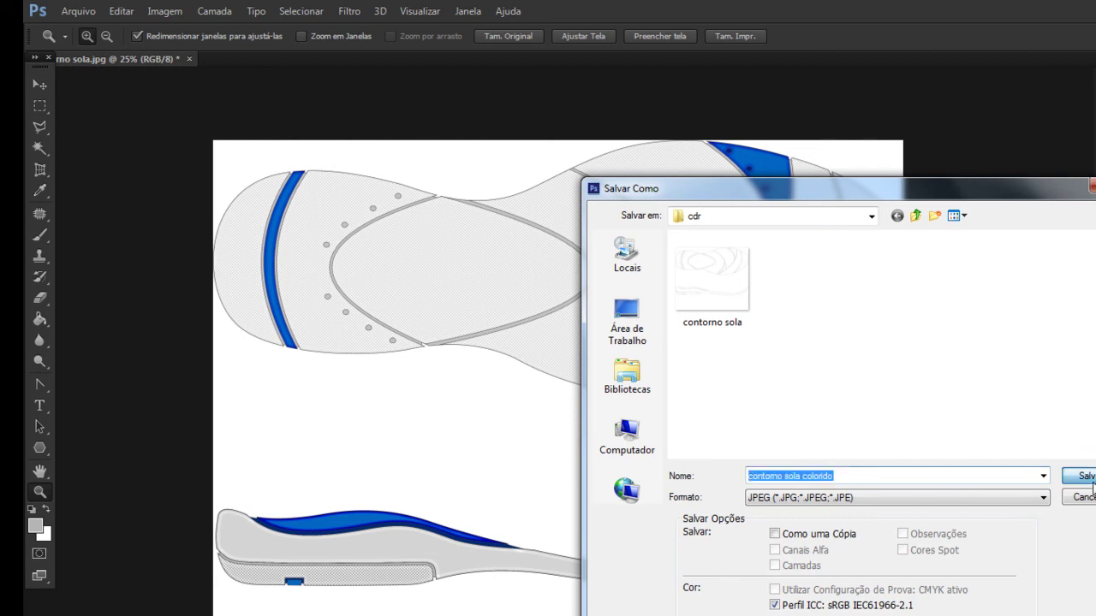
click(634, 159)
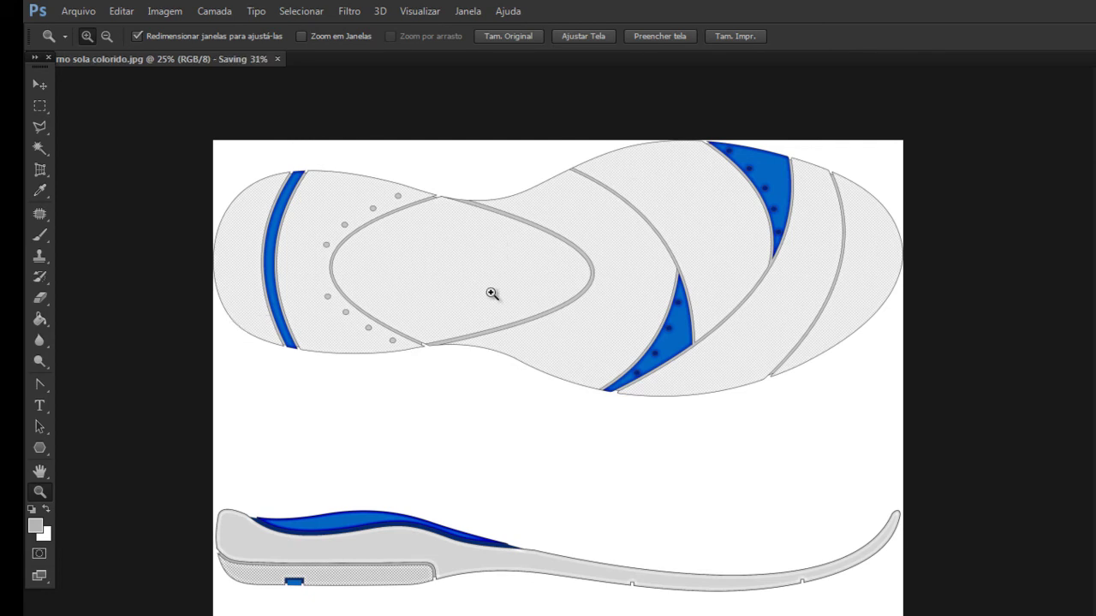
click(40, 148)
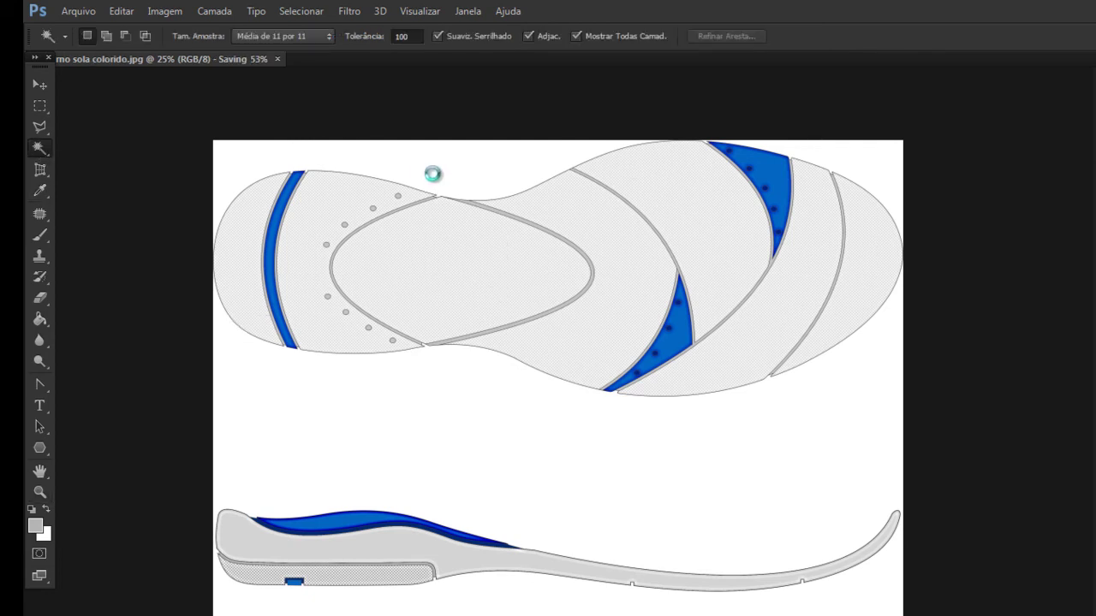
Select both soles by inverting a white-background selection, and reset colours to default black.
click(606, 167)
key(shift)
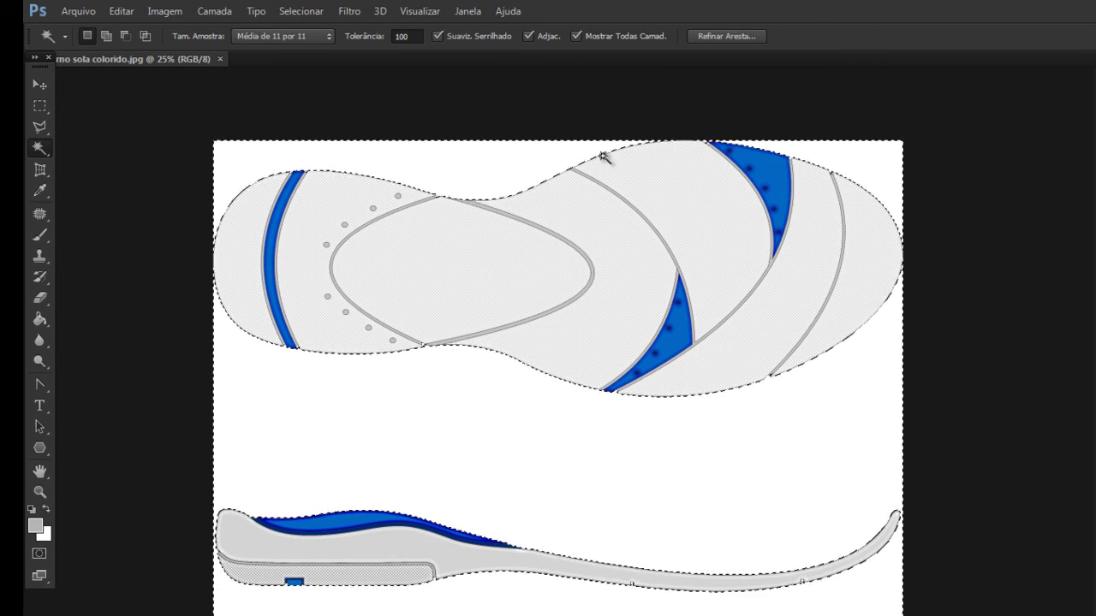
right_click(433, 423)
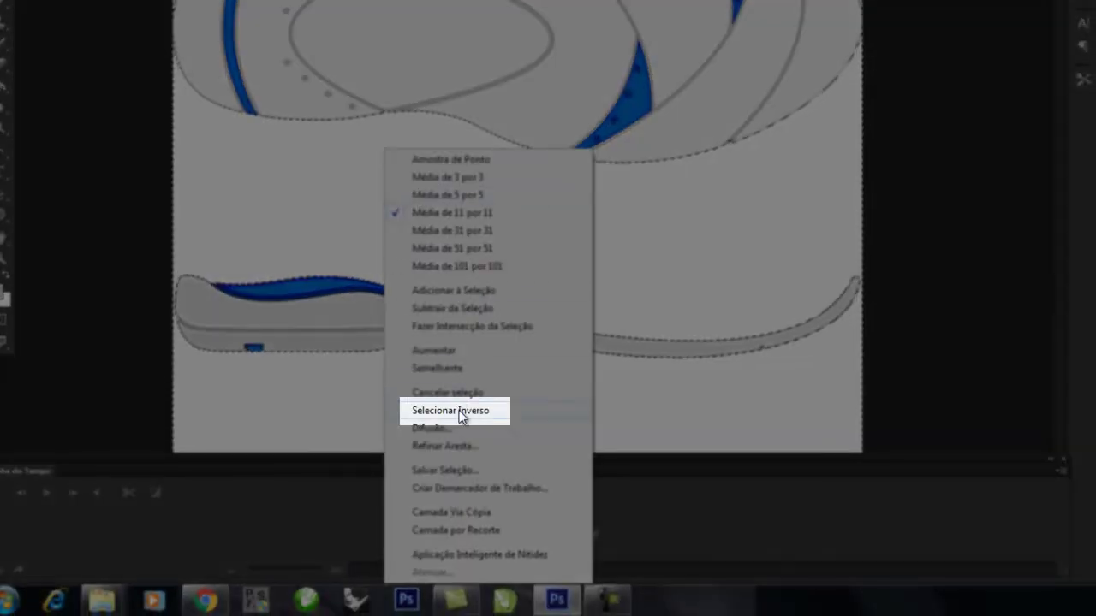
click(461, 413)
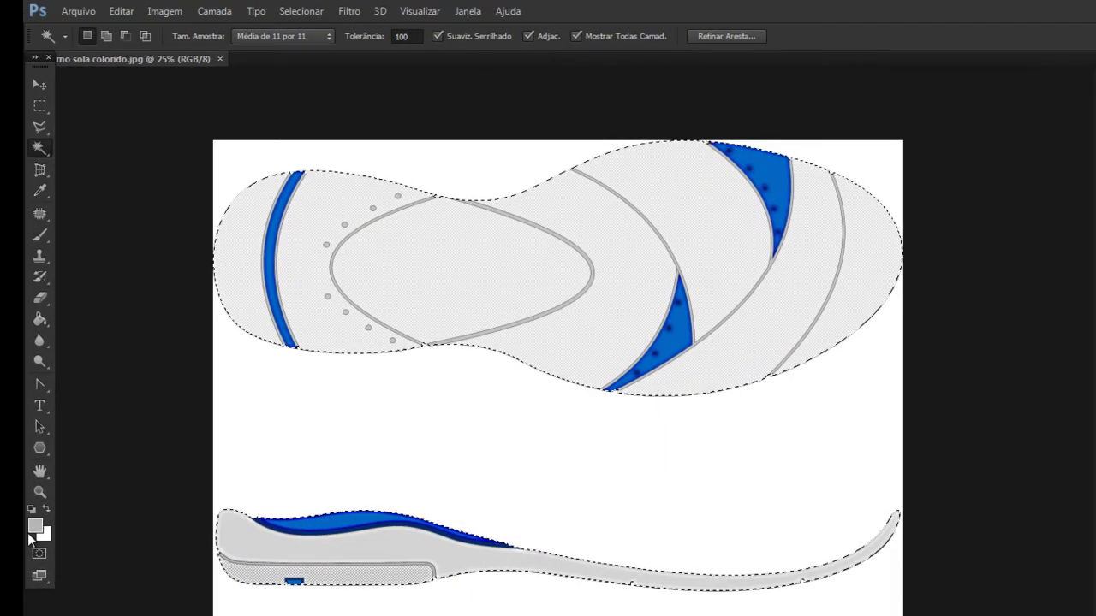
click(32, 509)
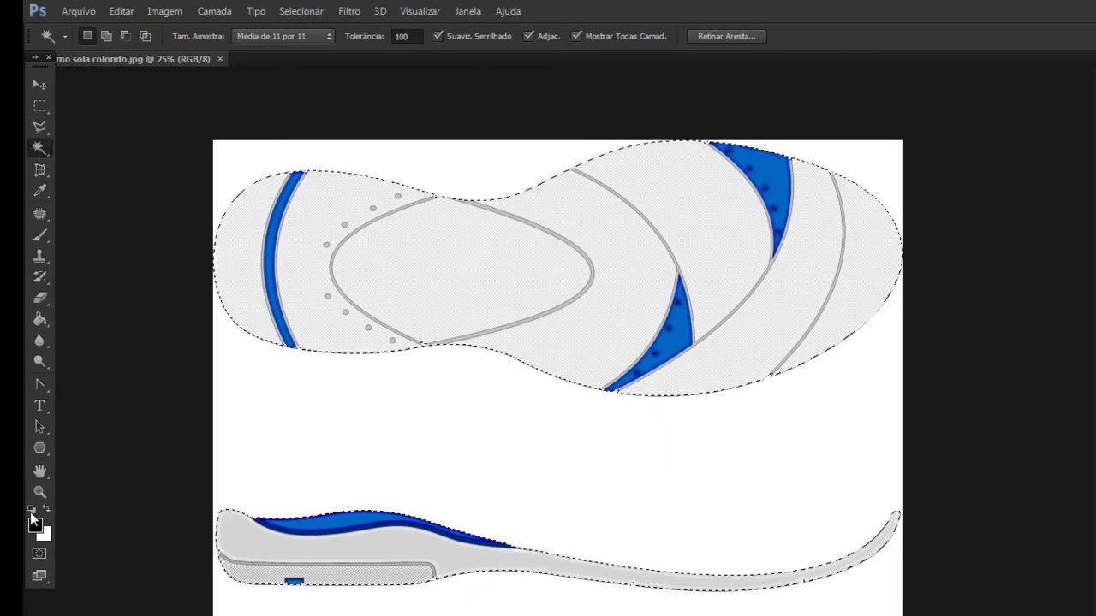
Try a soft grey brush stroke along the sole's left edge, undo it, and halve the brush size.
click(39, 238)
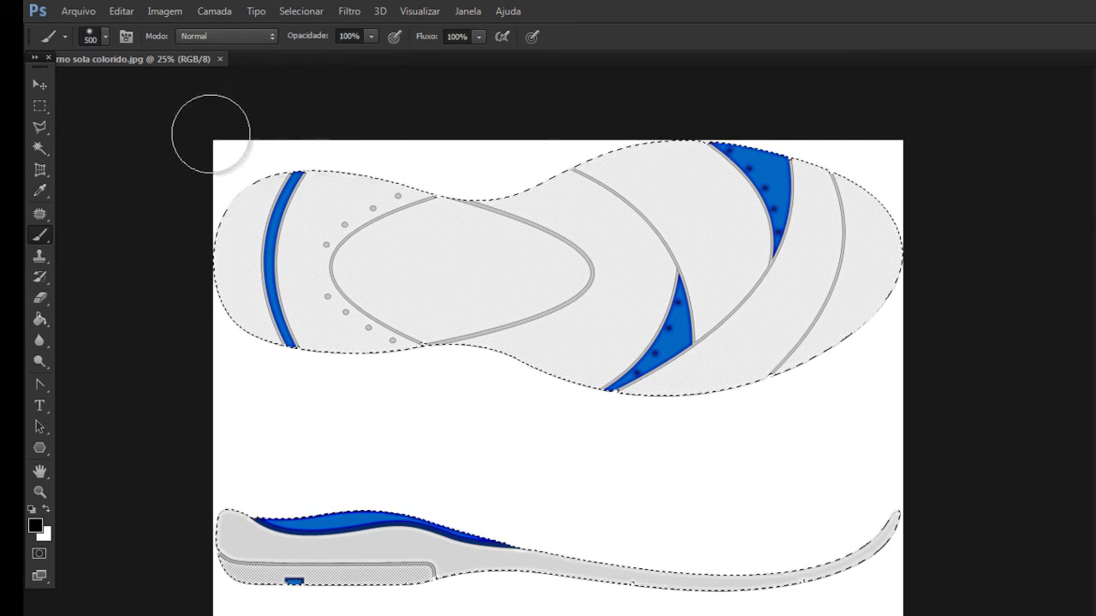
mouse_move(153, 220)
mouse_down()
mouse_move(191, 160)
mouse_move(163, 237)
mouse_move(174, 348)
mouse_move(159, 322)
mouse_move(208, 384)
mouse_move(433, 412)
mouse_up()
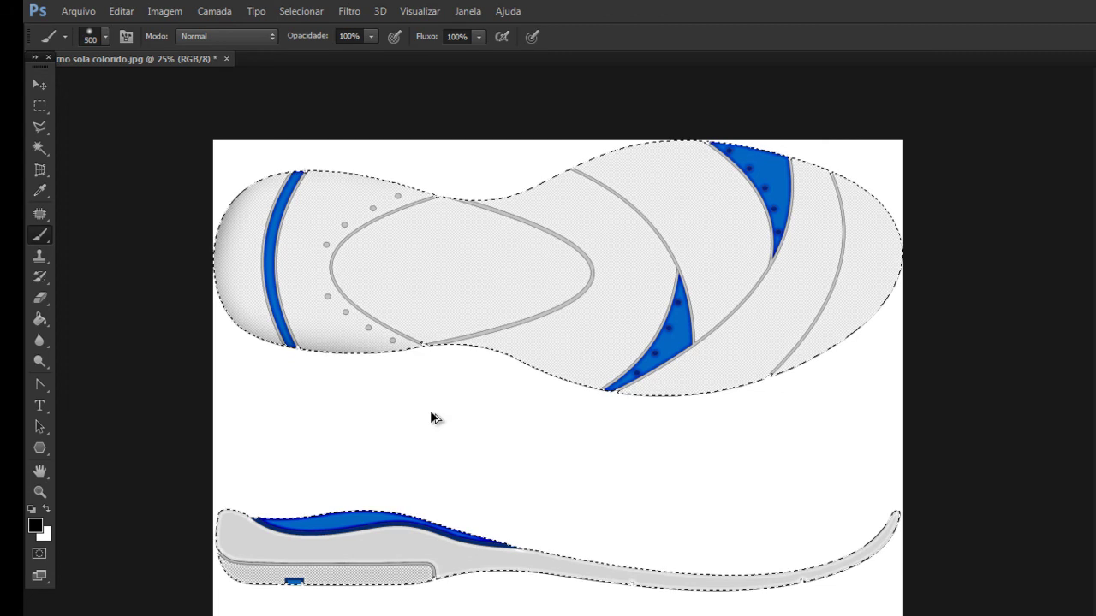
key(ctrl+z)
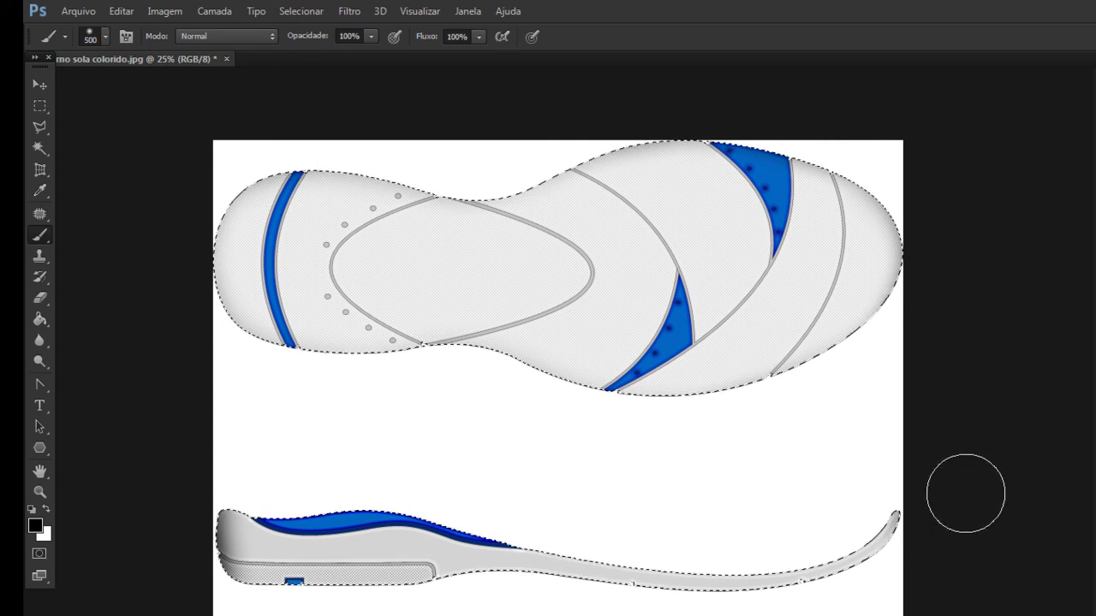
key(bracketleft)
key(bracketleft)
key(bracketleft)
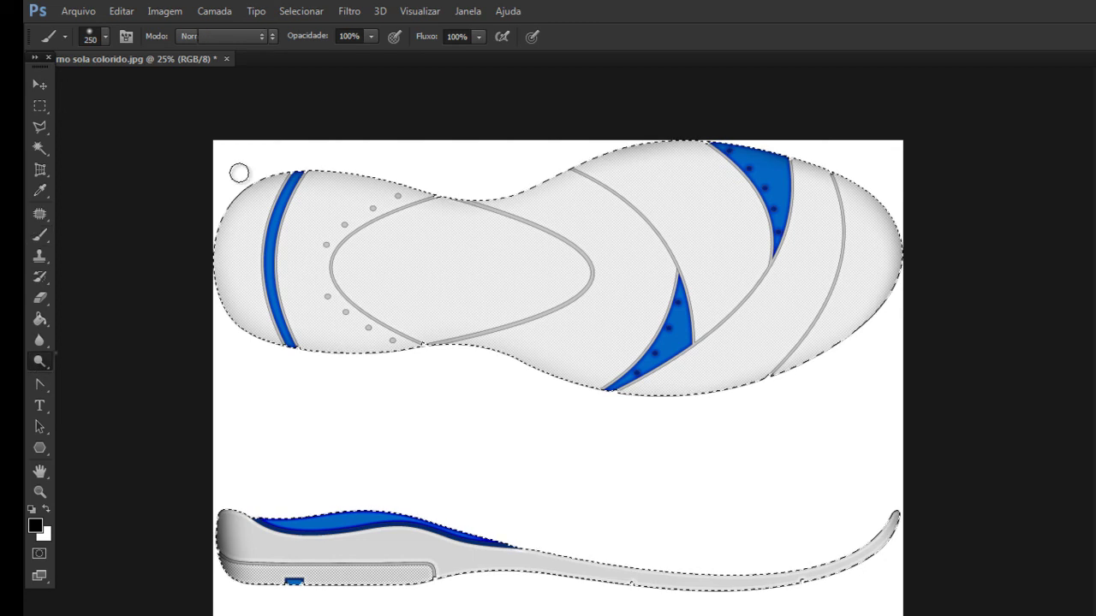
key(o)
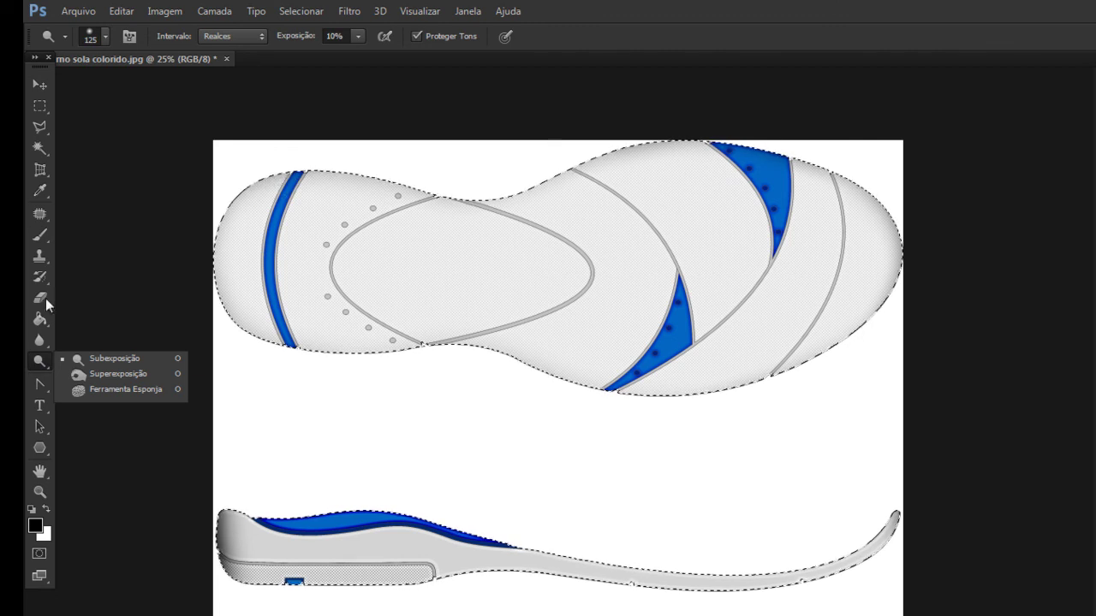
Set up the Burn tool with a 401 px brush limited to the Highlights range.
click(114, 376)
right_click(466, 175)
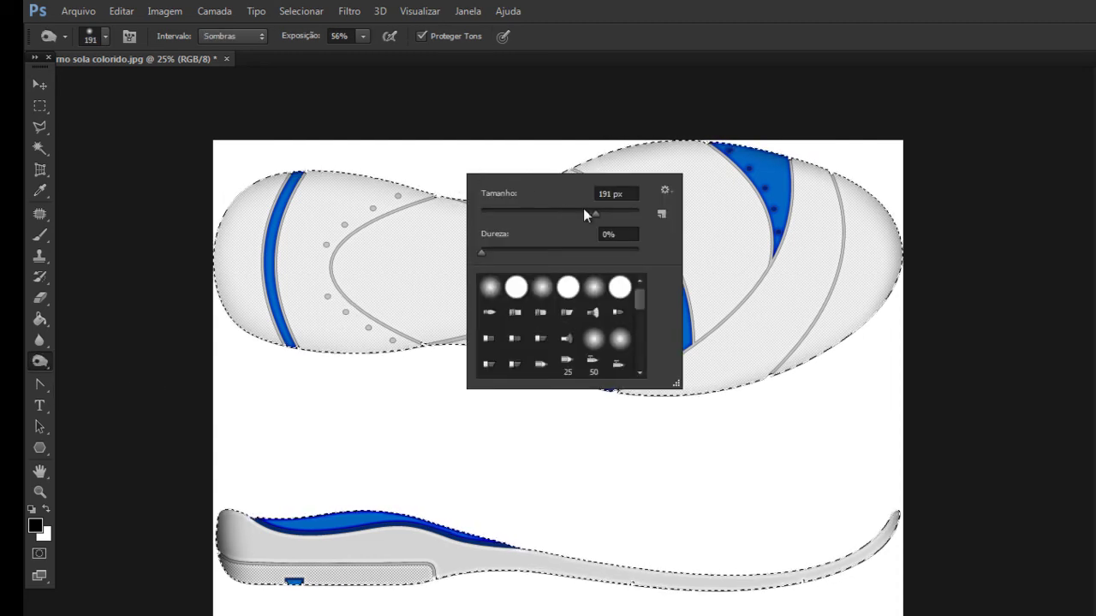
click(609, 213)
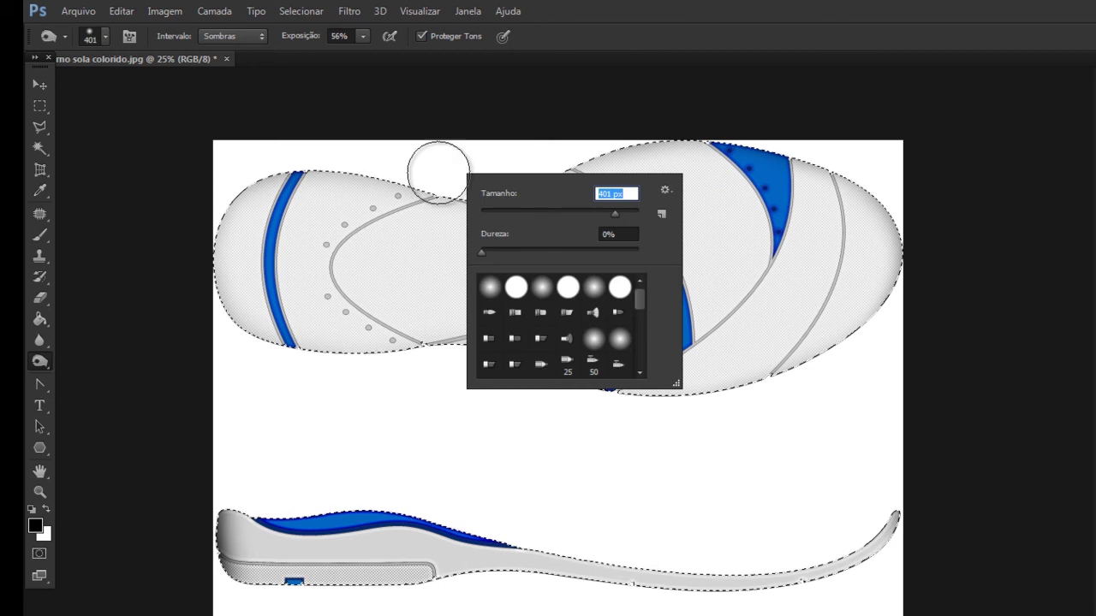
key(Return)
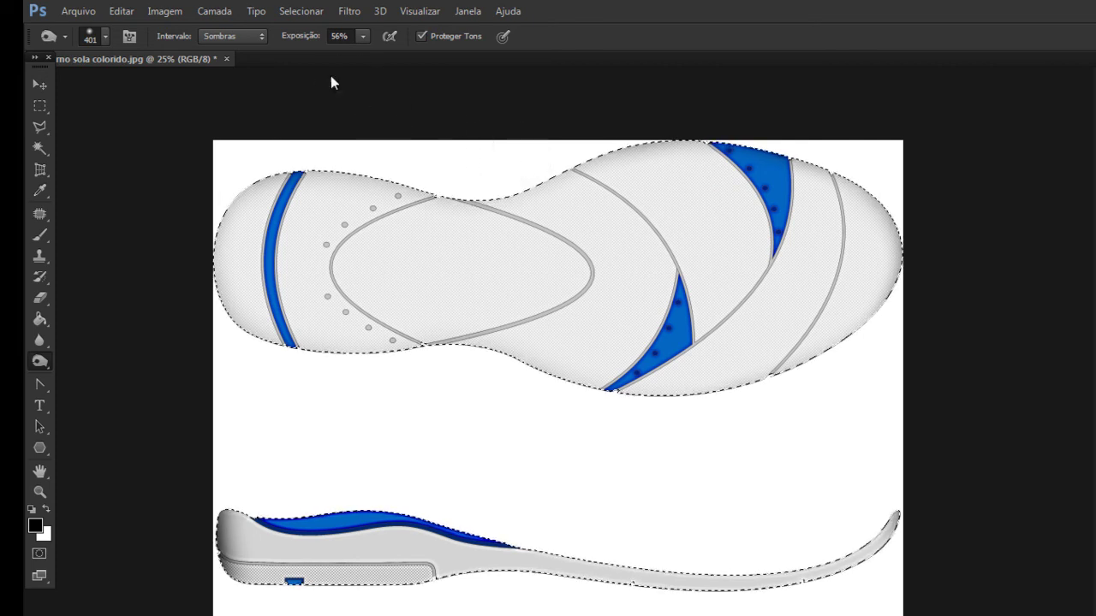
click(261, 37)
click(223, 79)
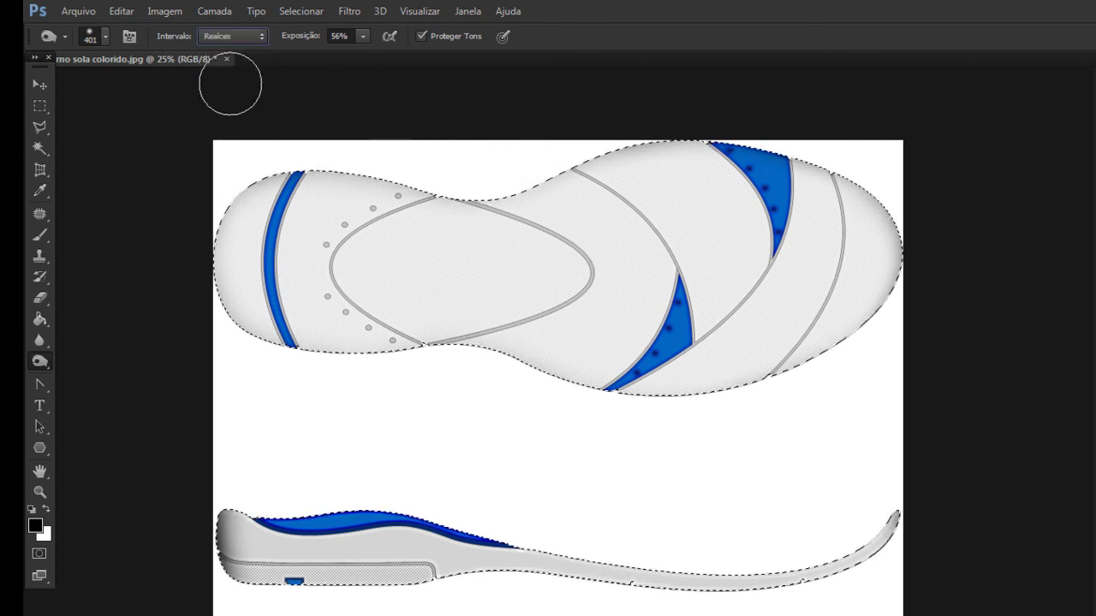
Burn a soft darker band down the top-view sole's middle at 16% exposure.
drag(435, 227, 436, 257)
drag(425, 377, 424, 396)
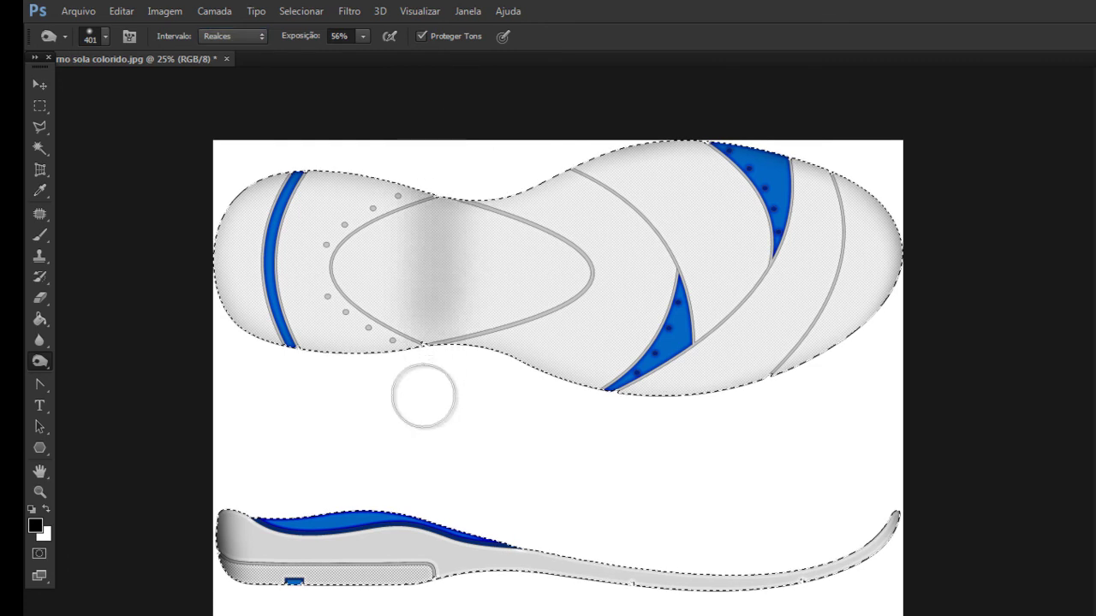
key(ctrl+z)
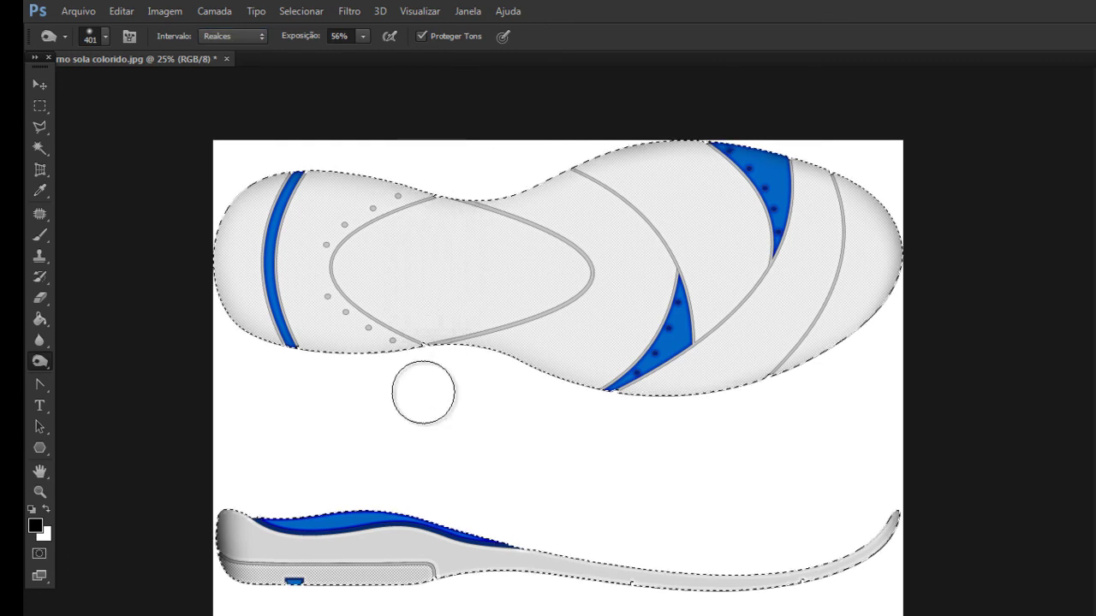
click(363, 37)
click(332, 54)
mouse_move(426, 253)
mouse_down()
mouse_move(473, 168)
mouse_move(548, 228)
mouse_move(563, 391)
mouse_up()
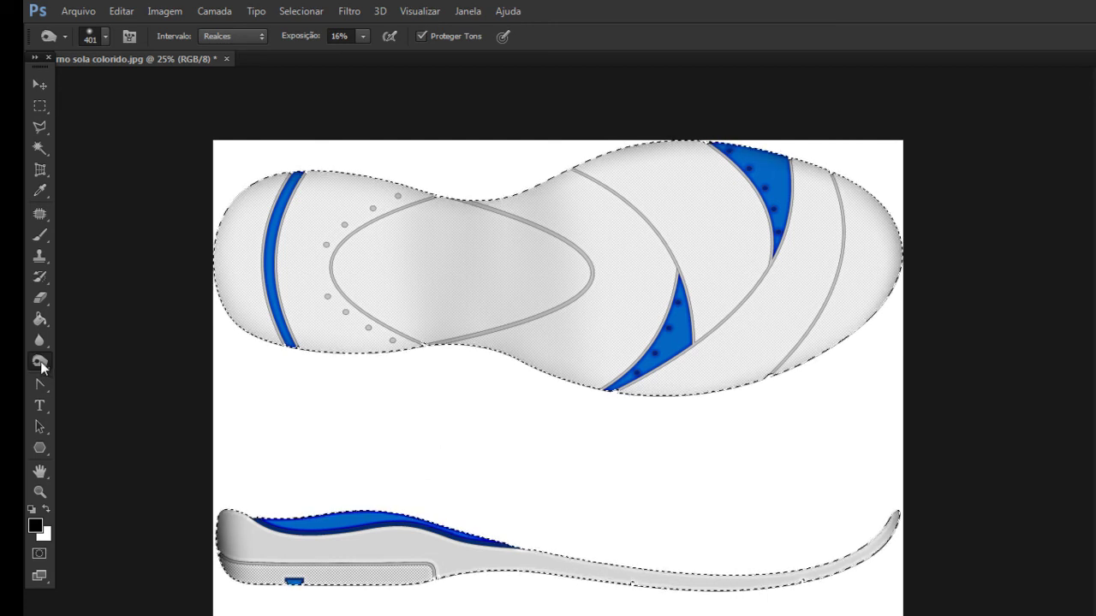
right_click(41, 366)
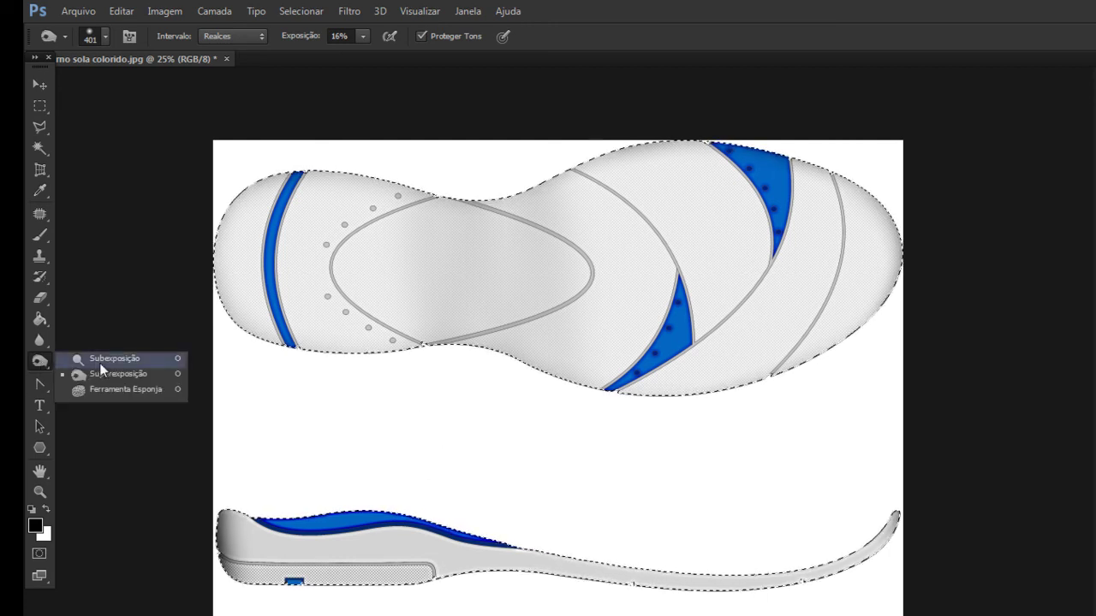
Dodge vertical highlights across the top-view sole's middle at 6% exposure with a 168 px brush.
click(99, 360)
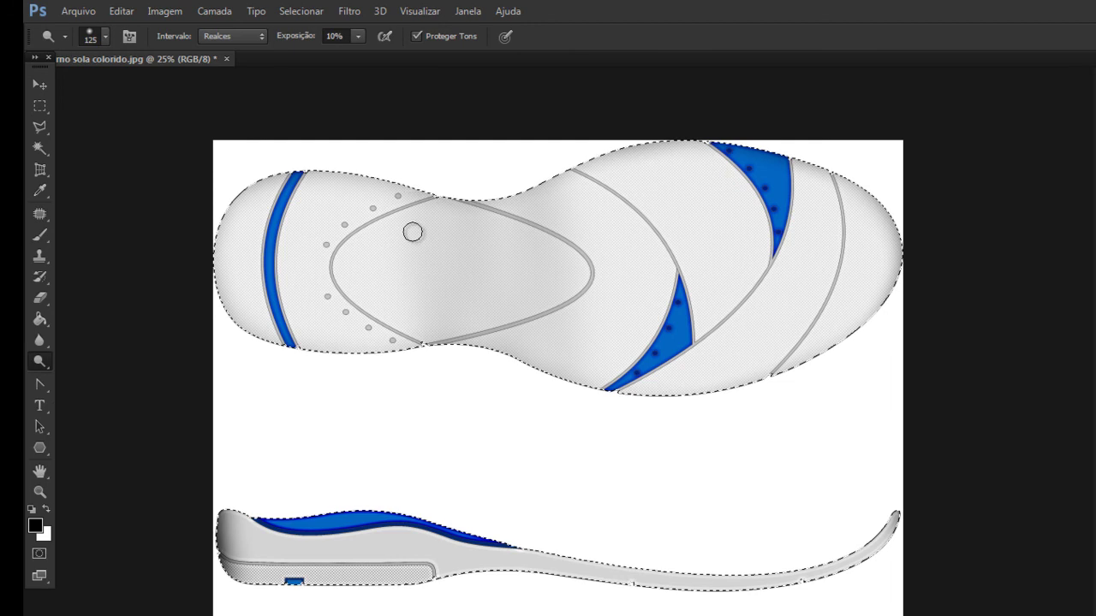
drag(412, 232, 417, 407)
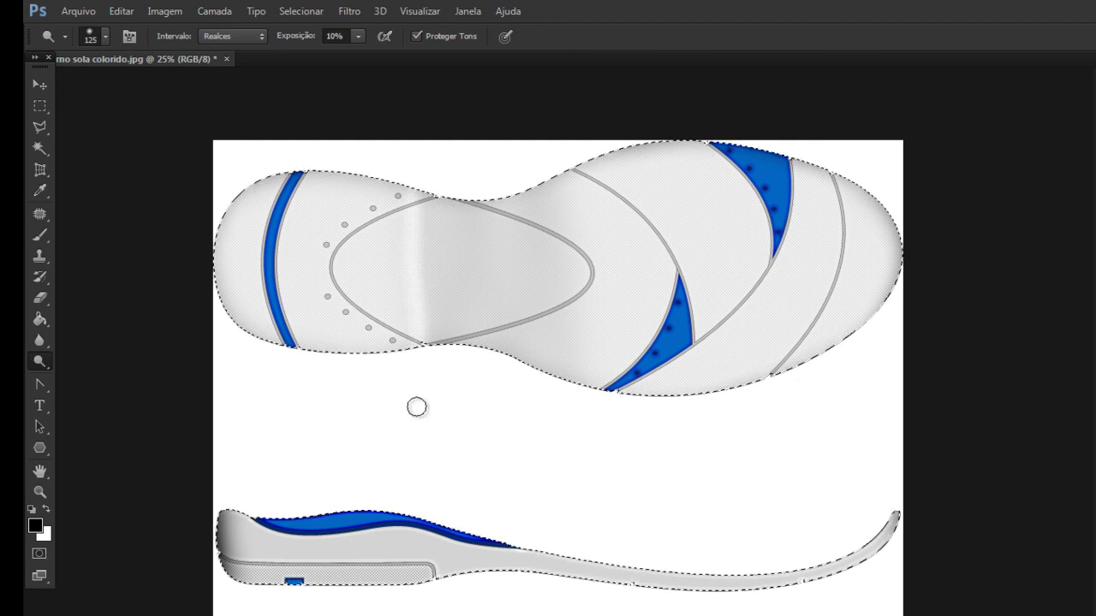
click(358, 36)
drag(357, 54, 354, 55)
right_click(427, 167)
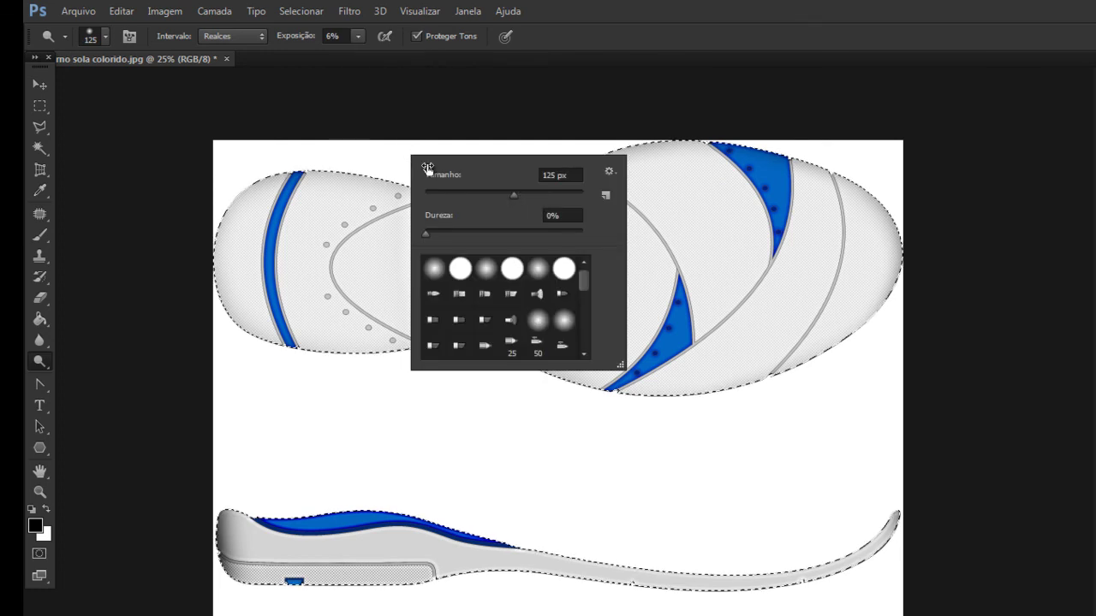
click(396, 160)
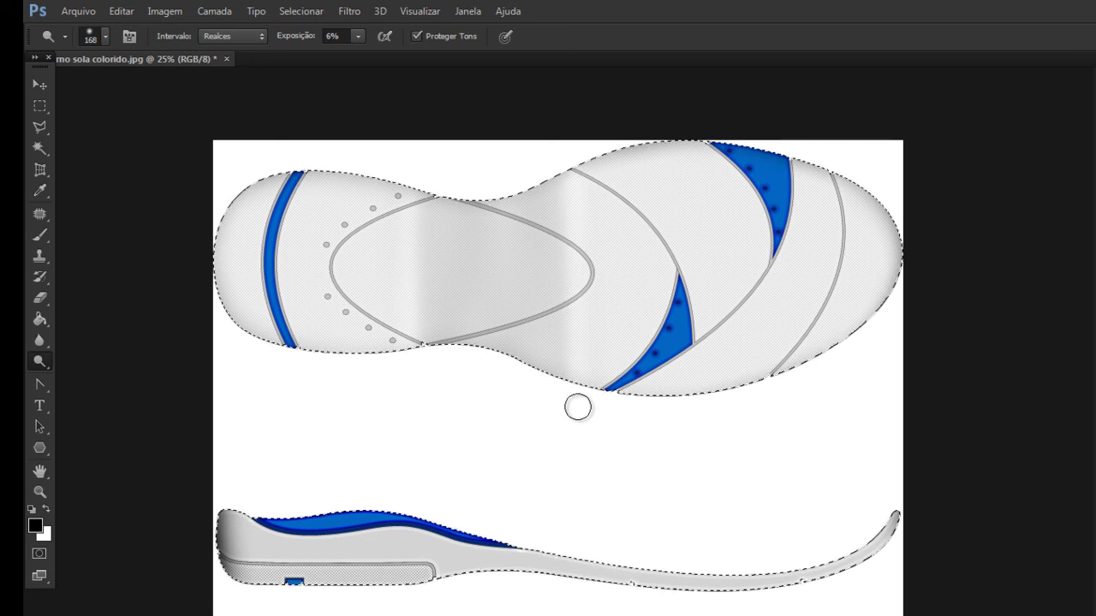
click(40, 492)
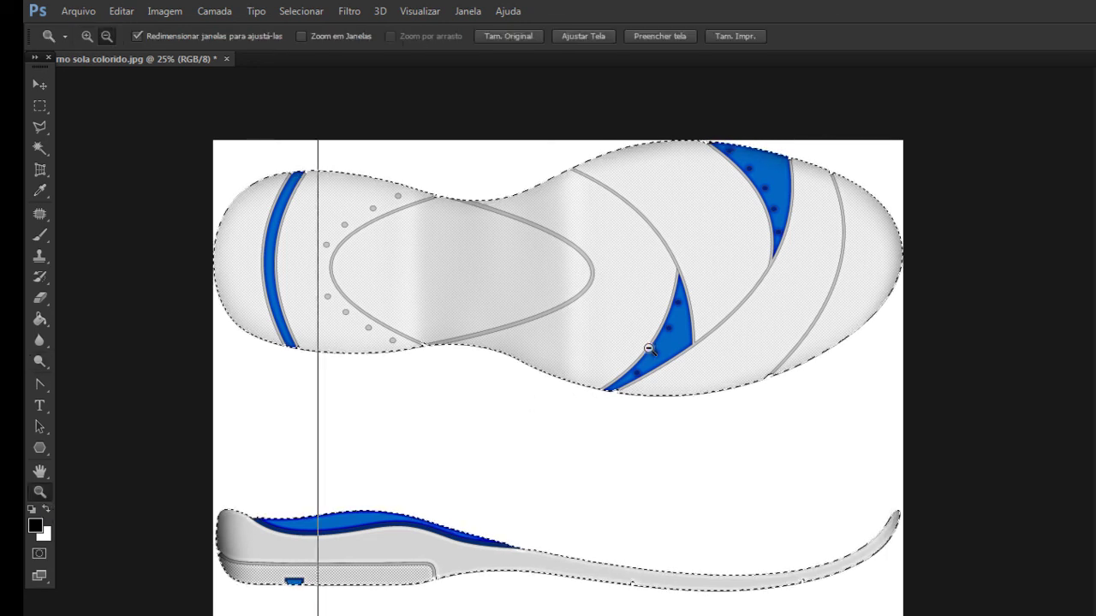
With the view at 25%, set Brightness/Contrast to brightness -14 and contrast 90.
alt+click(657, 368)
alt+click(657, 368)
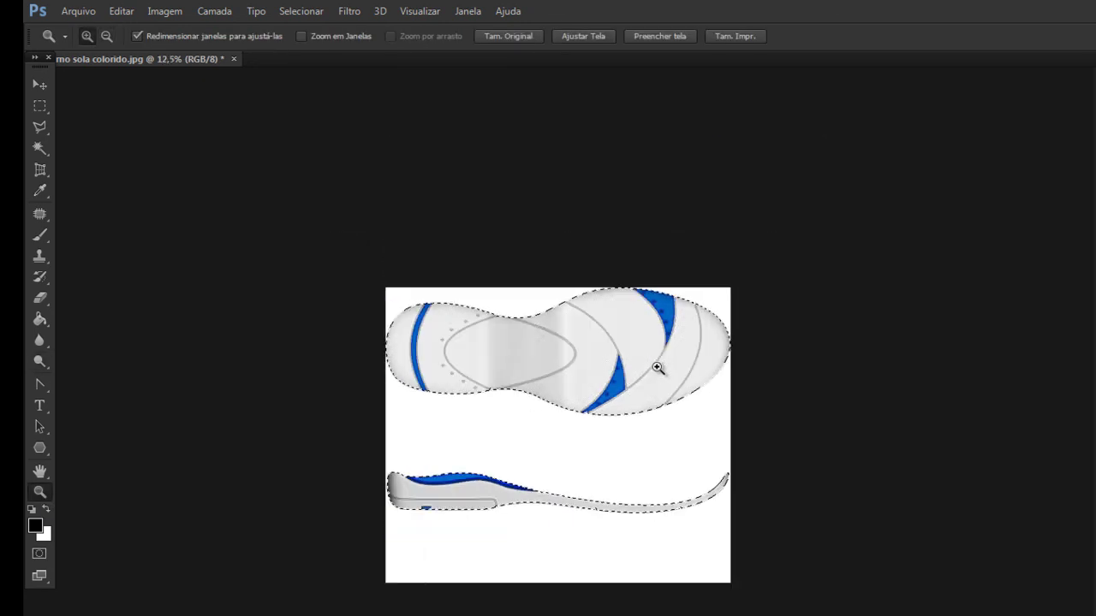
click(618, 415)
click(620, 419)
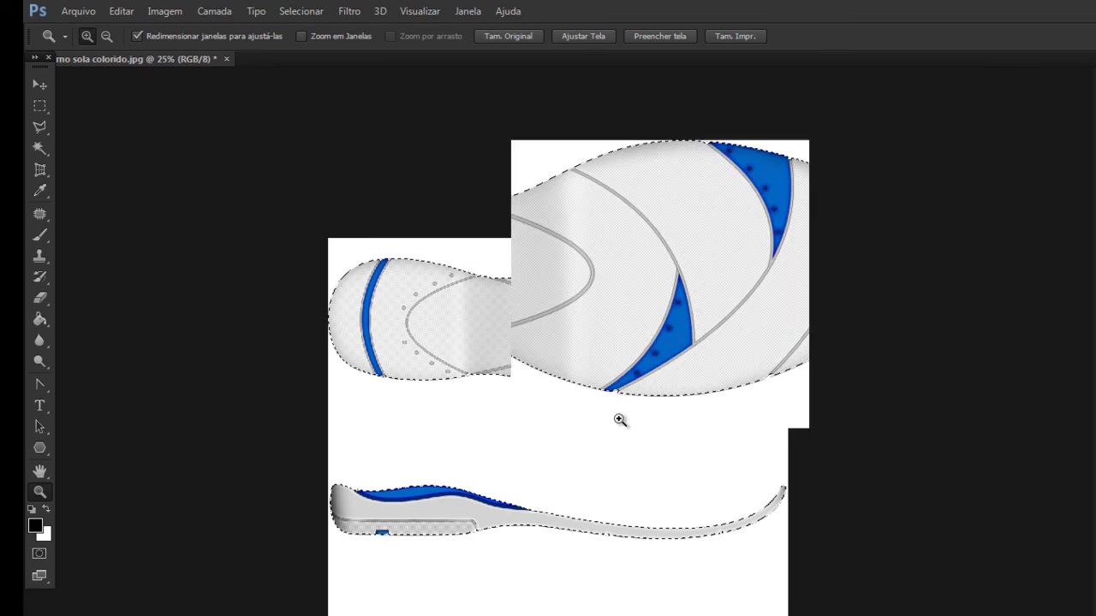
click(164, 11)
mouse_move(176, 52)
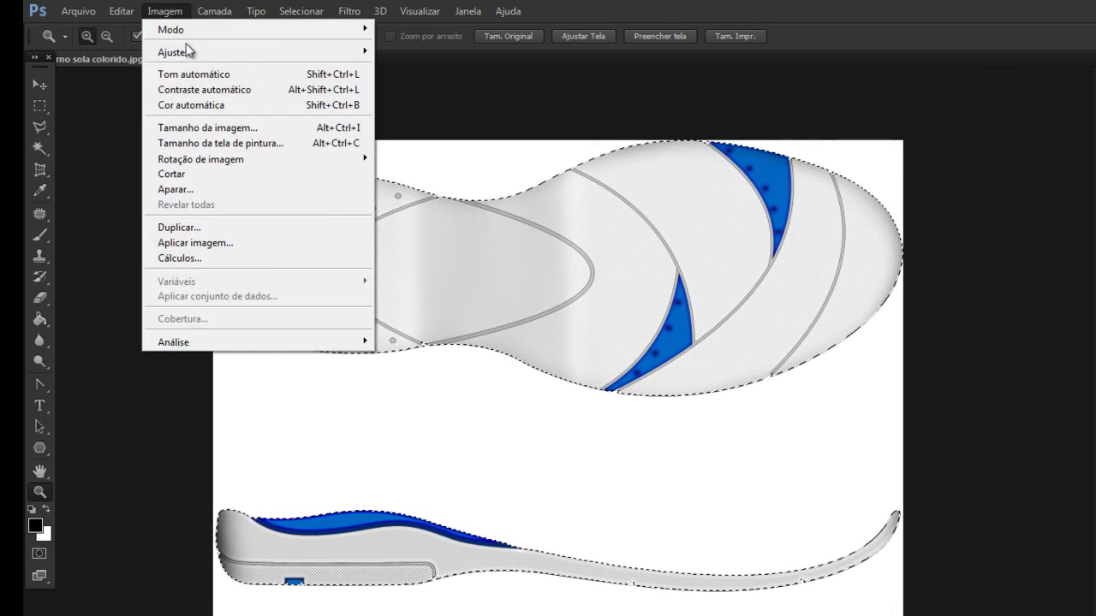
click(414, 53)
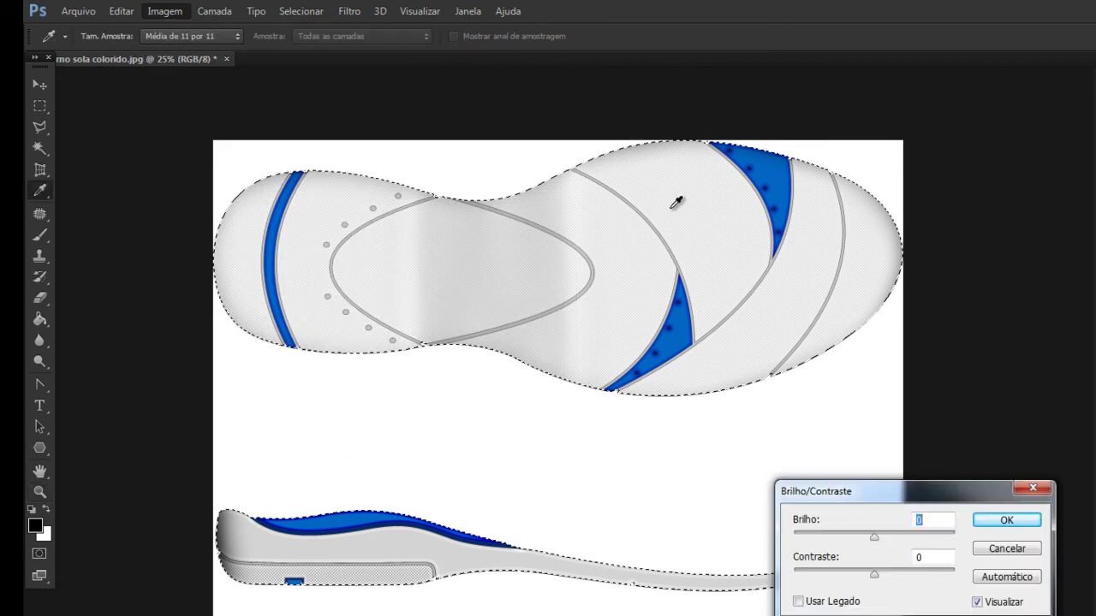
click(920, 557)
text(59)
mouse_move(872, 534)
mouse_down()
mouse_move(844, 535)
mouse_move(853, 539)
mouse_up()
drag(921, 574, 947, 578)
drag(860, 536, 866, 536)
Toggle the Preview option repeatedly to compare the adjusted soles against the original.
click(982, 604)
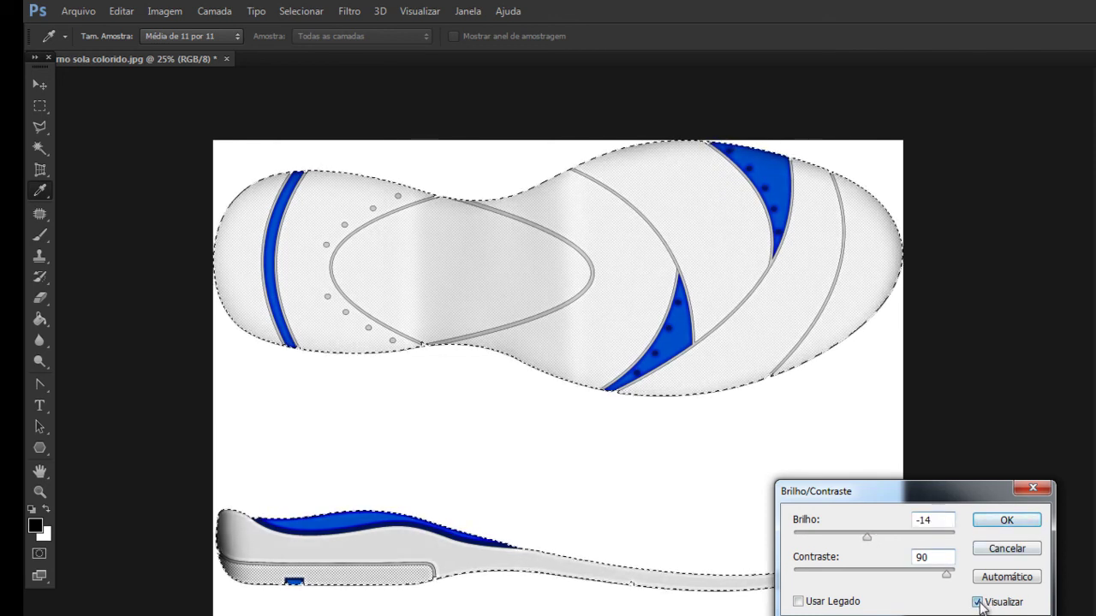
click(978, 602)
click(977, 602)
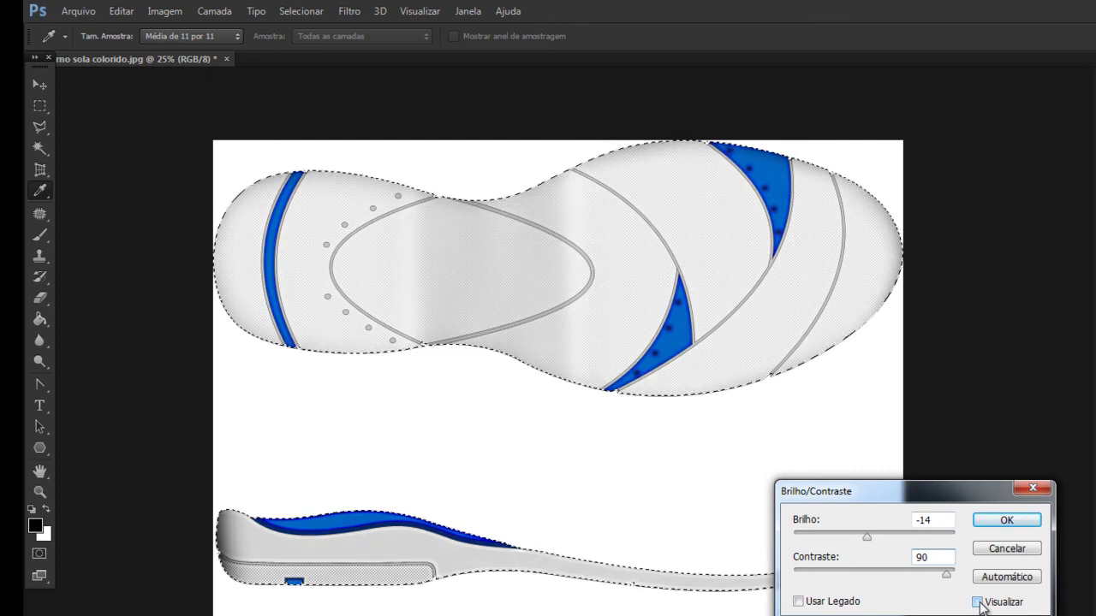
click(978, 603)
click(978, 603)
click(978, 603)
click(977, 602)
click(977, 602)
click(978, 602)
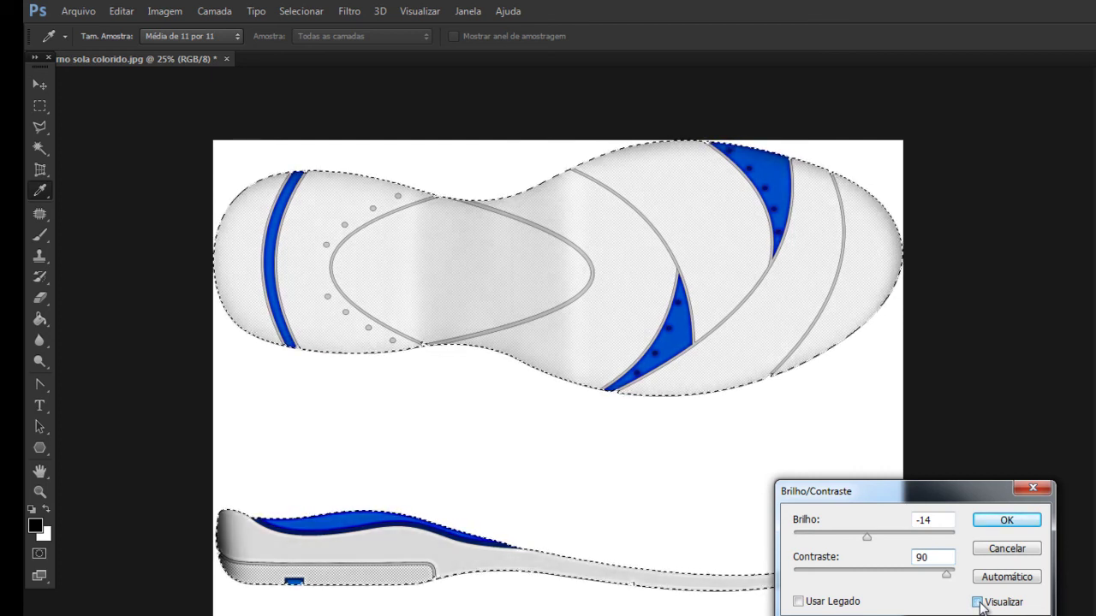
Apply the adjustment, deselect the soles, then zoom out to 12.5% and back to 25%.
click(1002, 520)
key(z)
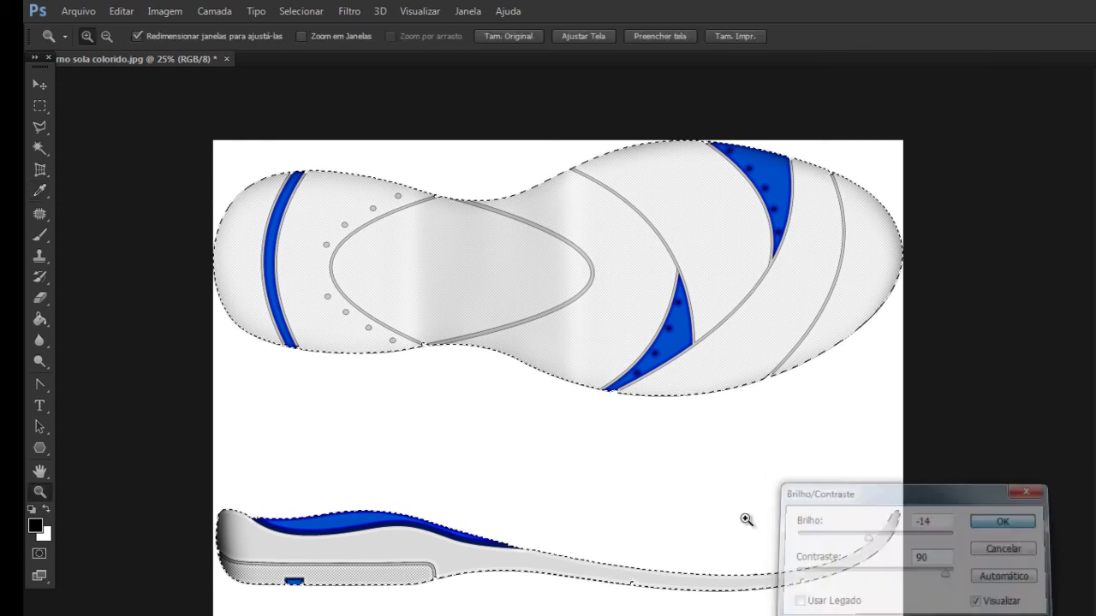
click(39, 148)
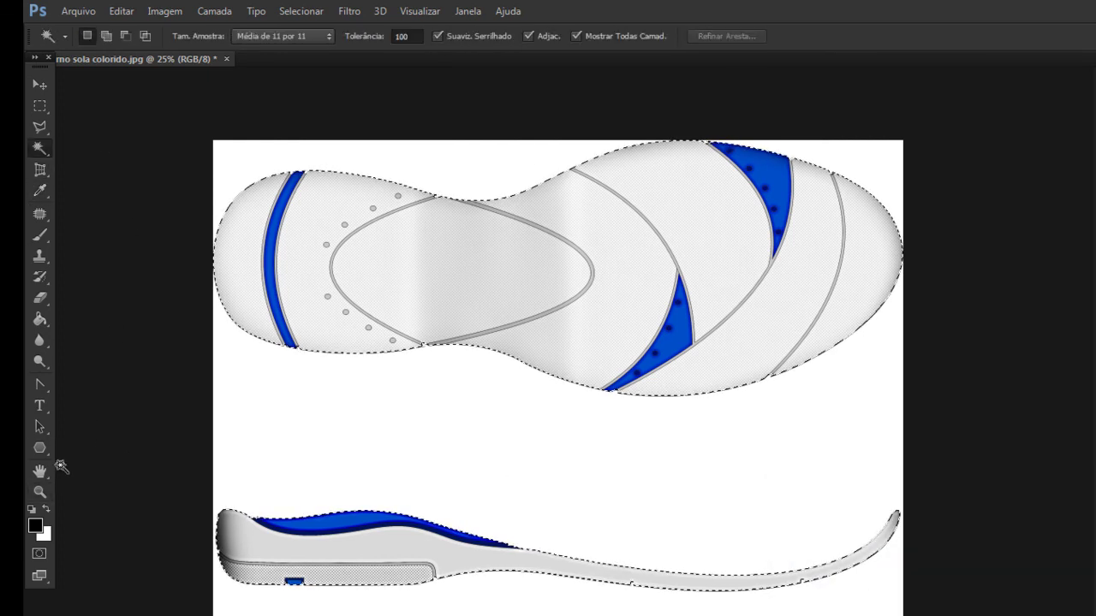
key(ctrl+d)
click(39, 491)
alt+click(643, 440)
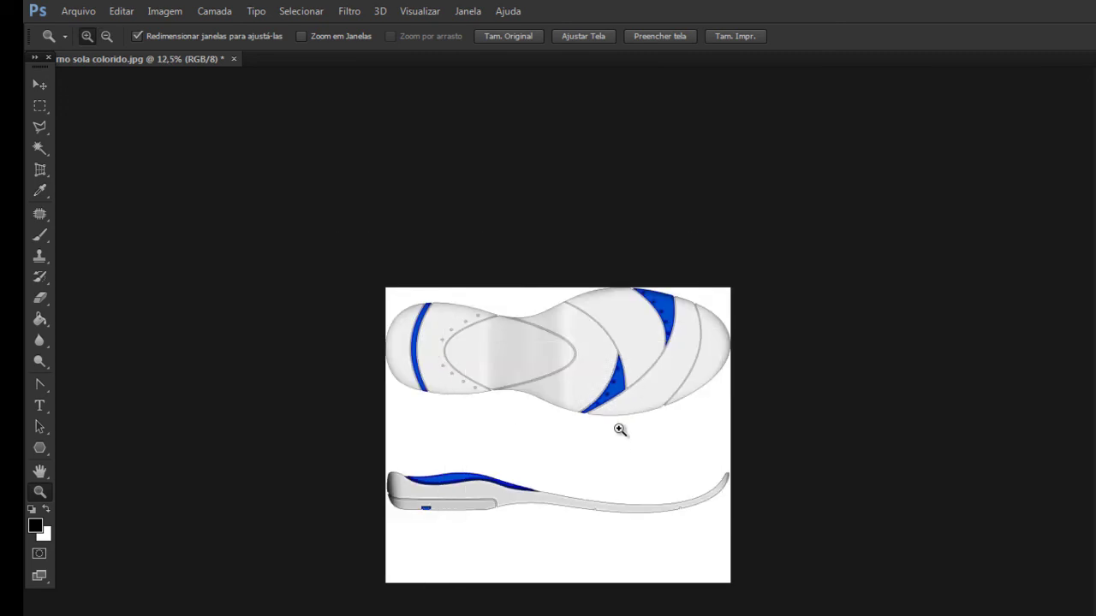
click(620, 428)
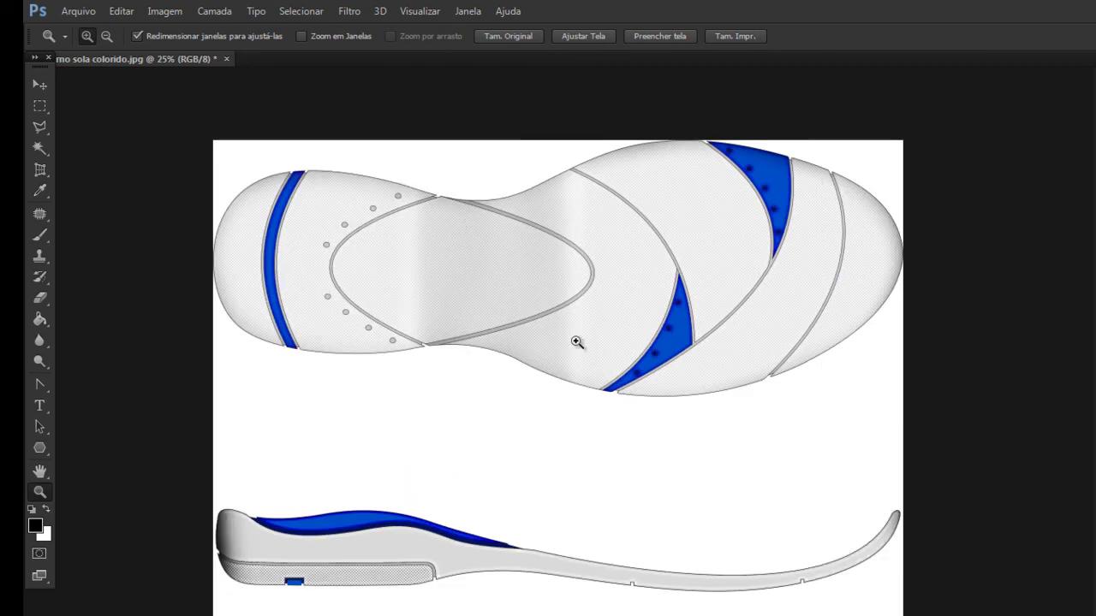